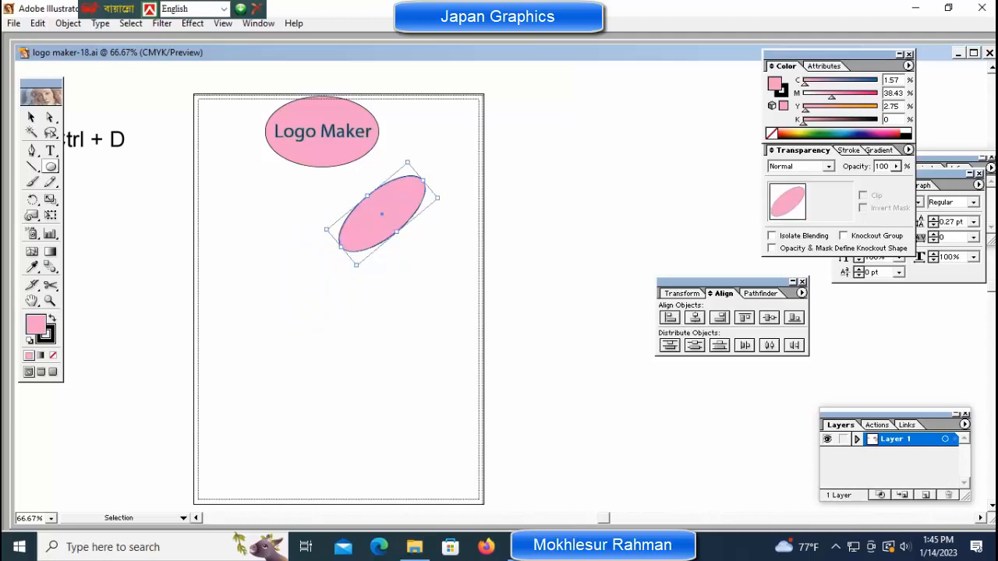
Step: Shorten the tilted pink ellipse from its lower end and fill it with dark blue (C 95.29, M 95.69, Y 0, K 0)
{"action": "left_click_drag", "start_coordinate": [341, 247], "coordinate": [355, 237]}
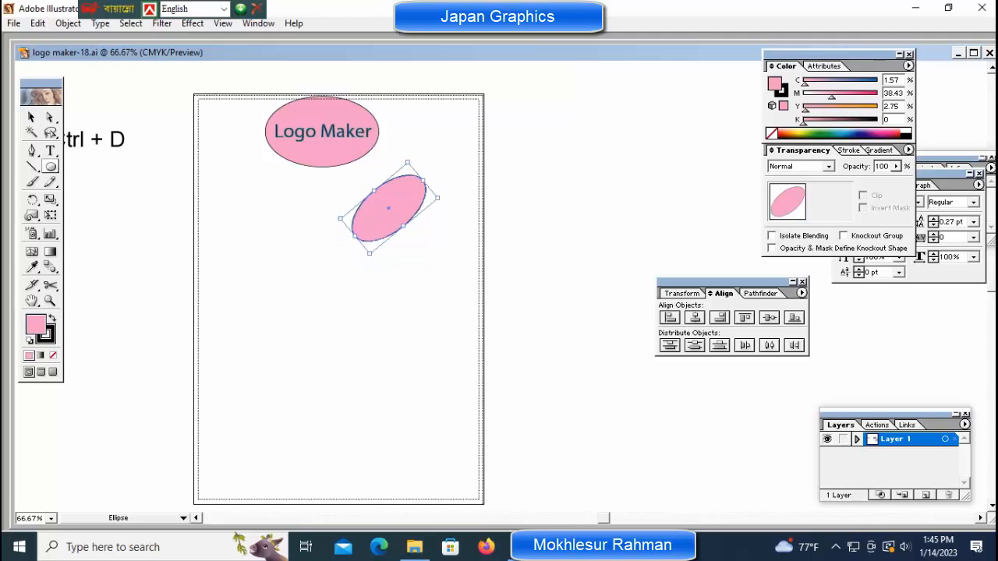
{"action": "left_click", "coordinate": [345, 262]}
{"action": "left_click", "coordinate": [417, 209]}
{"action": "left_click", "coordinate": [850, 134]}
{"action": "left_click", "coordinate": [438, 240]}
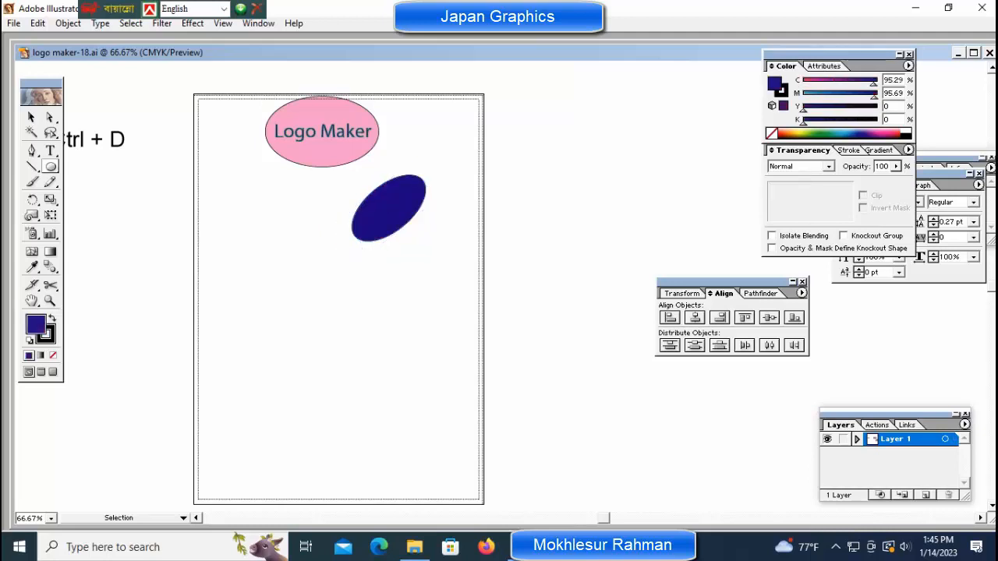
Step: Duplicate the dark blue ellipse diagonally down and to the left so that the copy overlaps the original
{"action": "left_click", "coordinate": [396, 209]}
{"action": "key", "text": "ctrl+shift+a"}
{"action": "left_click", "coordinate": [390, 209], "text": "ctrl"}
{"action": "left_click_drag", "start_coordinate": [390, 209], "coordinate": [366, 231]}
{"action": "left_click", "coordinate": [429, 254], "text": "ctrl"}
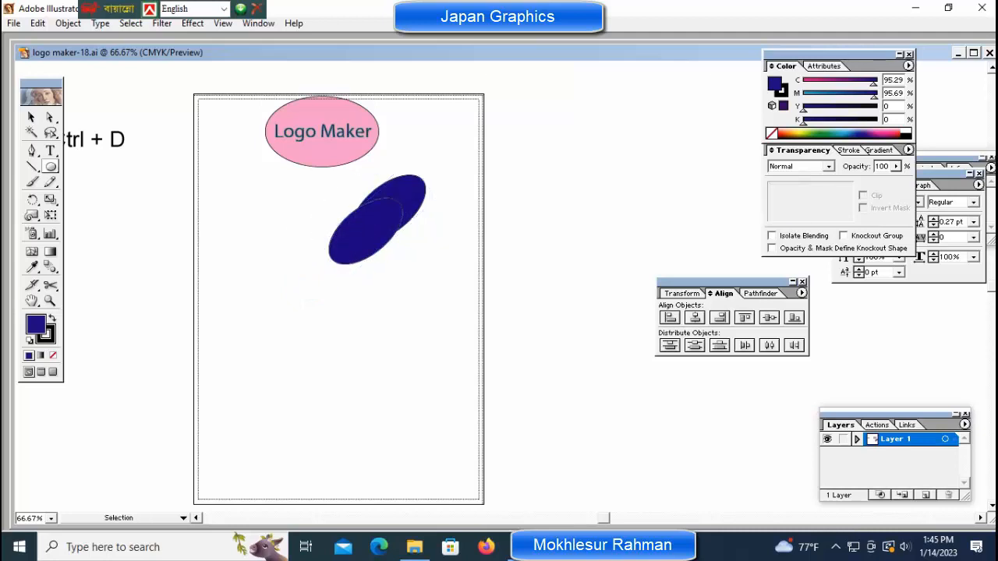
{"action": "left_click", "coordinate": [406, 195], "text": "ctrl"}
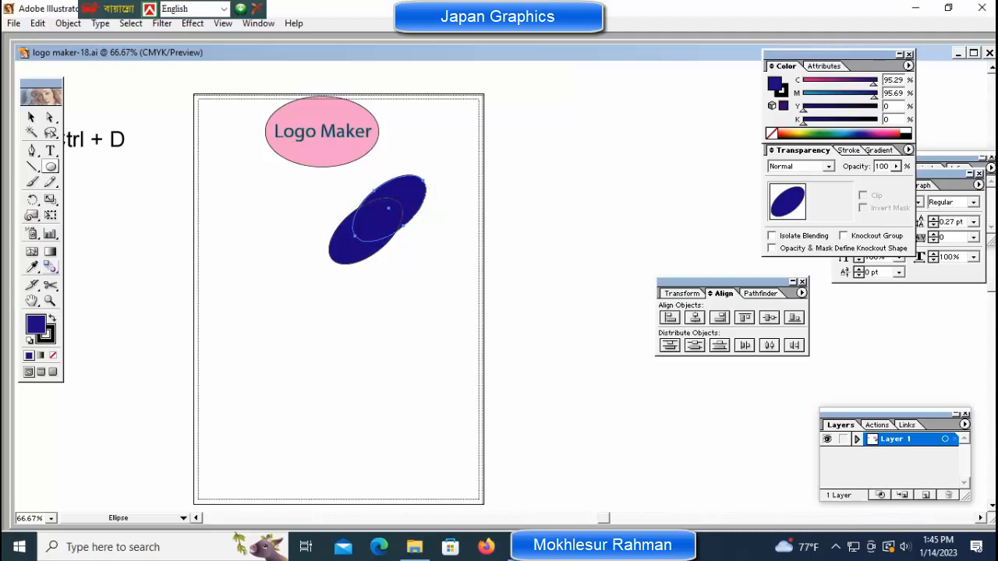
{"action": "left_click", "coordinate": [49, 266]}
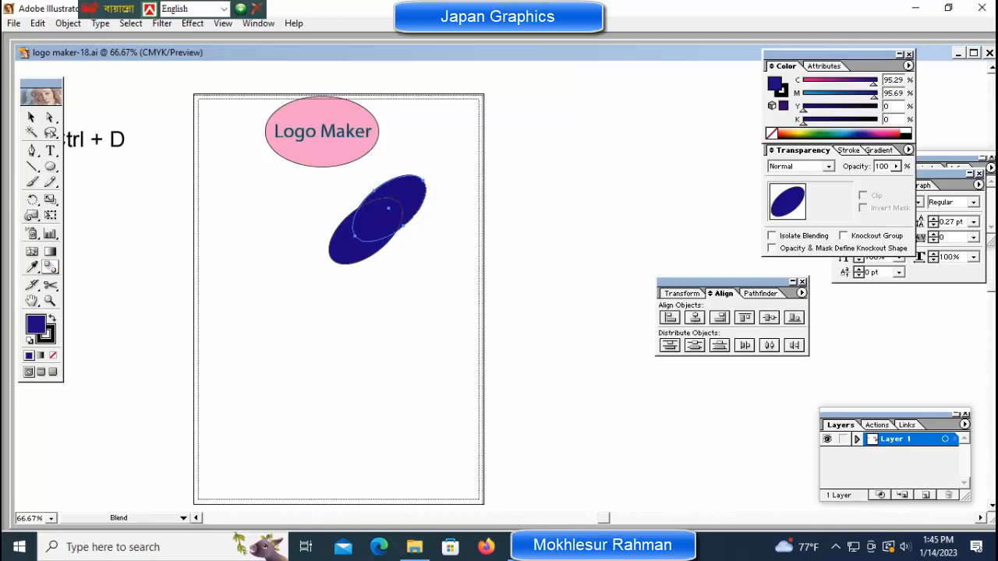
{"action": "key", "text": "v"}
Step: Remove the fill from both overlapping ellipses, leaving only their outlines
{"action": "key", "text": "ctrl+d"}
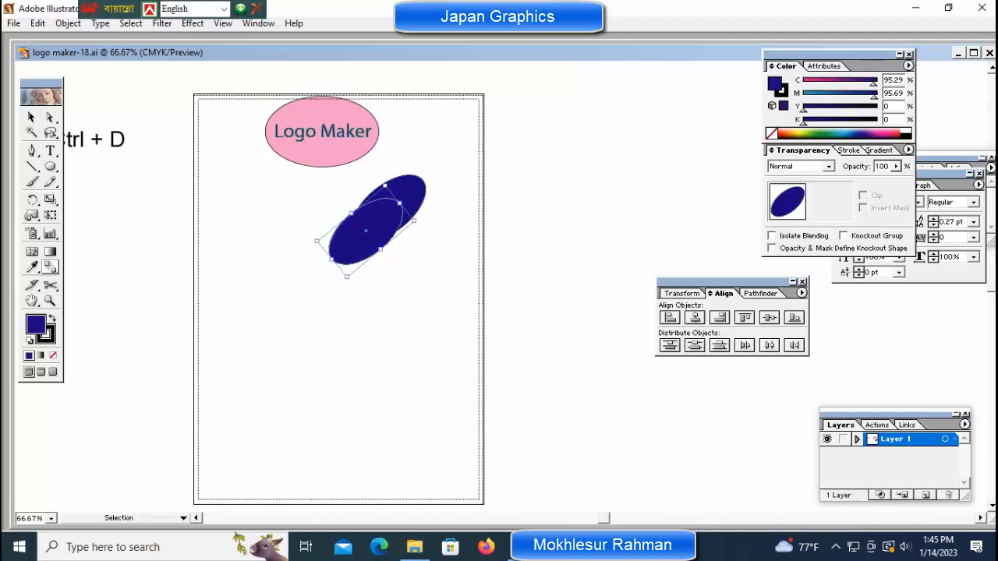
{"action": "left_click", "coordinate": [53, 355]}
{"action": "key", "text": "ctrl+shift+a"}
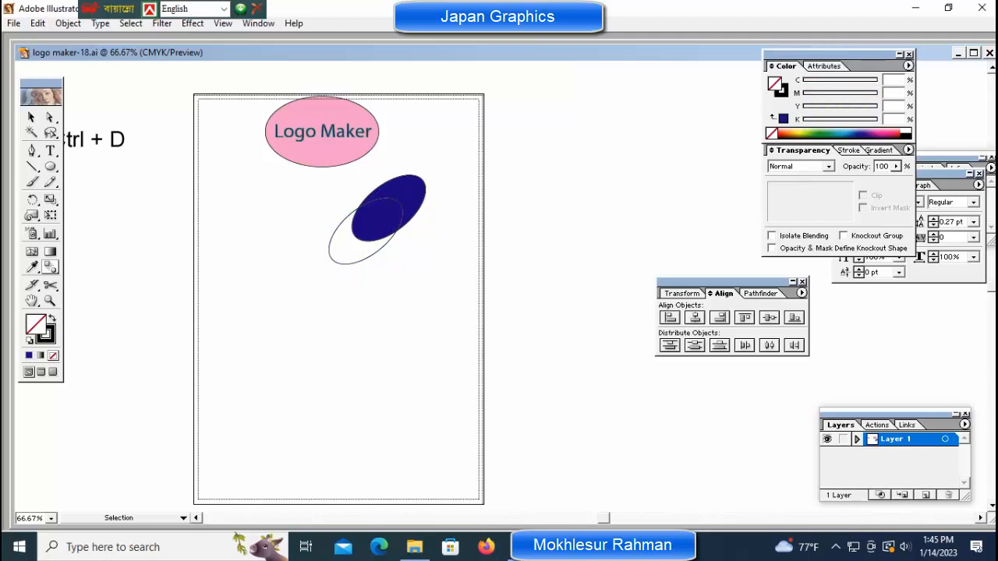
{"action": "left_click", "coordinate": [402, 194]}
{"action": "key", "text": "w"}
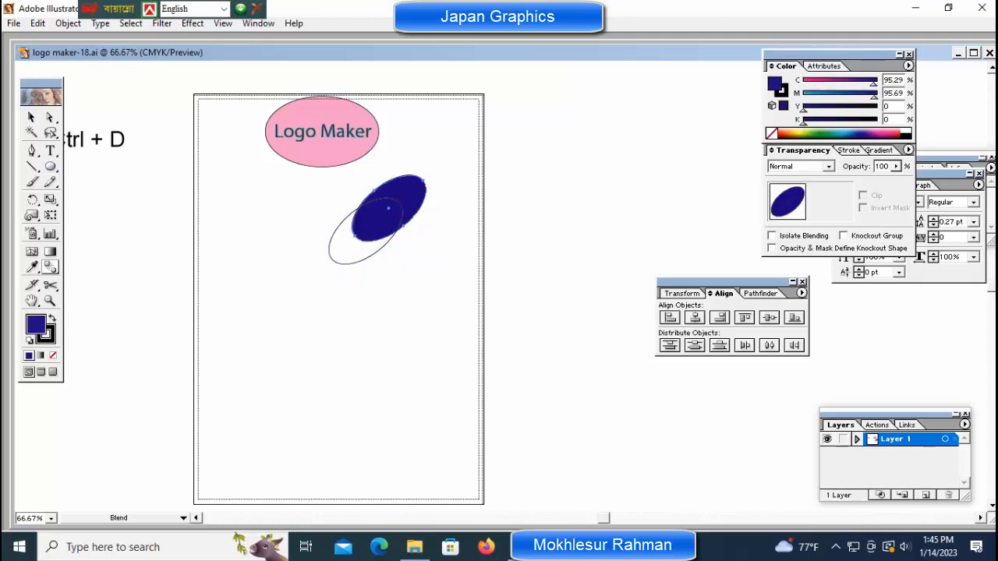
{"action": "key", "text": "v"}
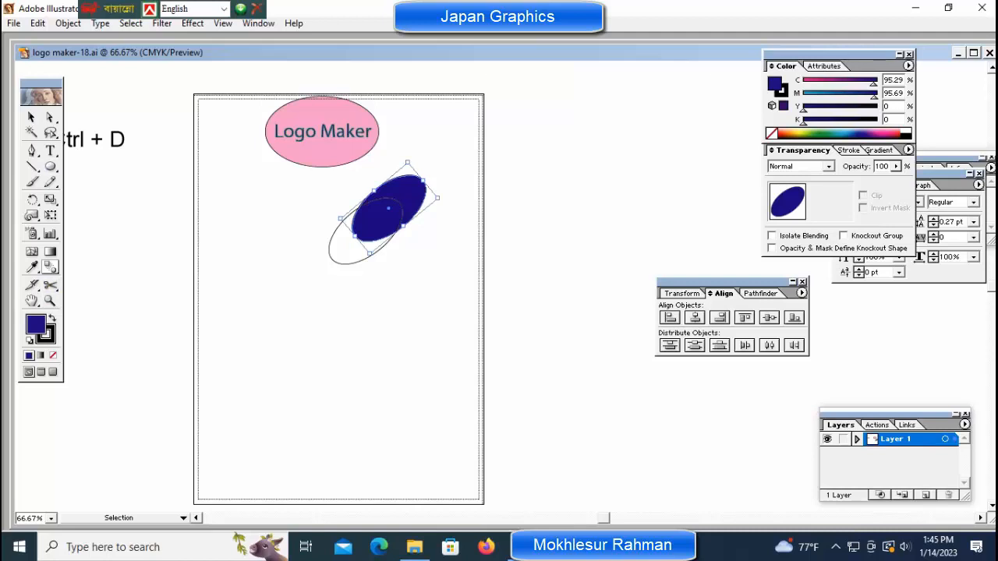
{"action": "left_click", "coordinate": [53, 356]}
{"action": "key", "text": "w"}
{"action": "key", "text": "v"}
{"action": "key", "text": "ctrl+shift+a"}
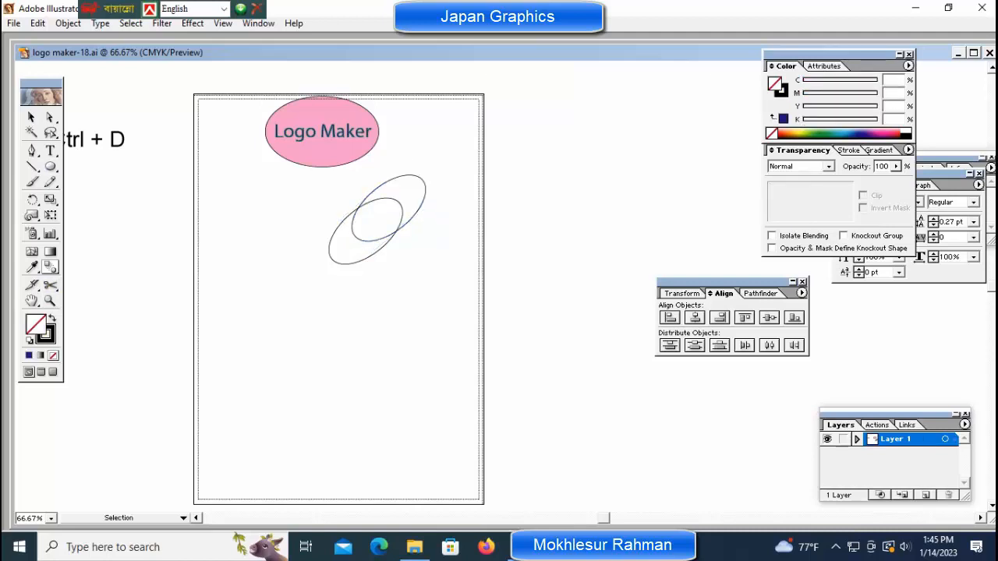
{"action": "key", "text": "ctrl+a"}
{"action": "key", "text": "w"}
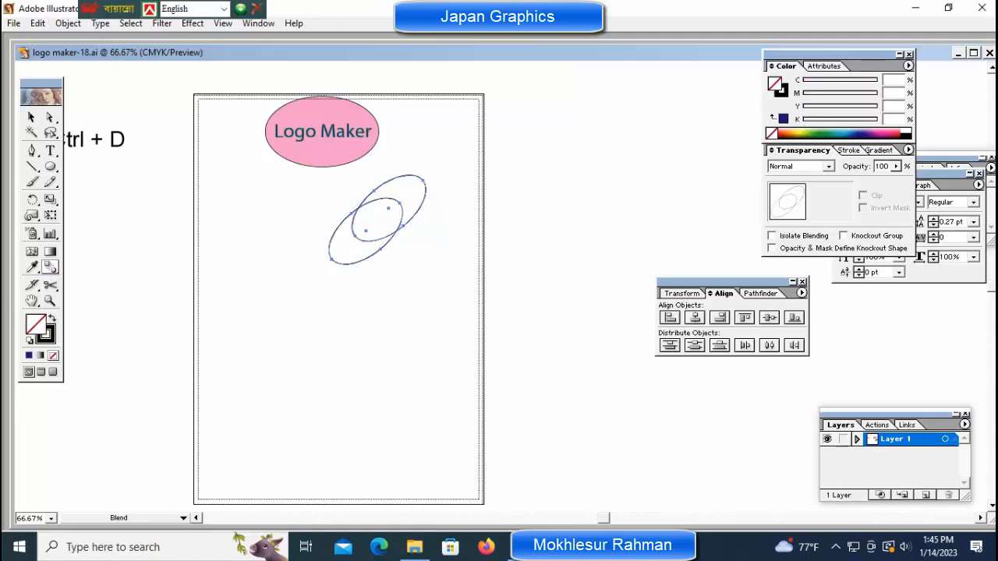
{"action": "key", "text": "v"}
{"action": "key", "text": "ctrl+shift+a"}
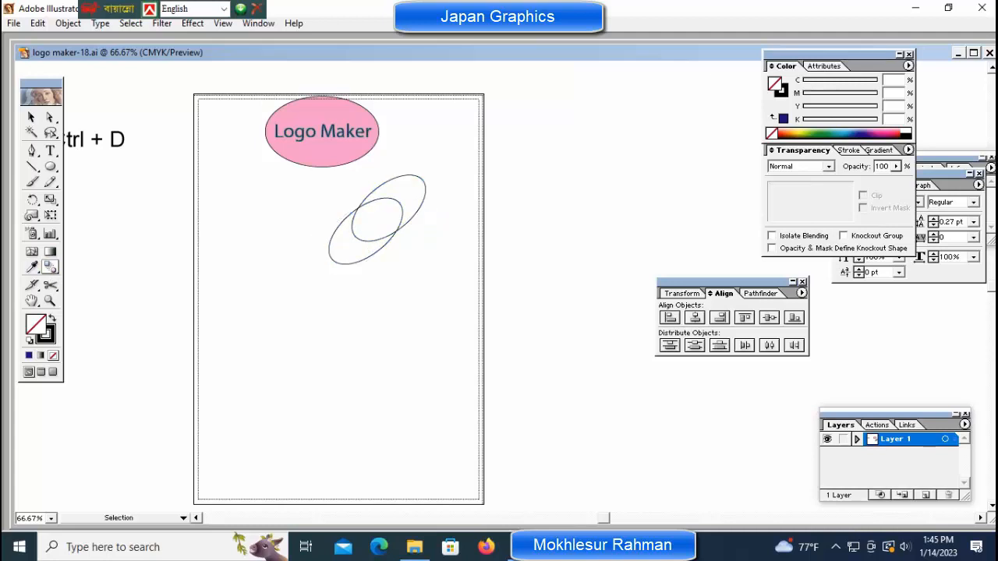
{"action": "key", "text": "w"}
{"action": "left_click", "coordinate": [31, 116]}
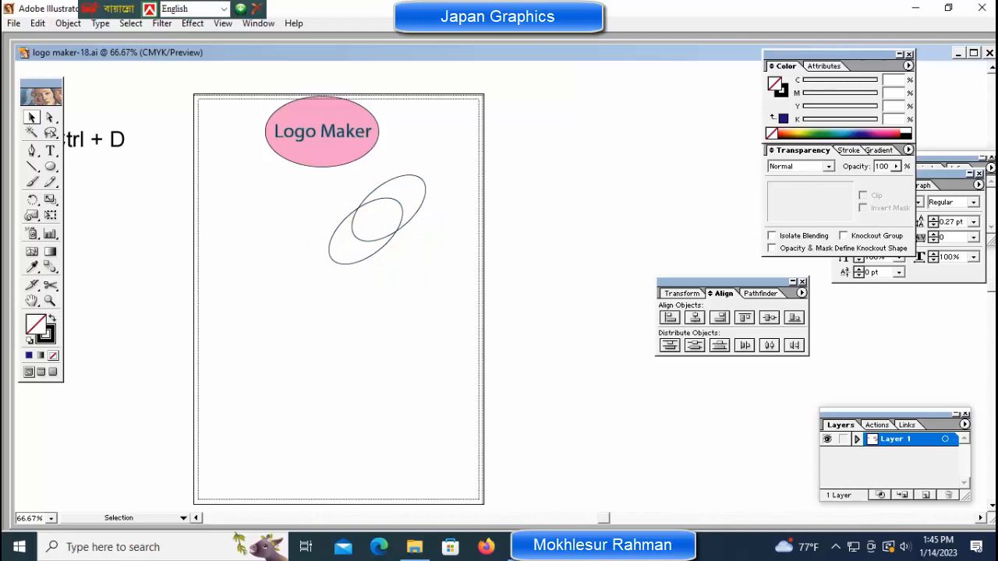
{"action": "left_click", "coordinate": [374, 191]}
{"action": "left_click", "coordinate": [343, 221]}
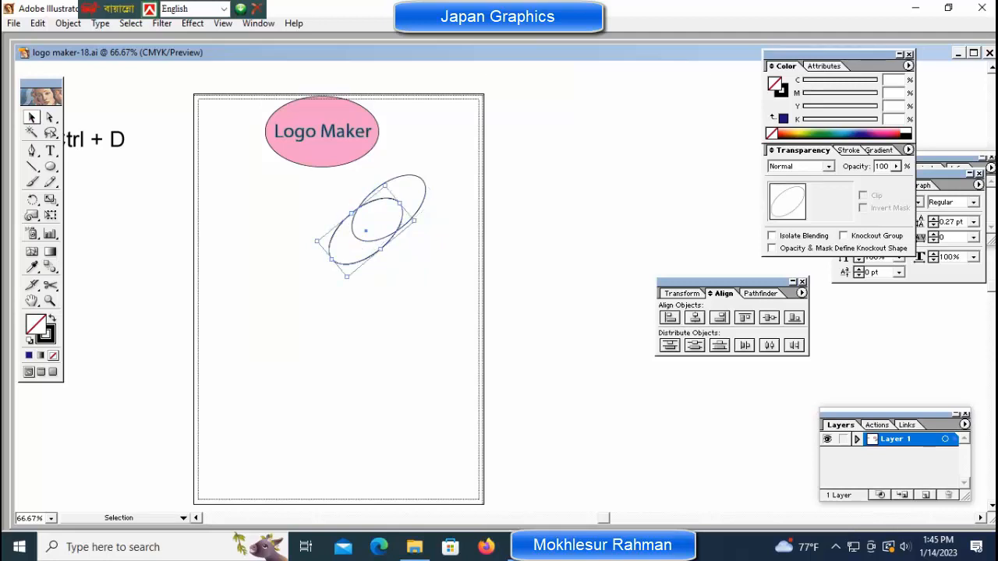
Step: Blend the two outlined ellipses with each other using the Make Blend command
{"action": "left_click", "coordinate": [50, 117]}
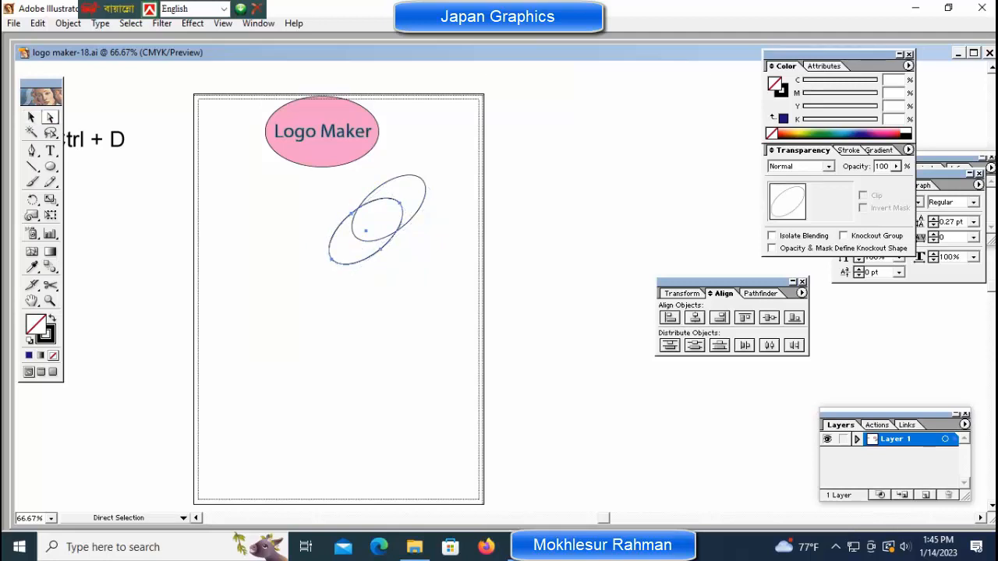
{"action": "left_click_drag", "start_coordinate": [466, 153], "coordinate": [390, 211]}
{"action": "left_click", "coordinate": [50, 267]}
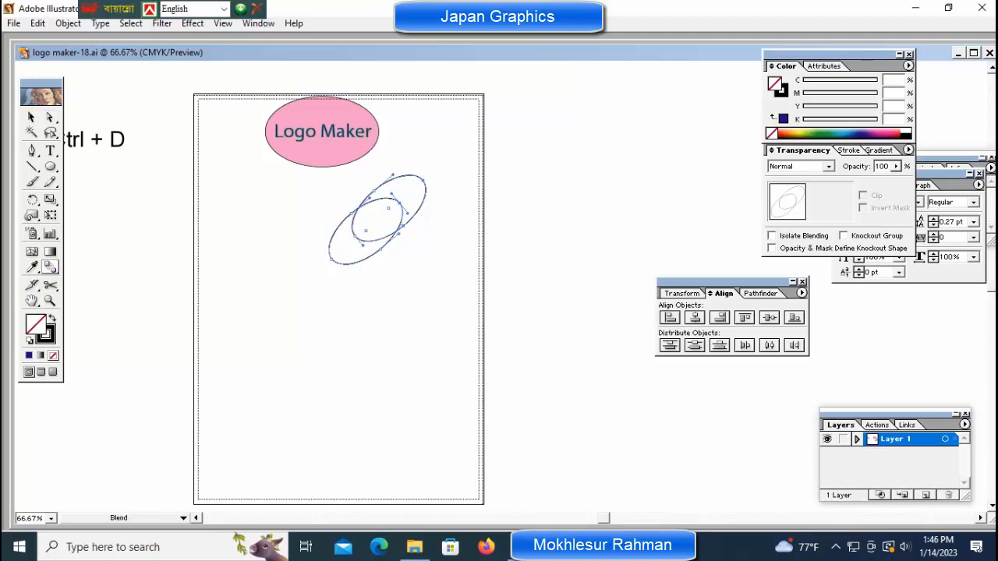
{"action": "key", "text": "ctrl+alt+b"}
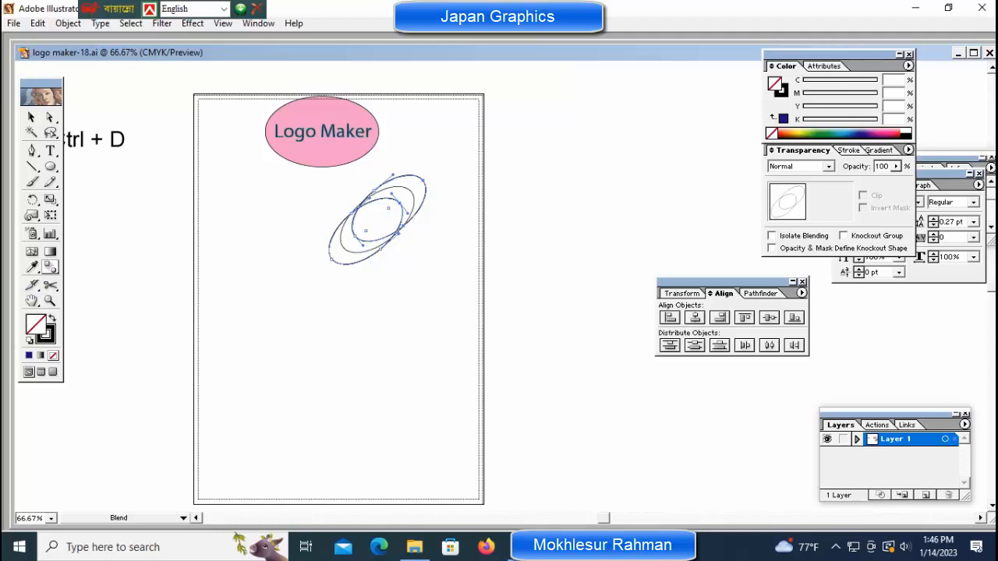
{"action": "key", "text": "ctrl+shift+a"}
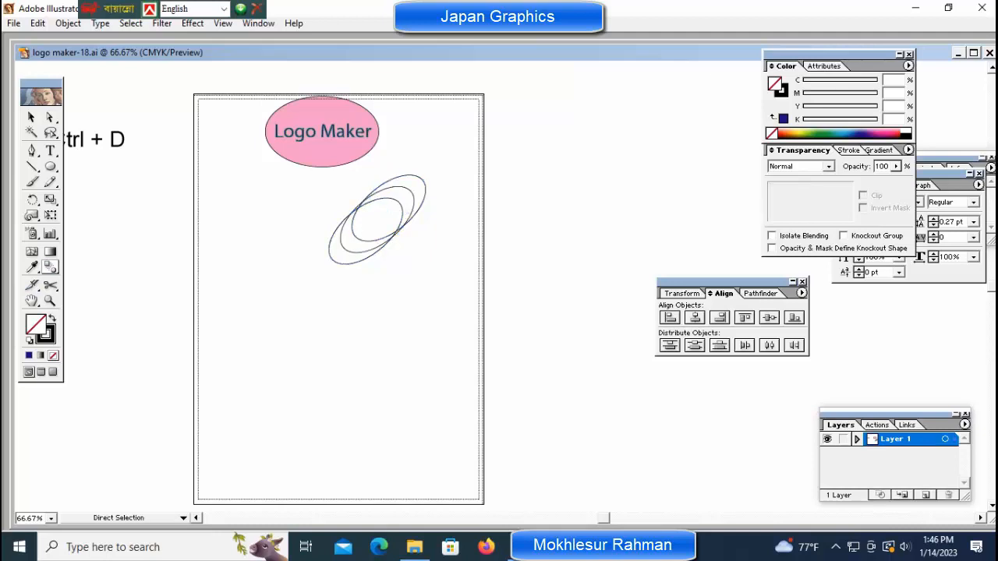
Step: Rotate the blended ellipses clockwise until the group lies horizontally
{"action": "key", "text": "v"}
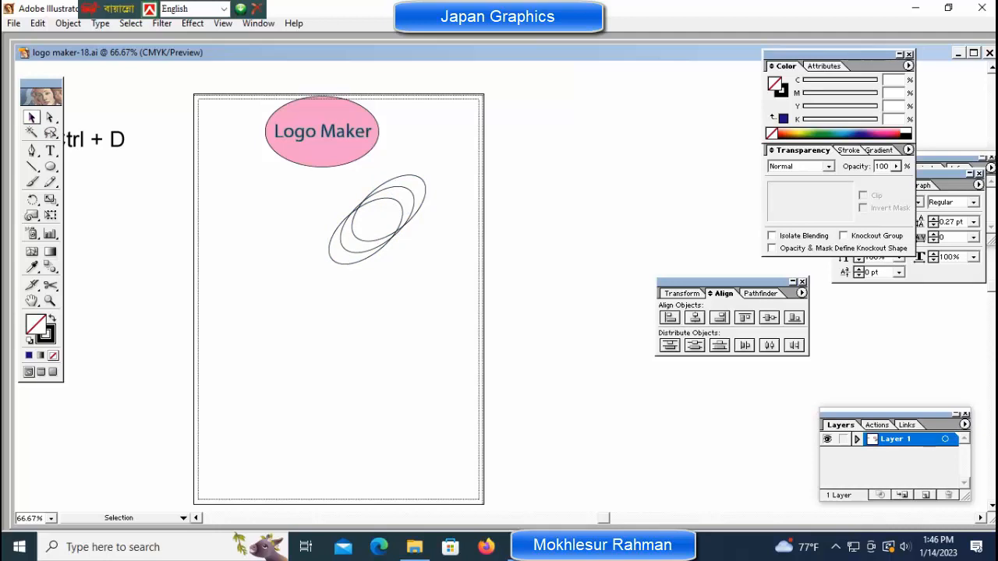
{"action": "left_click_drag", "start_coordinate": [254, 188], "coordinate": [404, 243]}
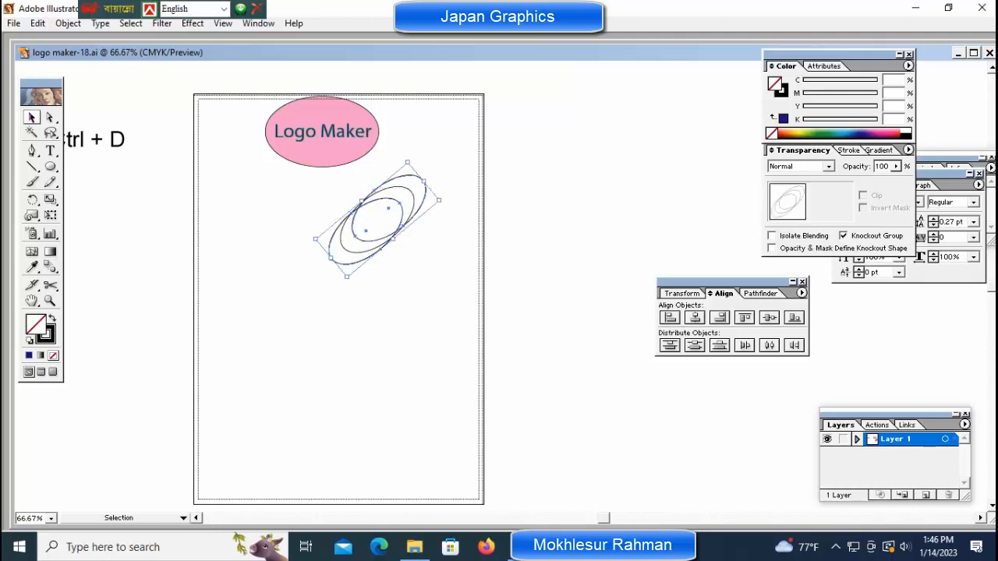
{"action": "left_click_drag", "start_coordinate": [410, 159], "coordinate": [440, 186]}
{"action": "key", "text": "ctrl+shift+a"}
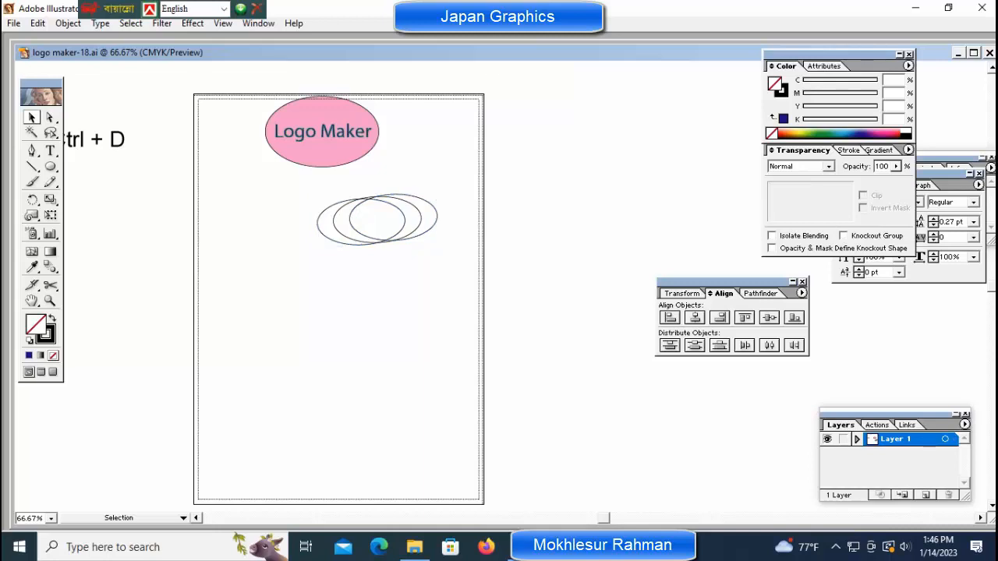
{"action": "left_click_drag", "start_coordinate": [273, 189], "coordinate": [566, 286]}
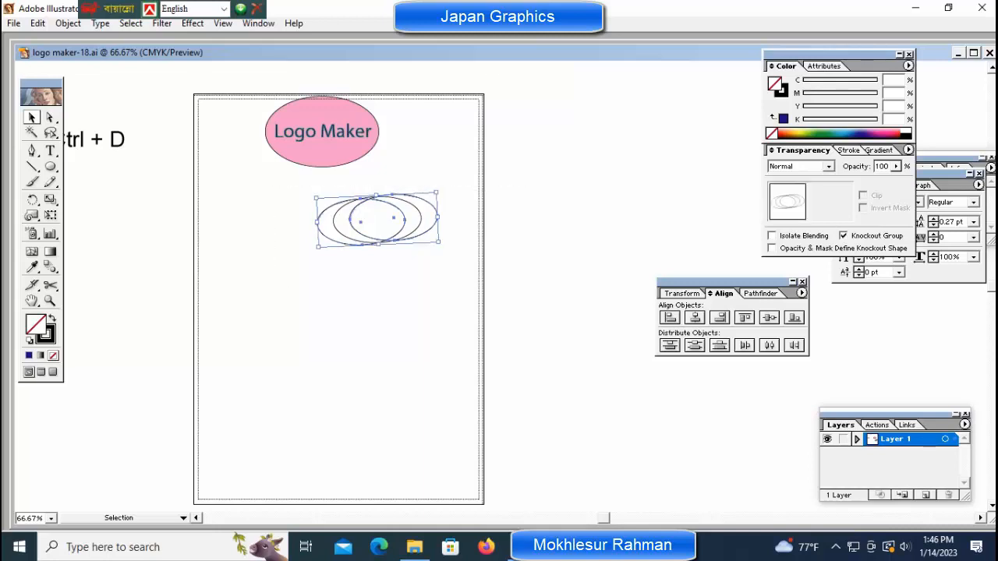
{"action": "left_click_drag", "start_coordinate": [439, 189], "coordinate": [441, 195]}
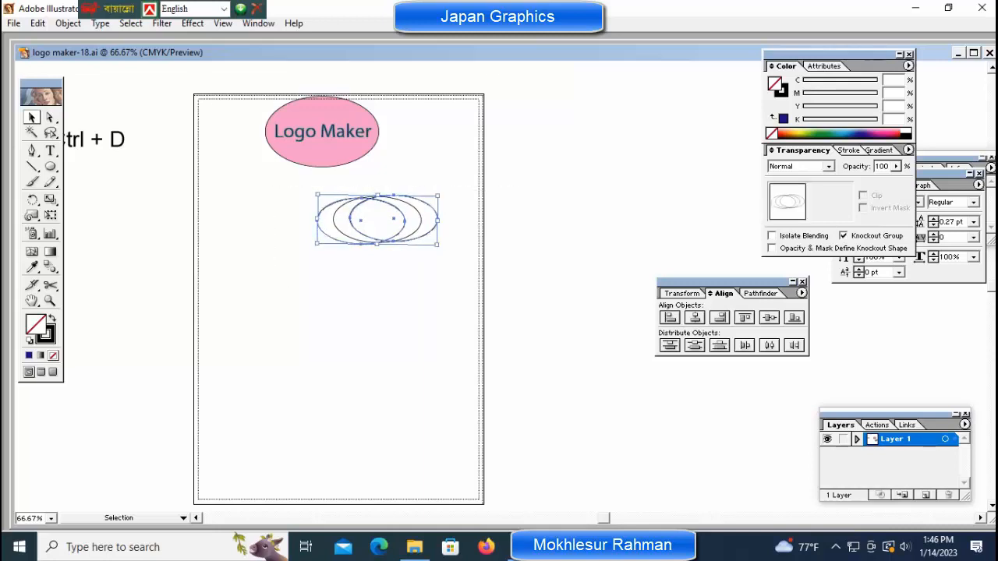
Step: Move the blended ellipses down and to the left, below the Logo Maker badge
{"action": "left_click_drag", "start_coordinate": [393, 216], "coordinate": [327, 295]}
{"action": "left_click", "coordinate": [269, 197]}
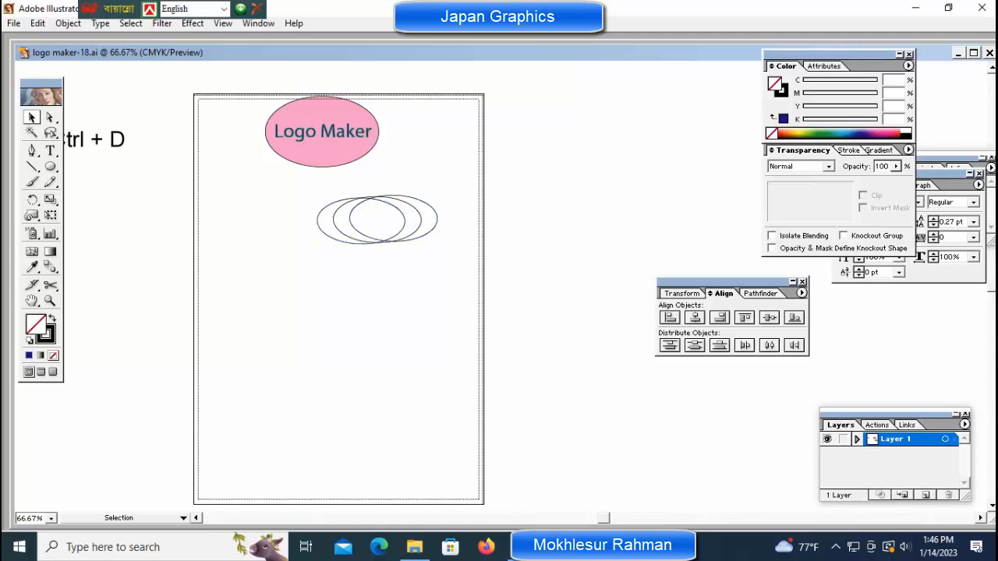
{"action": "mouse_move", "coordinate": [266, 195]}
{"action": "left_mouse_down"}
{"action": "mouse_move", "coordinate": [415, 234]}
{"action": "mouse_move", "coordinate": [333, 278]}
{"action": "left_mouse_up"}
{"action": "left_click", "coordinate": [422, 273]}
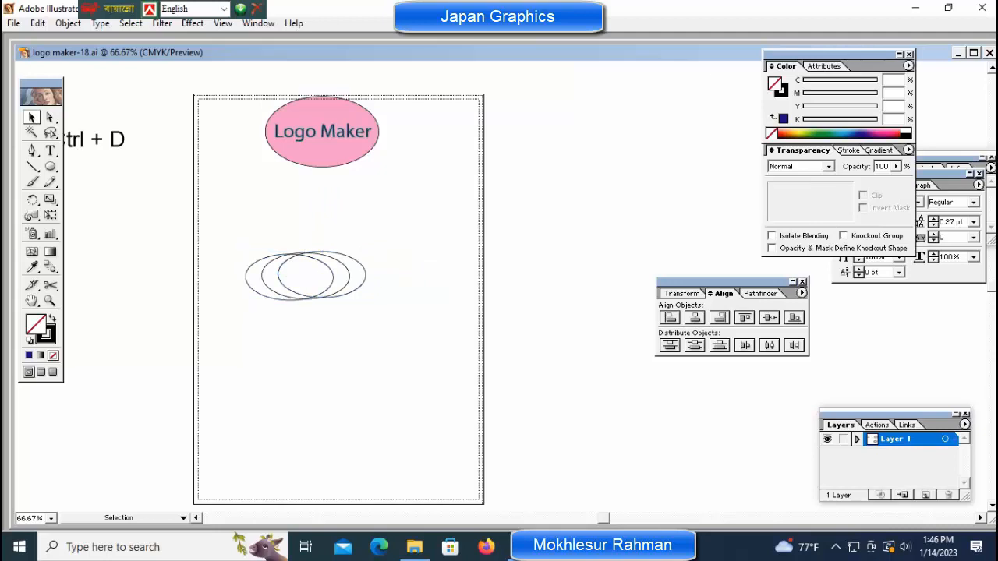
Step: Rotate the blended ellipses slightly clockwise at 200% zoom to fine-tune their angle
{"action": "key", "text": "ctrl+space"}
{"action": "left_click", "coordinate": [367, 305], "text": "ctrl"}
{"action": "left_click", "coordinate": [433, 241], "text": "ctrl"}
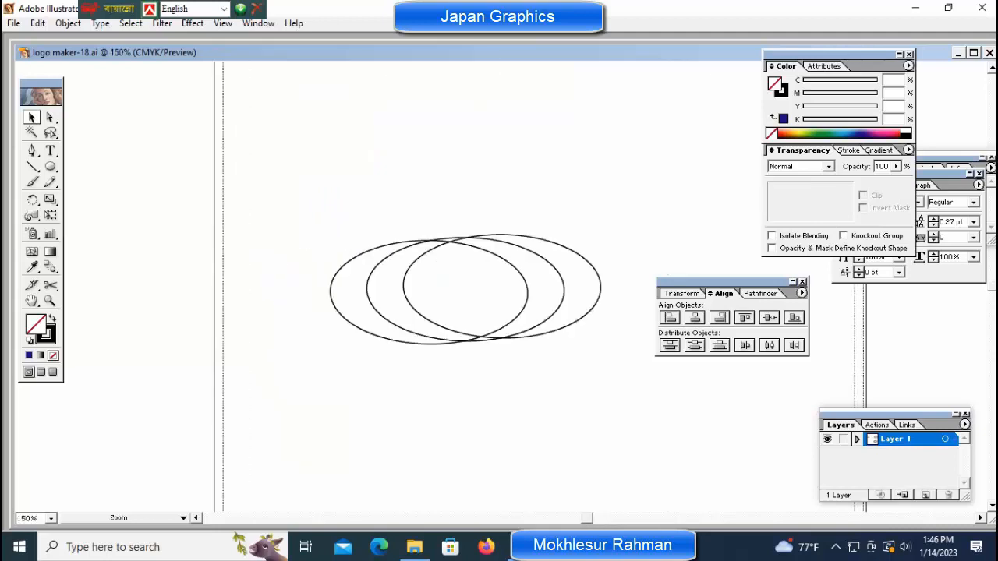
{"action": "left_click", "coordinate": [489, 279], "text": "ctrl"}
{"action": "left_click_drag", "start_coordinate": [499, 285], "coordinate": [339, 216]}
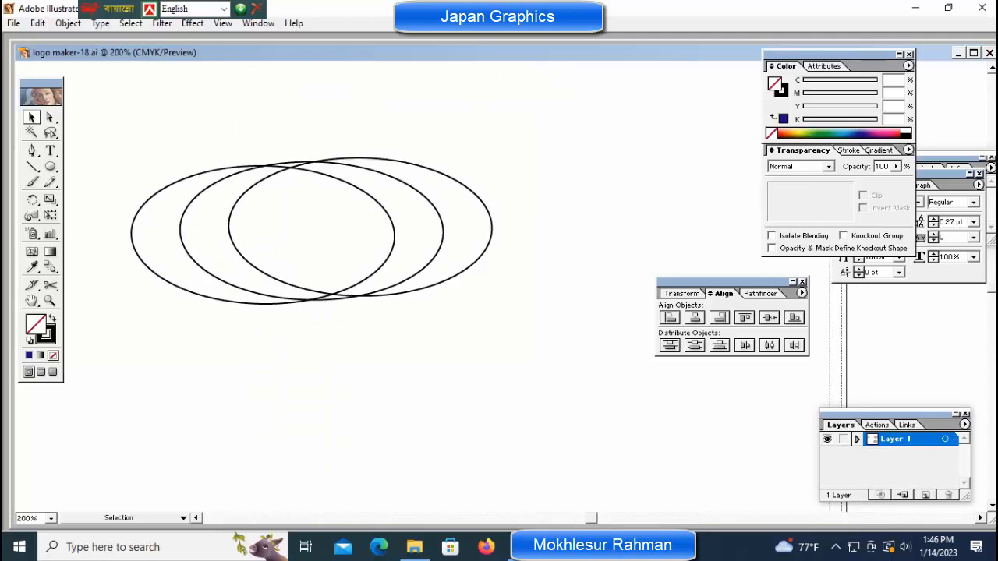
{"action": "left_click_drag", "start_coordinate": [348, 108], "coordinate": [202, 294]}
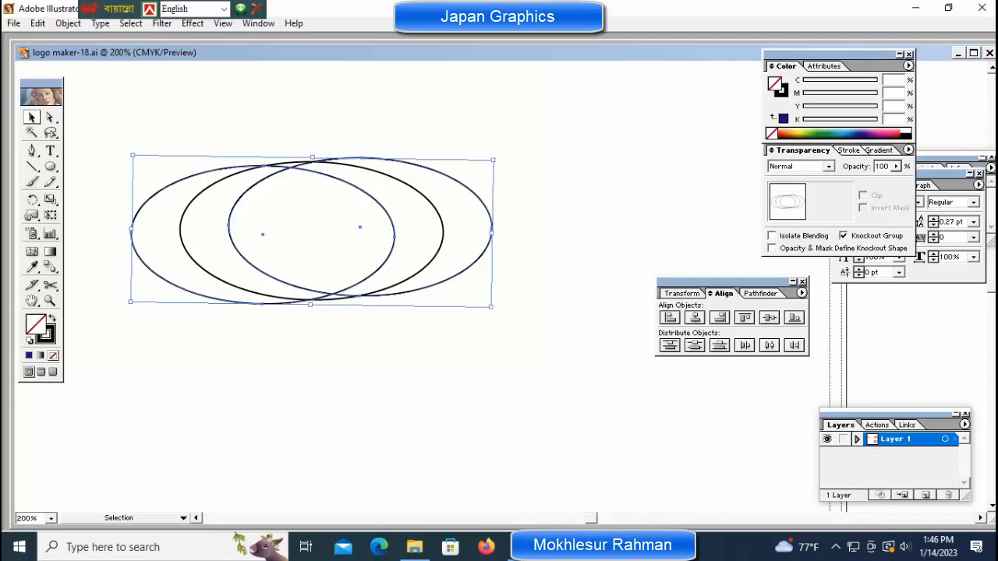
{"action": "left_click_drag", "start_coordinate": [496, 312], "coordinate": [493, 320]}
{"action": "key", "text": "ctrl+shift+a"}
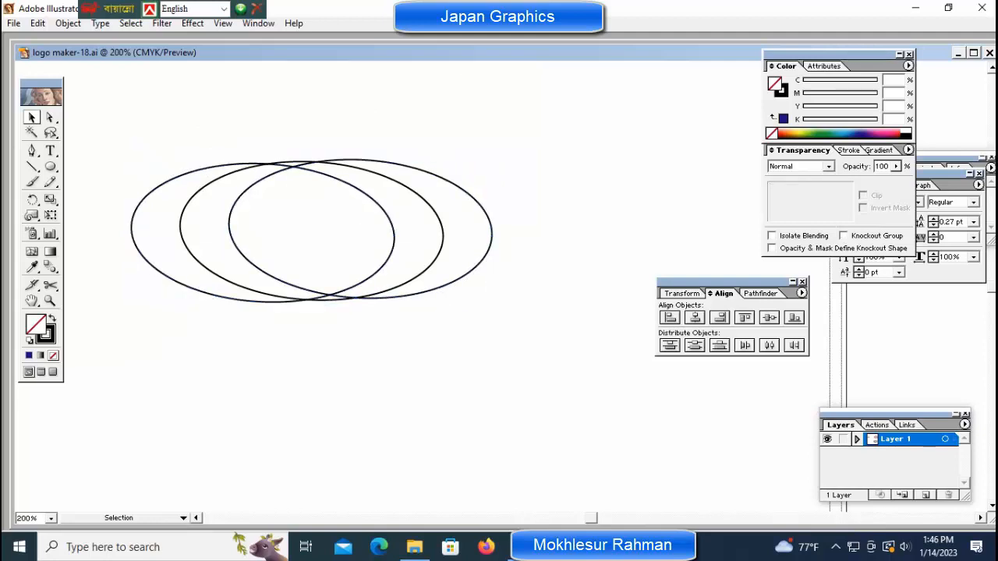
Step: Duplicate the "Ctrl + D" note, change the copy to "Ctrl + R= Ruller" and place it lower left of the original, clear of the page
{"action": "key", "text": "ctrl+minus"}
{"action": "key", "text": "ctrl+minus"}
{"action": "key", "text": "ctrl+minus"}
{"action": "key", "text": "ctrl+minus"}
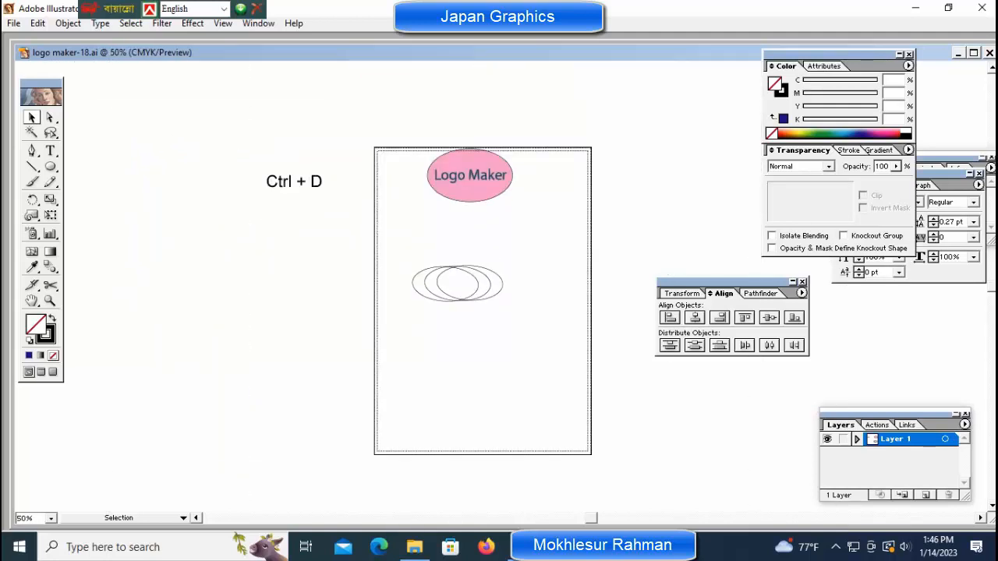
{"action": "left_click_drag", "start_coordinate": [268, 185], "coordinate": [269, 227]}
{"action": "key", "text": "t"}
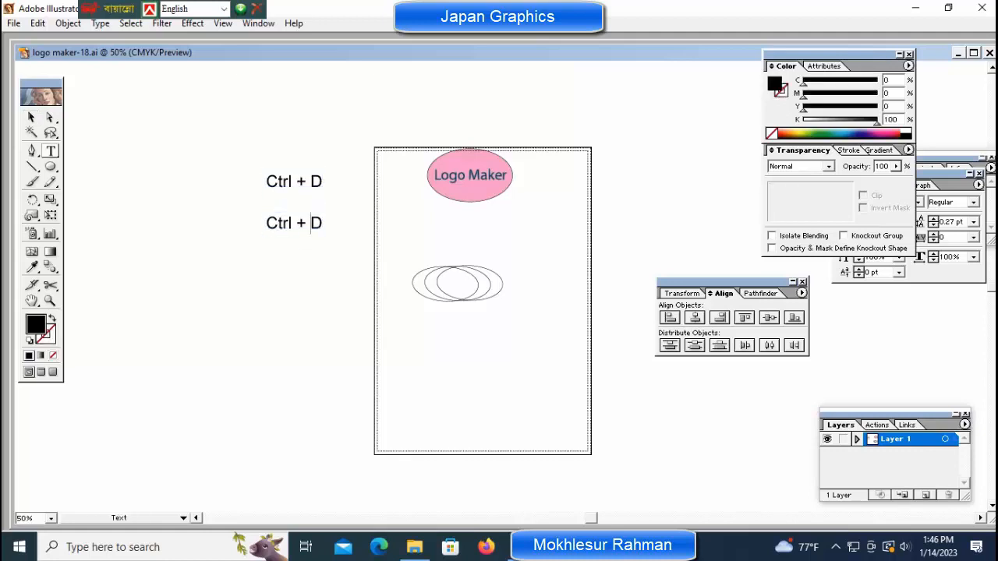
{"action": "double_click", "coordinate": [316, 223]}
{"action": "type", "text": "R= Ruller"}
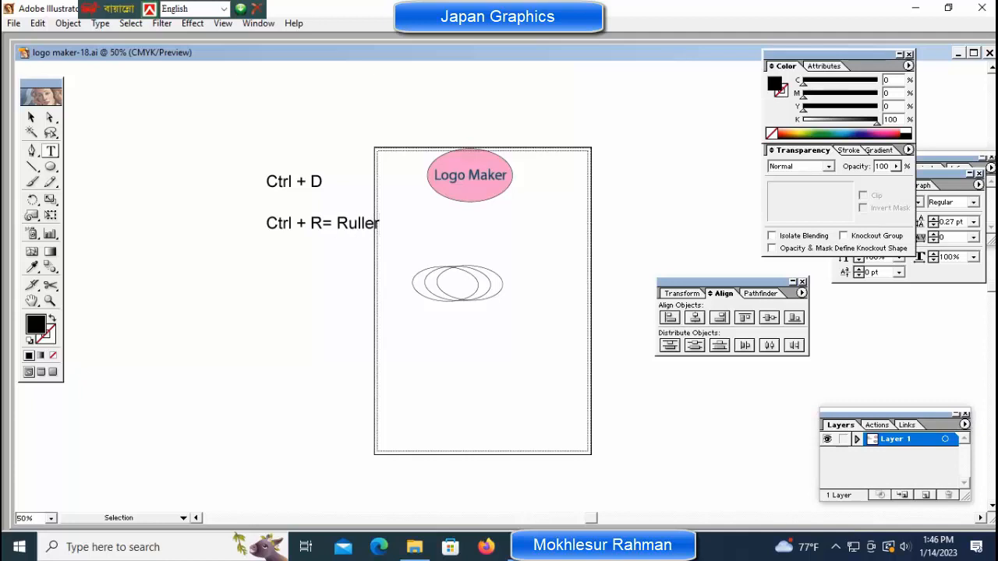
{"action": "left_click_drag", "start_coordinate": [323, 225], "coordinate": [177, 241]}
{"action": "left_click", "coordinate": [183, 300], "text": "ctrl"}
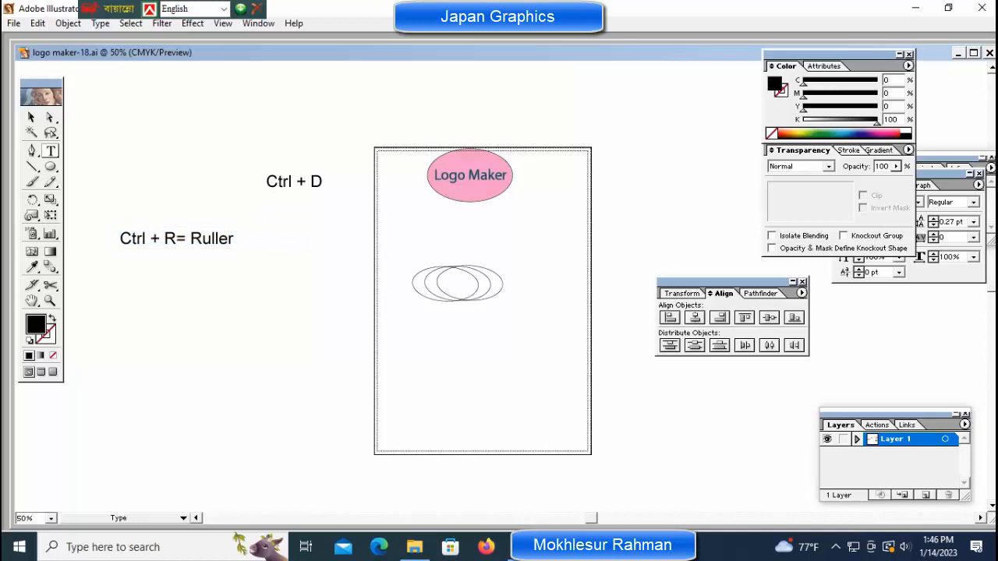
Step: Show the rulers and place a horizontal guide along the upper edge of the blended ellipses
{"action": "key", "text": "ctrl"}
{"action": "key", "text": "ctrl+r"}
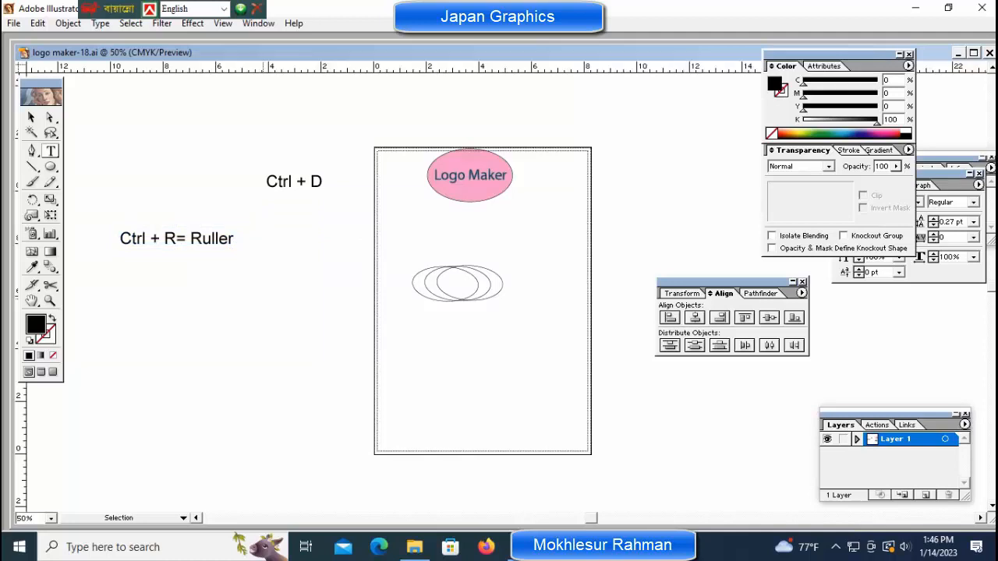
{"action": "left_click_drag", "start_coordinate": [439, 69], "coordinate": [439, 264]}
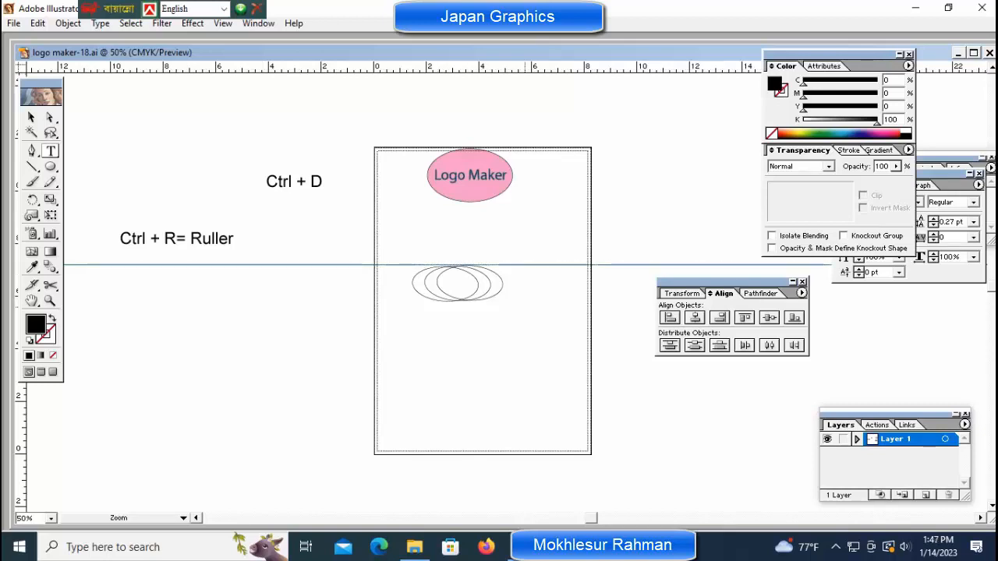
Step: Give the blended ellipses a crimson fill of about C 26, M 95, Y 40, K 14
{"action": "left_click", "coordinate": [531, 306], "text": "ctrl"}
{"action": "left_click", "coordinate": [531, 283], "text": "ctrl"}
{"action": "left_click", "coordinate": [478, 263], "text": "ctrl"}
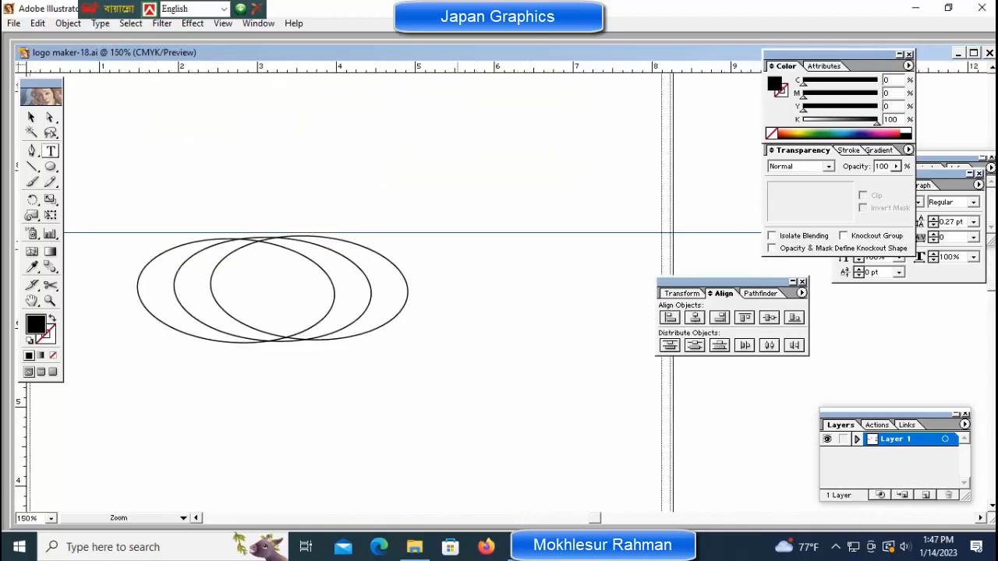
{"action": "left_click", "coordinate": [446, 307], "text": "ctrl"}
{"action": "key", "text": "ctrl+a"}
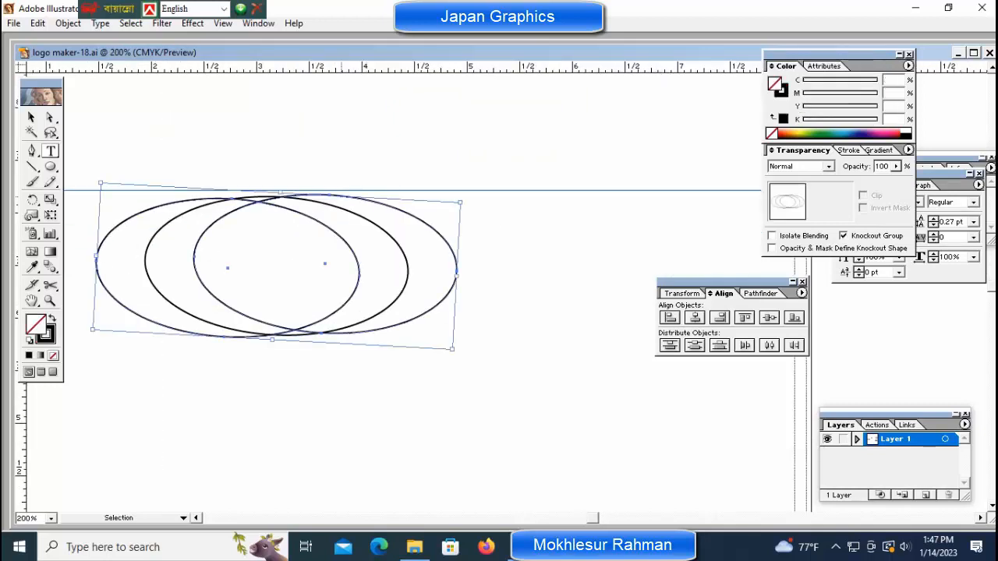
{"action": "key", "text": "t"}
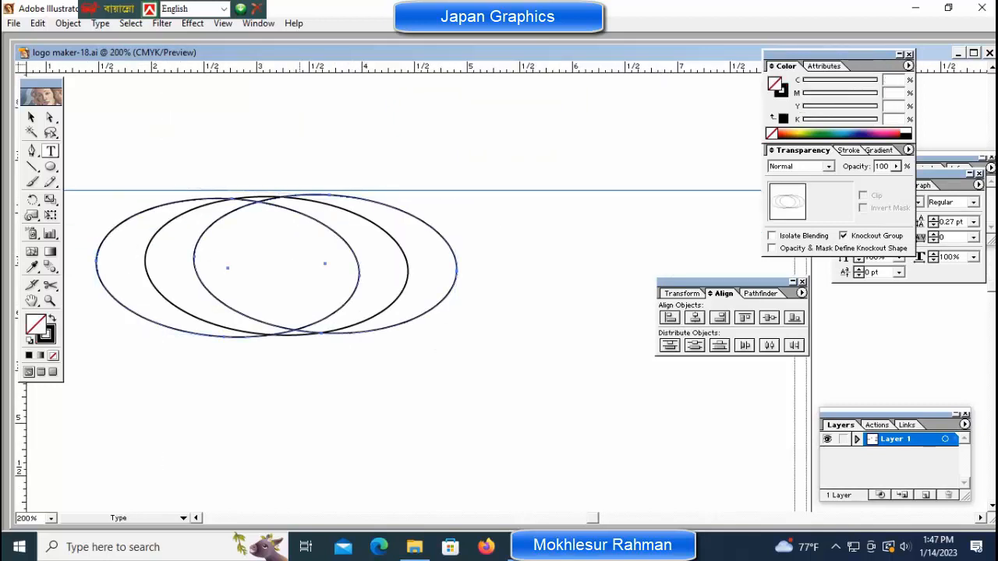
{"action": "left_click", "coordinate": [29, 356]}
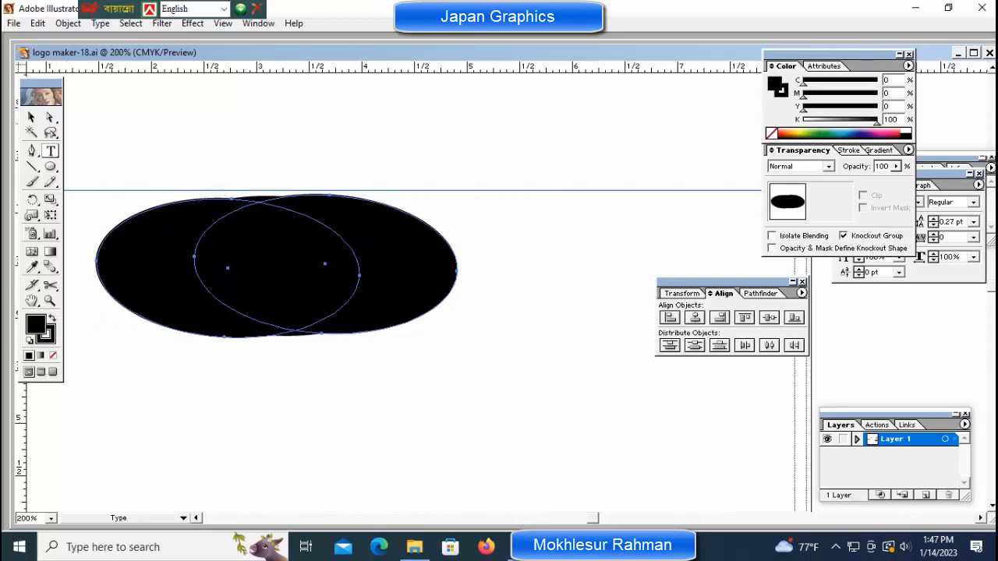
{"action": "left_click", "coordinate": [893, 134]}
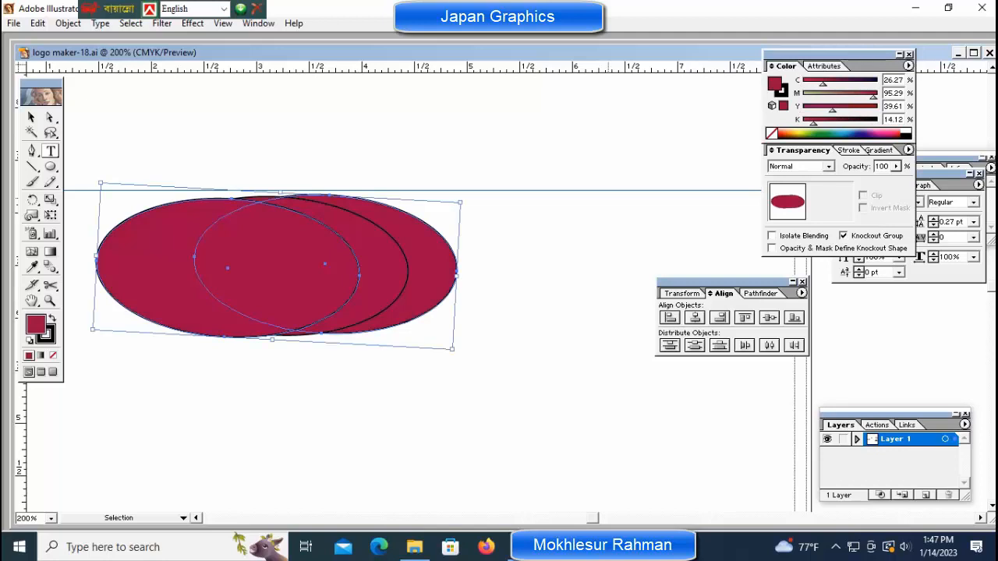
{"action": "left_click", "coordinate": [604, 226], "text": "ctrl"}
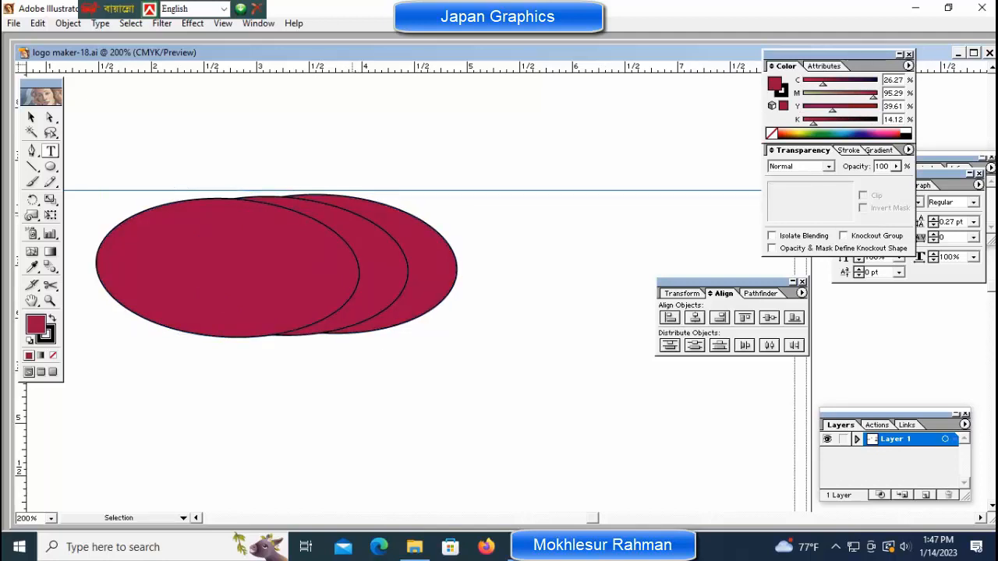
Step: Try green and teal fills on the blended ellipses, ending with light blue at about C 75, M 3, Y 0, K 0
{"action": "left_click", "coordinate": [352, 265], "text": "ctrl"}
{"action": "right_click", "coordinate": [354, 213], "text": "ctrl"}
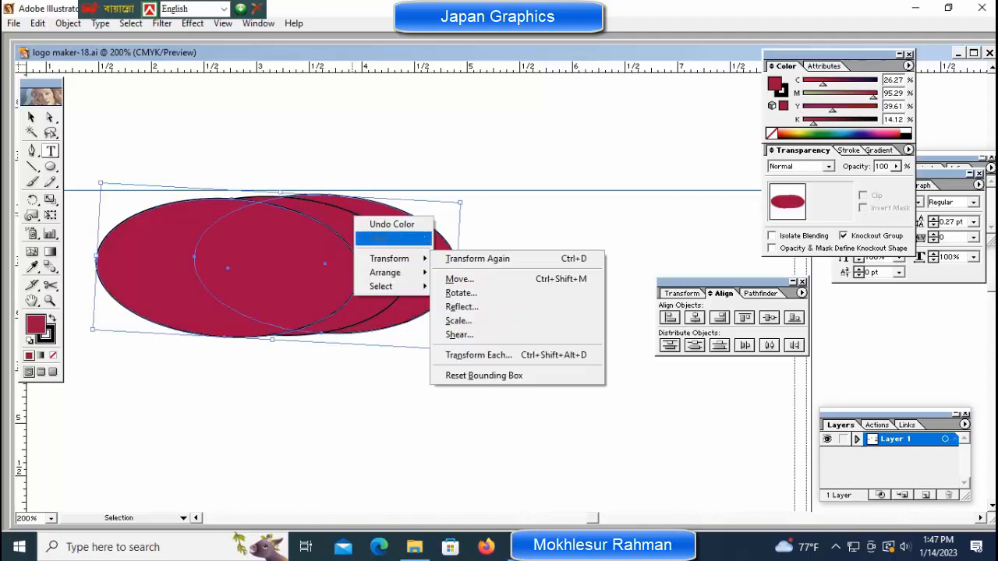
{"action": "left_click", "coordinate": [393, 155], "text": "ctrl"}
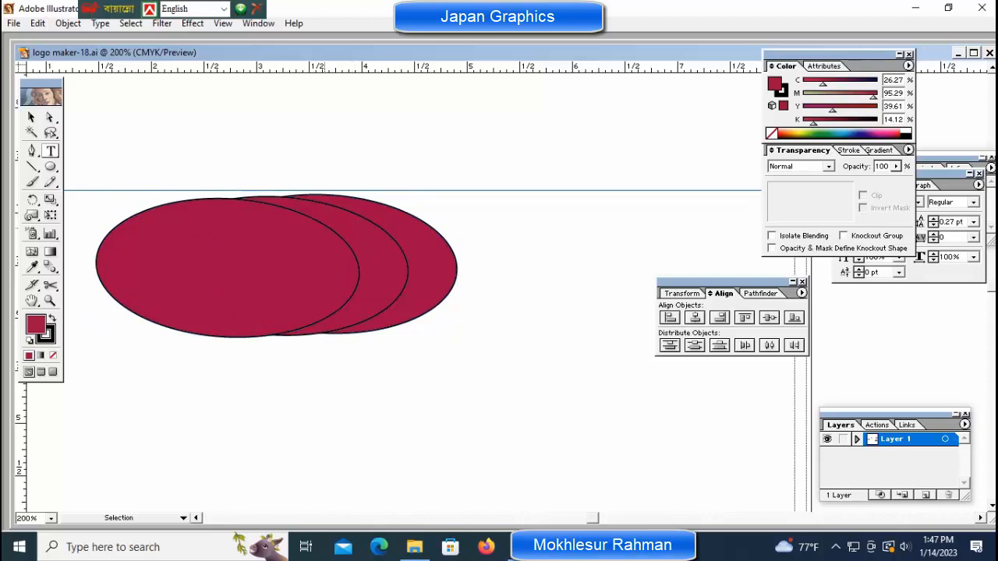
{"action": "left_click", "coordinate": [325, 230], "text": "ctrl"}
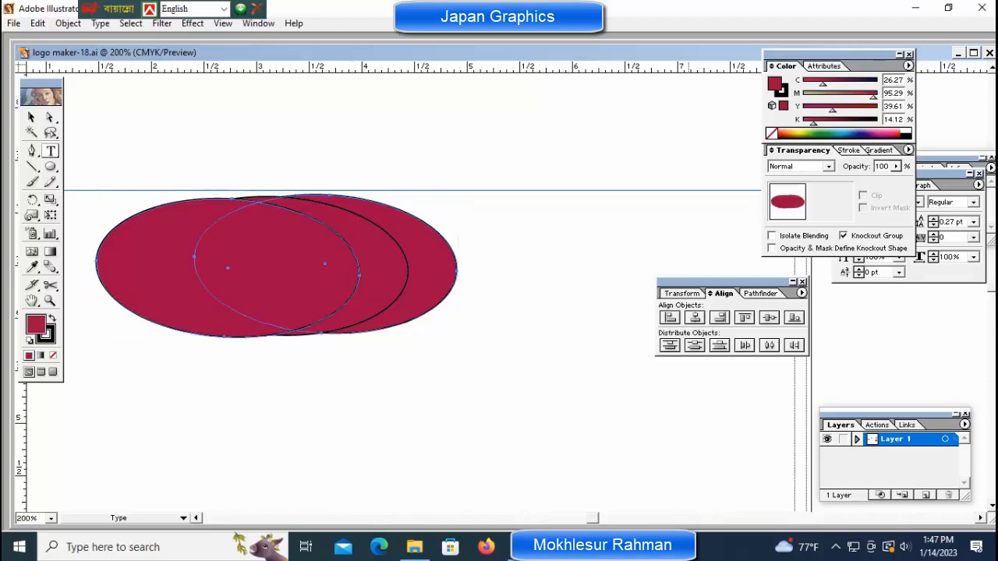
{"action": "left_click", "coordinate": [818, 134]}
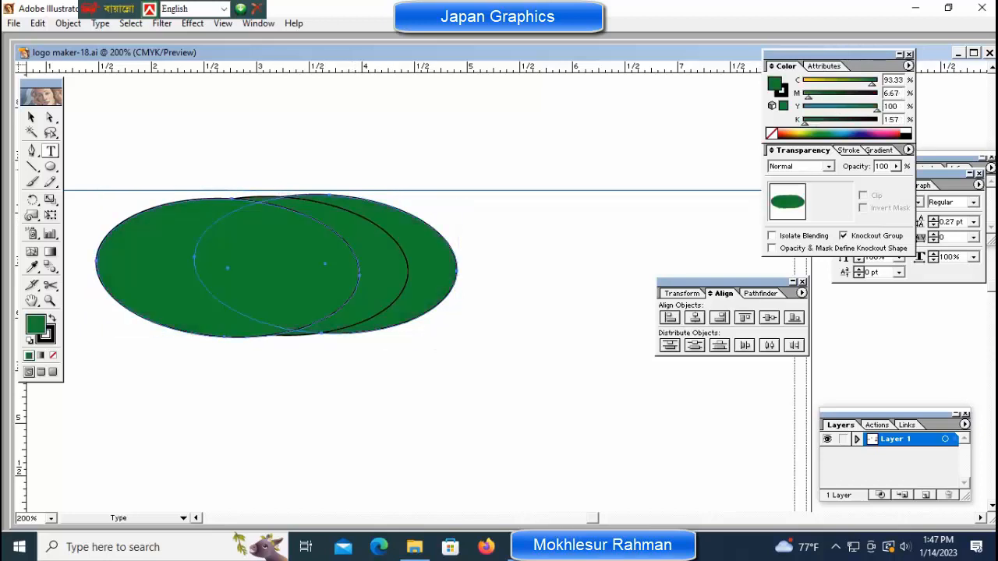
{"action": "left_click", "coordinate": [819, 134]}
{"action": "left_click", "coordinate": [823, 134]}
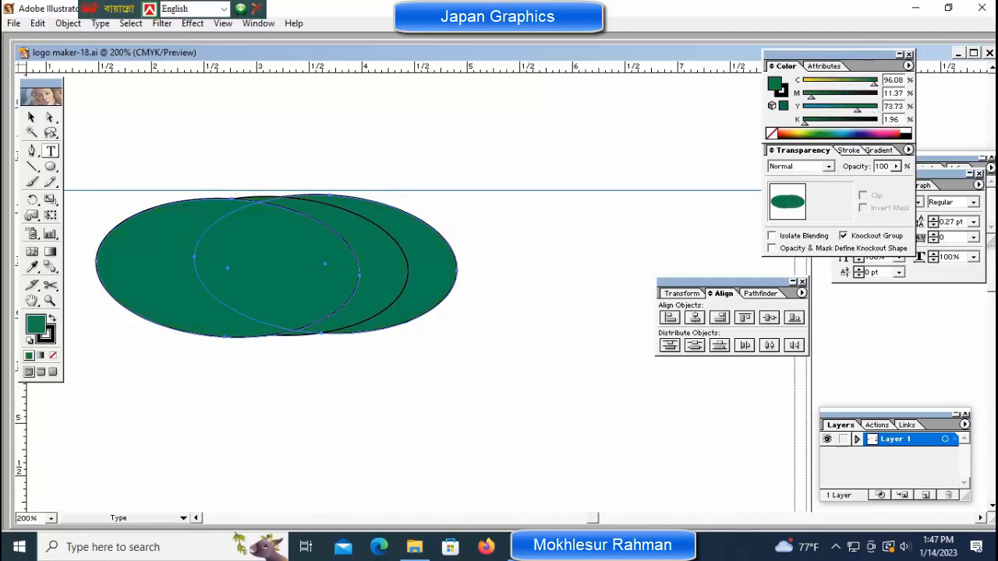
{"action": "left_click", "coordinate": [839, 134]}
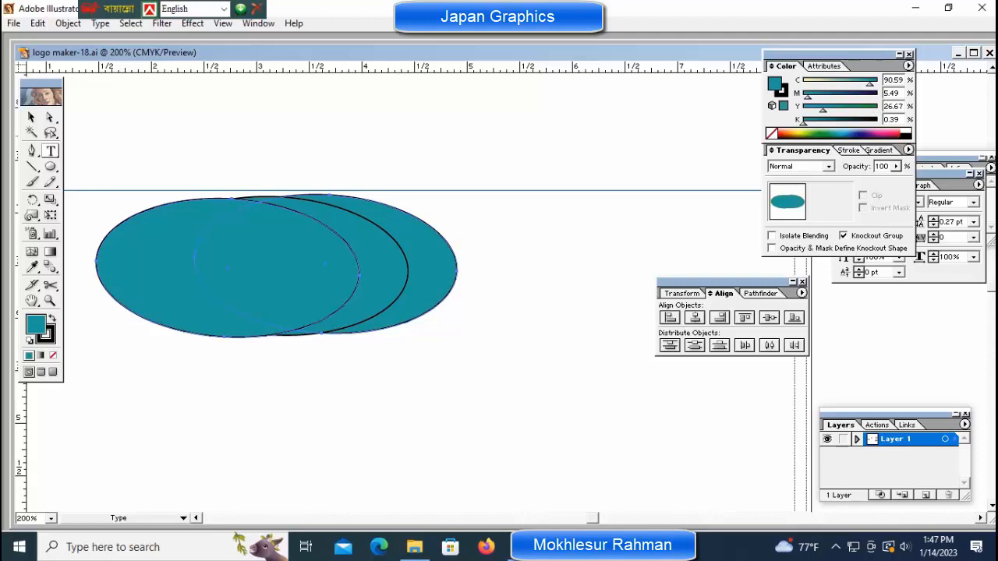
{"action": "left_click", "coordinate": [846, 134]}
{"action": "key", "text": "ctrl+shift+a"}
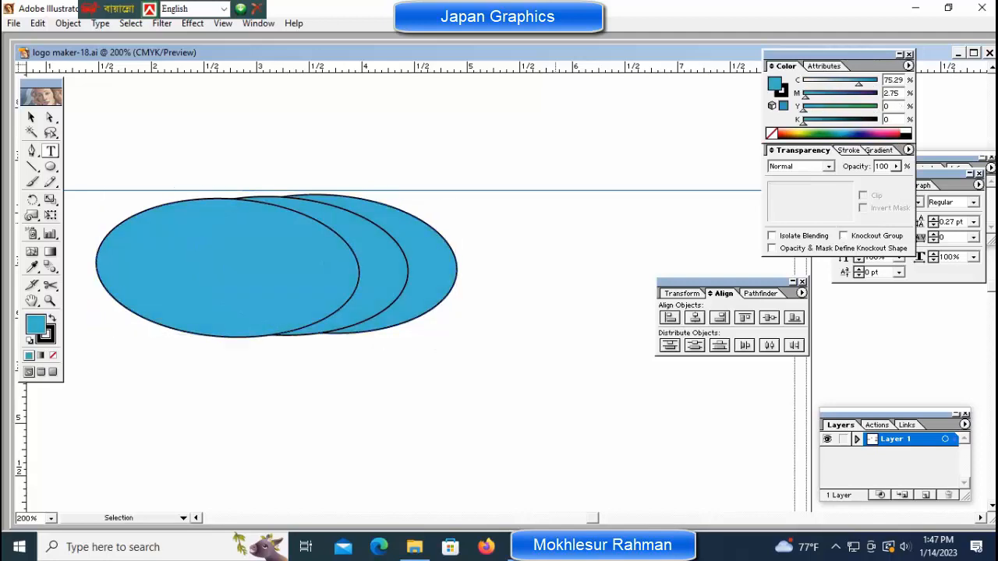
Step: Recolour the blended ellipses' fill to deep blue, about C 97, M 90, Y 4, K 1
{"action": "key", "text": "ctrl+a"}
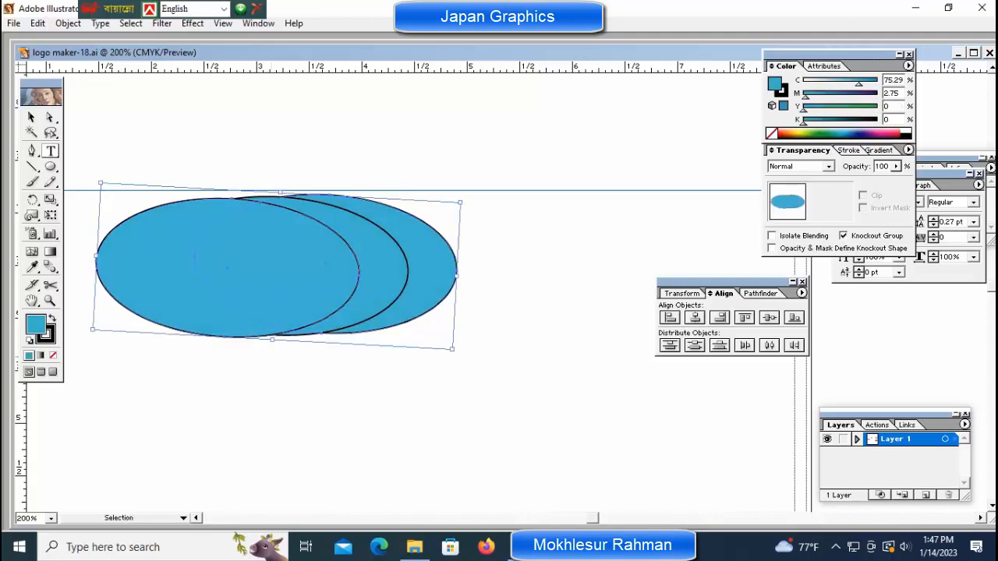
{"action": "left_click", "coordinate": [858, 137]}
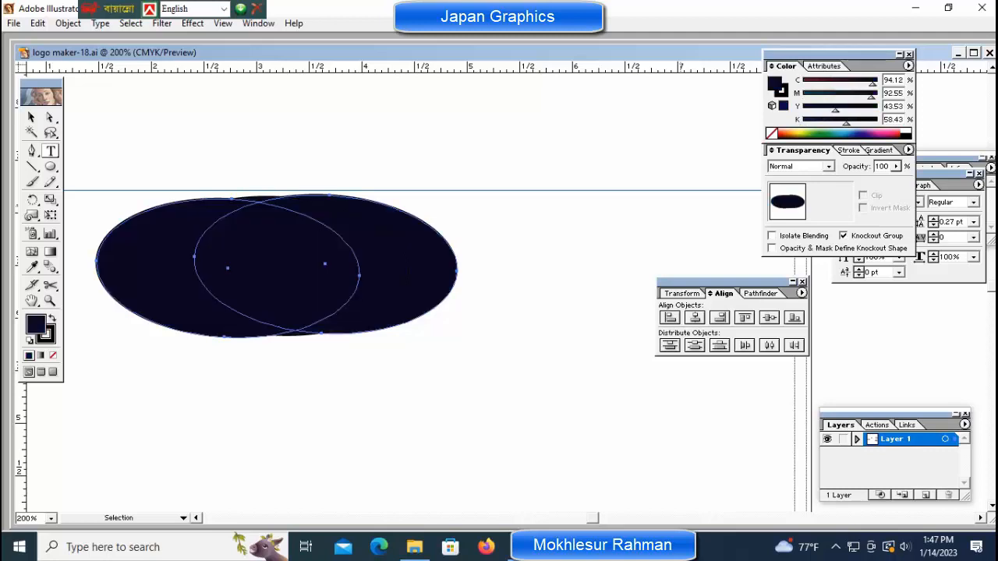
{"action": "left_click", "coordinate": [857, 135]}
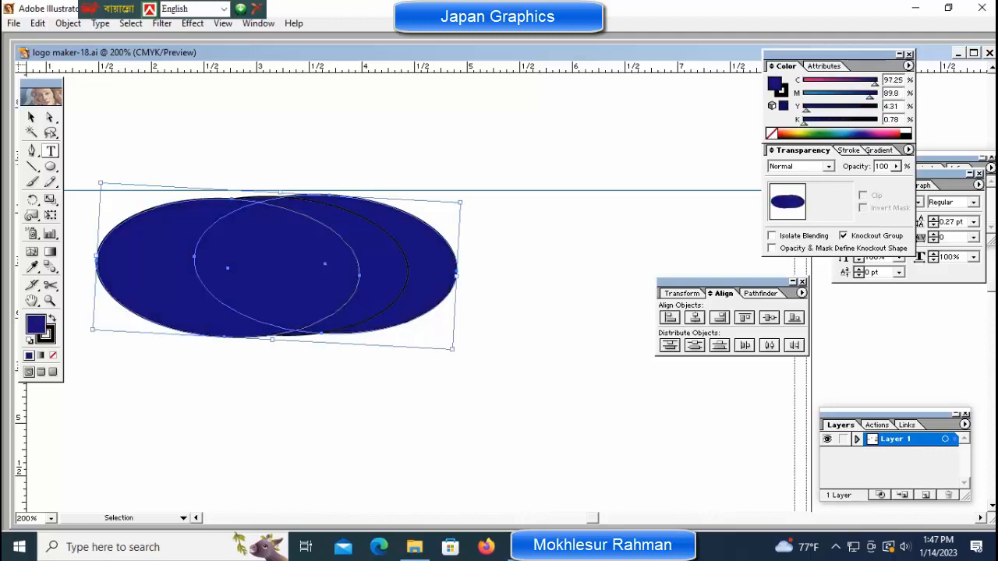
{"action": "key", "text": "ctrl+shift+a"}
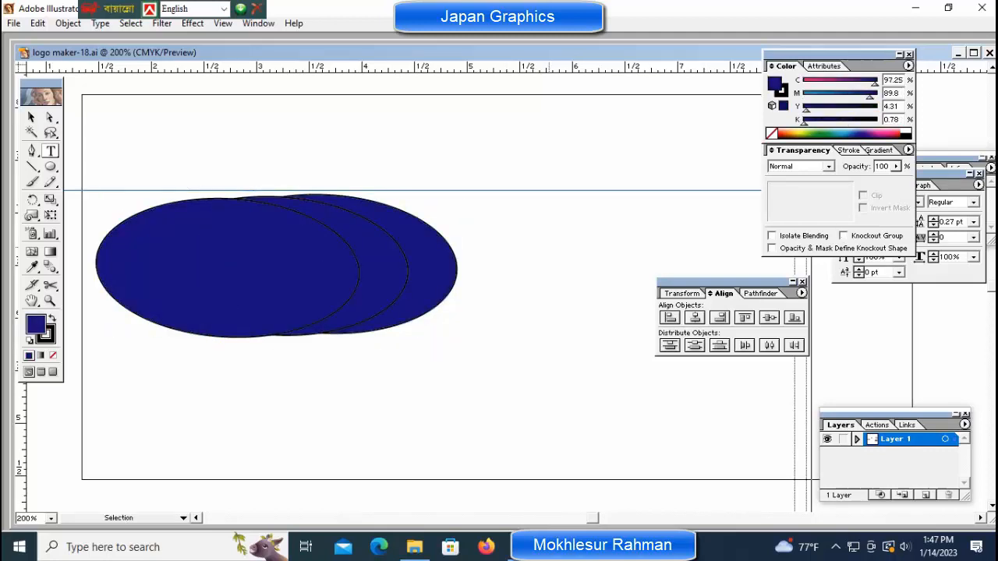
Step: Remove the fill from the blended ellipses and set their black outline to a 3 pt stroke weight
{"action": "key", "text": "ctrl+minus"}
{"action": "left_click_drag", "start_coordinate": [136, 227], "coordinate": [449, 362]}
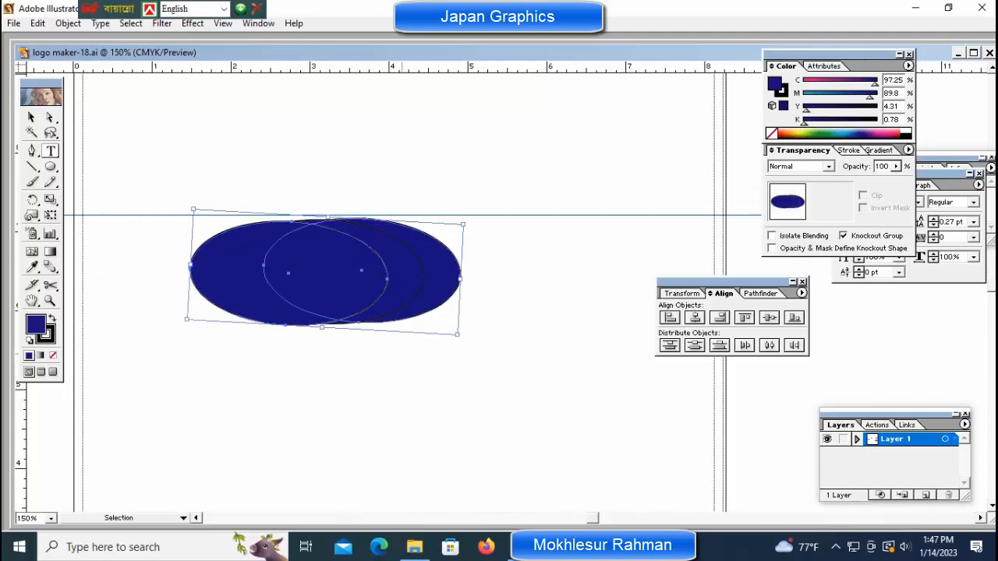
{"action": "left_click", "coordinate": [53, 356]}
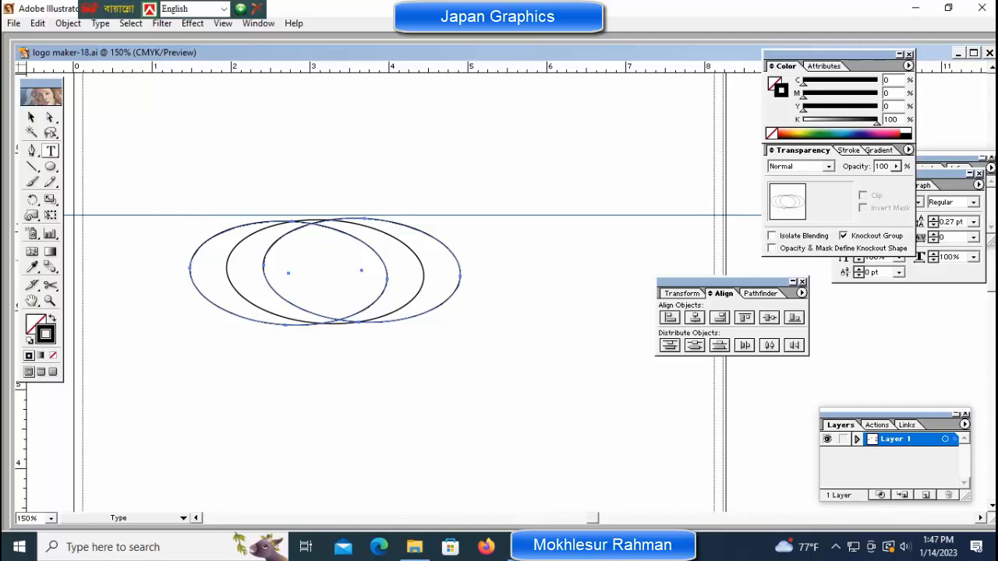
{"action": "left_click", "coordinate": [848, 151]}
{"action": "left_click", "coordinate": [844, 167]}
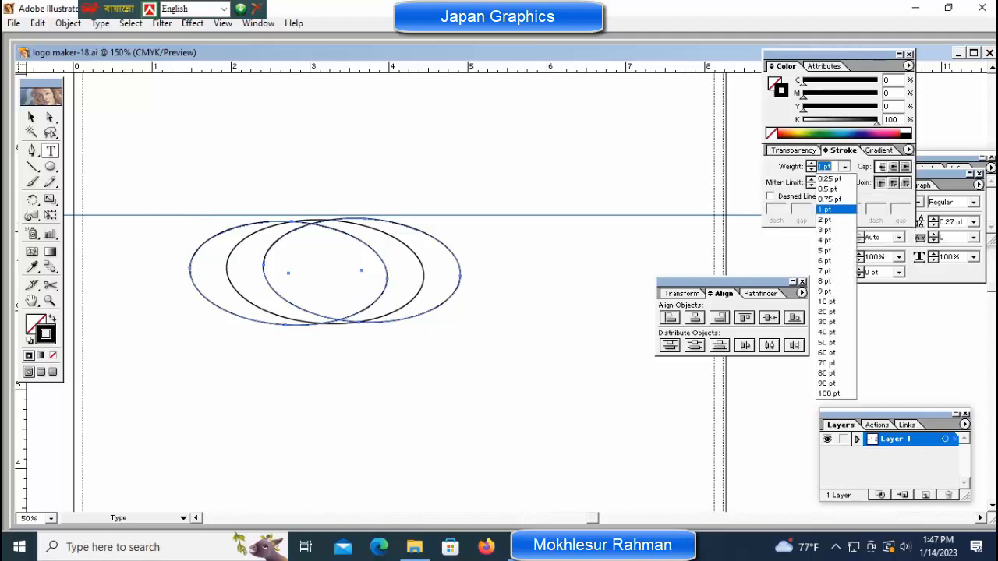
{"action": "left_click", "coordinate": [824, 230]}
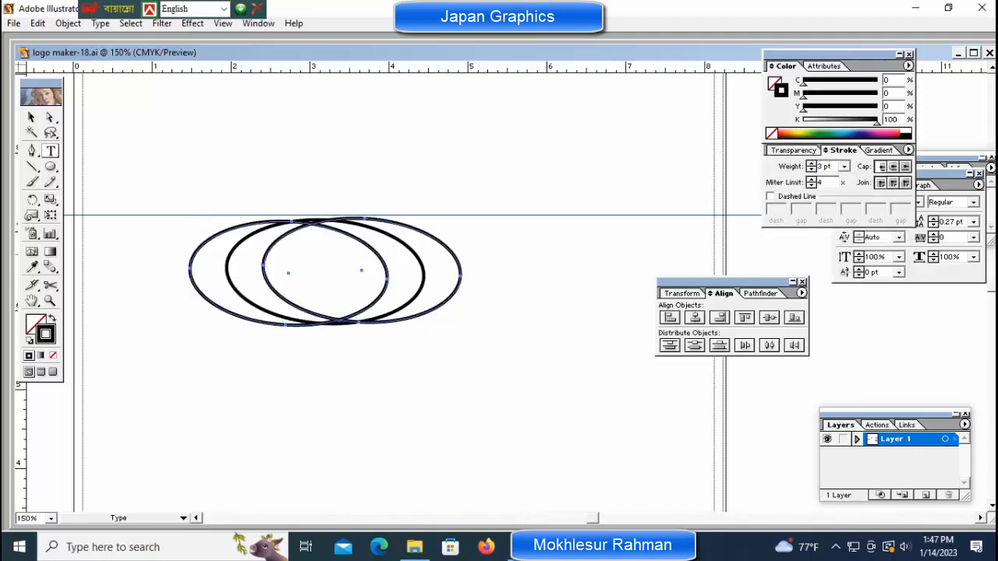
{"action": "key", "text": "ctrl+shift+a"}
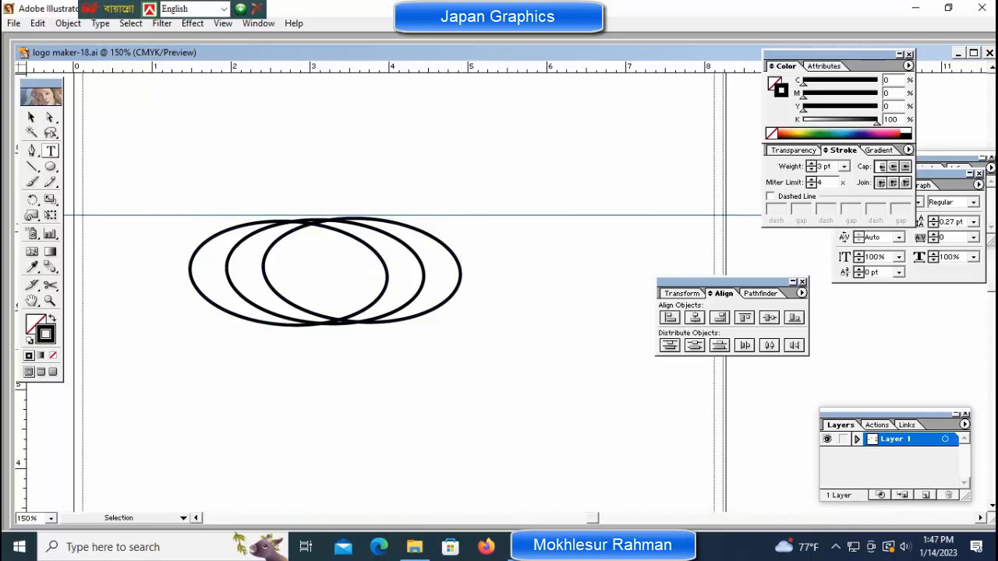
Step: Draw a tall, narrow ellipse at the page's left edge, lower left of the blended ellipses, and fill it with black
{"action": "key", "text": "space"}
{"action": "left_click_drag", "start_coordinate": [328, 273], "coordinate": [413, 273]}
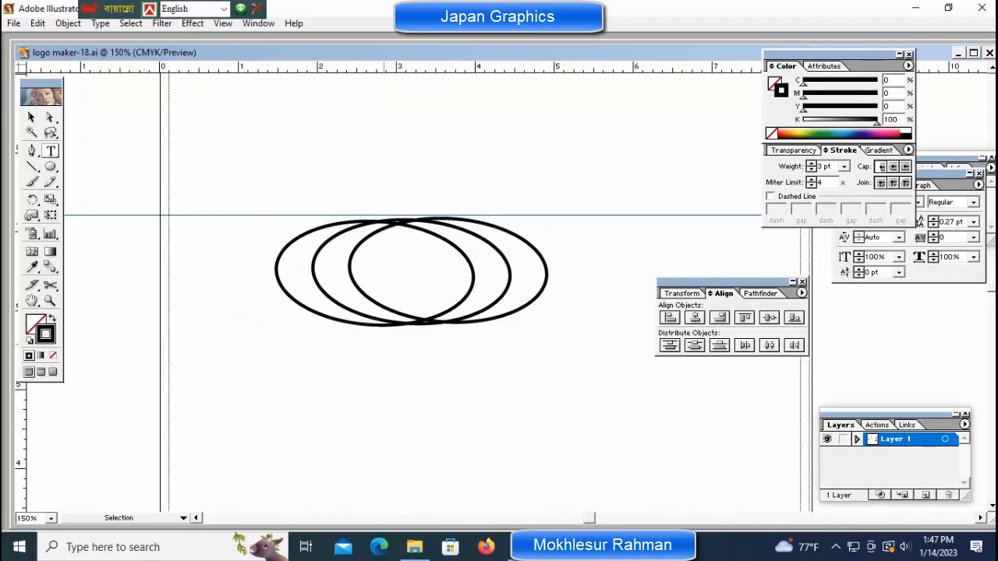
{"action": "key", "text": "ctrl+minus"}
{"action": "key", "text": "ctrl+minus"}
{"action": "key", "text": "ctrl+minus"}
{"action": "key", "text": "ctrl+space"}
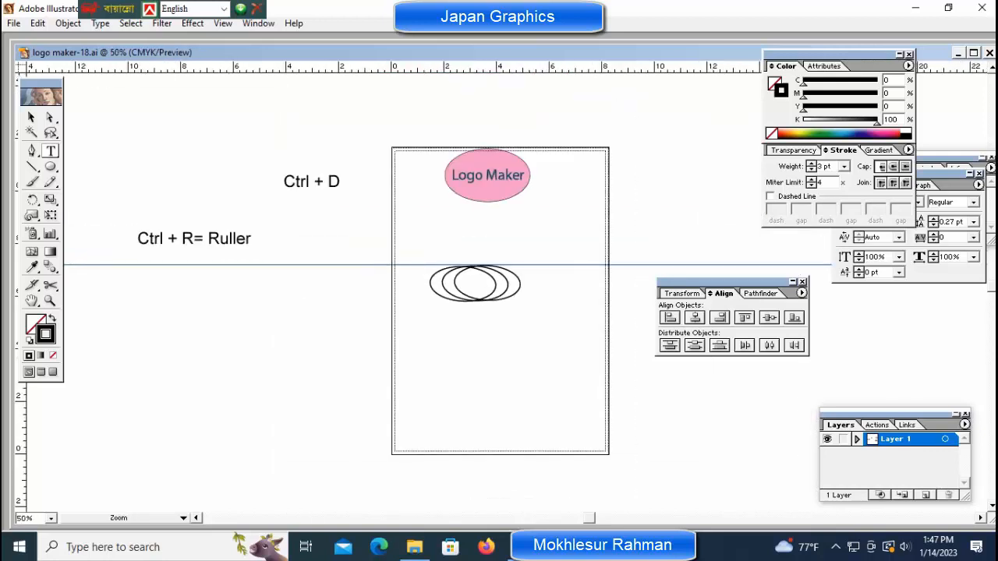
{"action": "left_click", "coordinate": [507, 297], "text": "ctrl"}
{"action": "left_click", "coordinate": [505, 296], "text": "ctrl"}
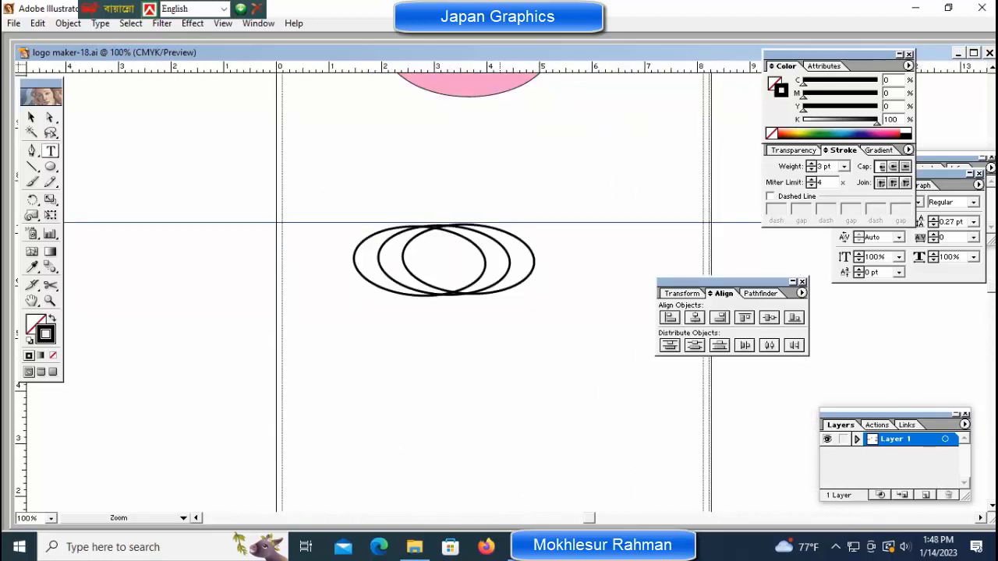
{"action": "left_click", "coordinate": [501, 287], "text": "ctrl"}
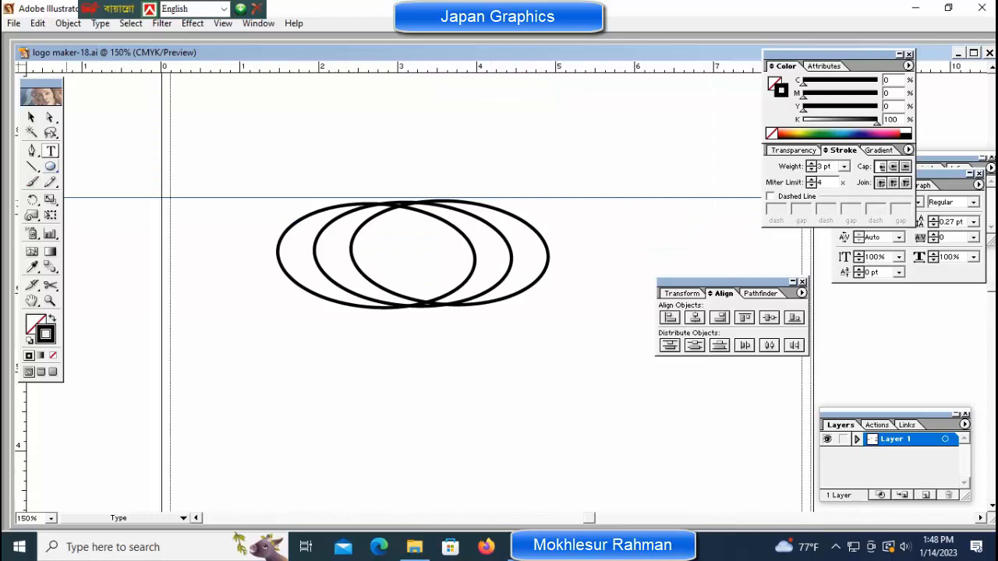
{"action": "left_click", "coordinate": [50, 167]}
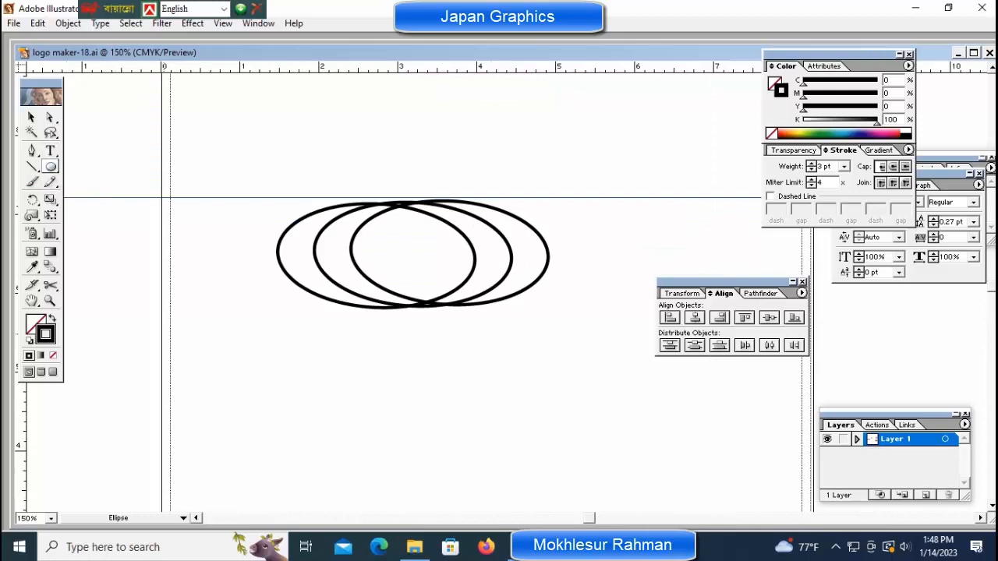
{"action": "left_click_drag", "start_coordinate": [162, 334], "coordinate": [224, 445]}
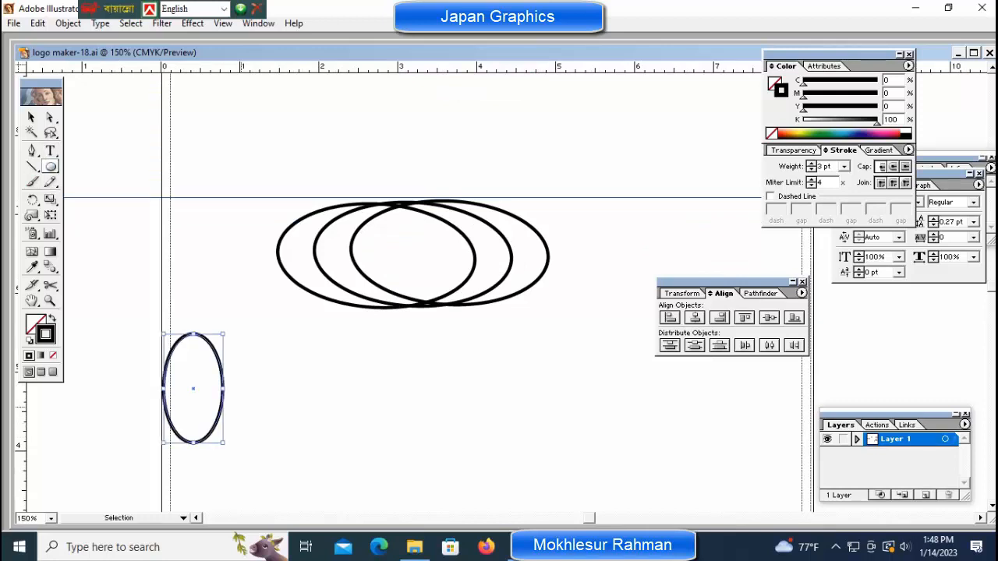
{"action": "left_click", "coordinate": [34, 323]}
{"action": "left_click", "coordinate": [29, 355]}
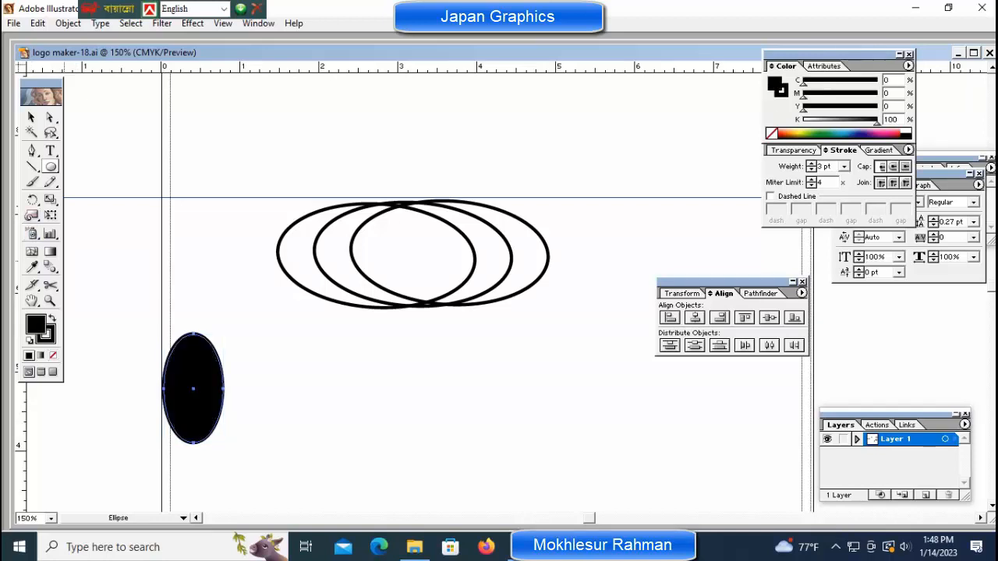
Step: Distort the black ellipse with the Twirl tool into a curled, spiral shape and move it up beside the blended ellipses
{"action": "left_click", "coordinate": [32, 215]}
{"action": "mouse_move", "coordinate": [190, 323]}
{"action": "left_mouse_down"}
{"action": "mouse_move", "coordinate": [181, 366]}
{"action": "mouse_move", "coordinate": [200, 432]}
{"action": "left_mouse_up"}
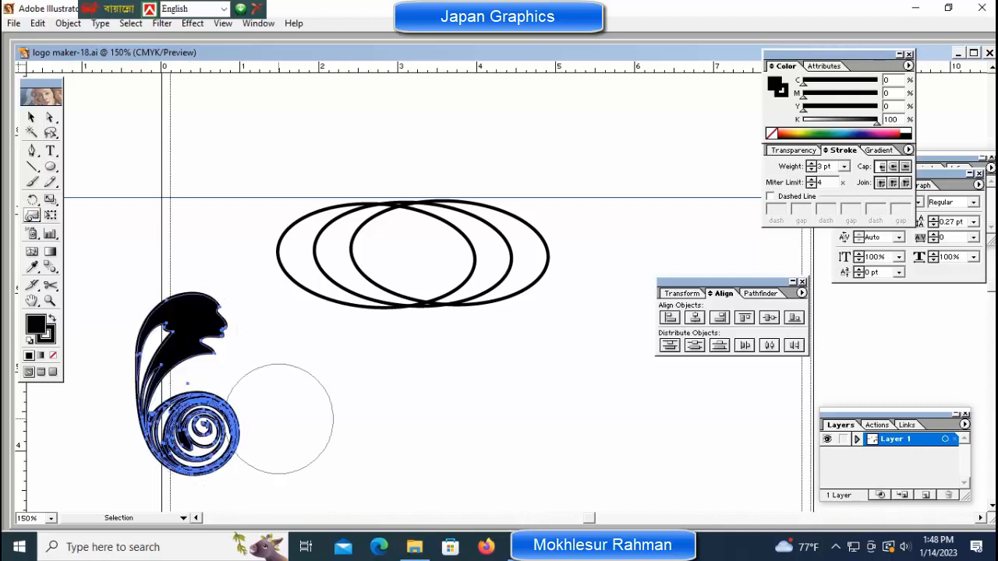
{"action": "left_click", "coordinate": [31, 117]}
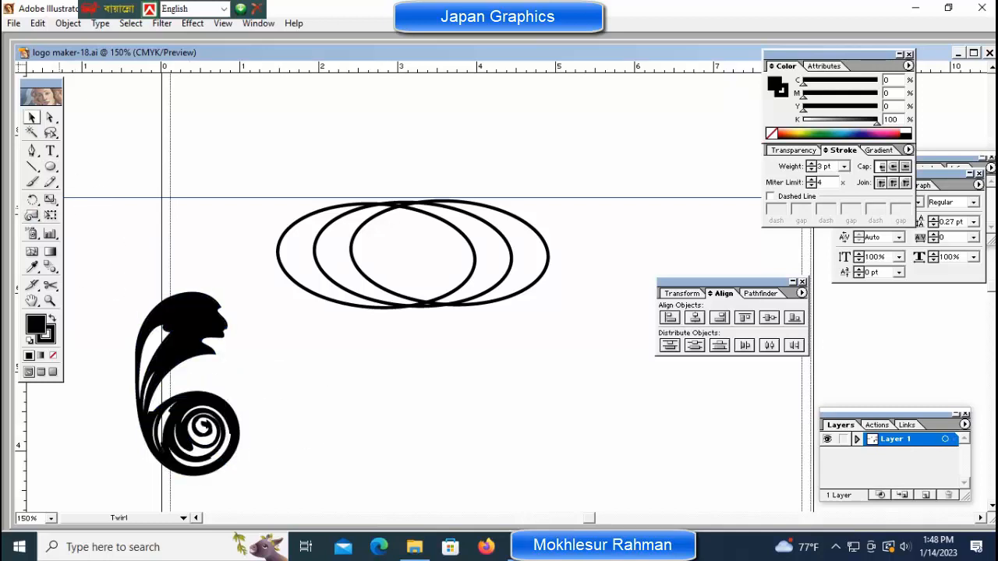
{"action": "left_click", "coordinate": [197, 329]}
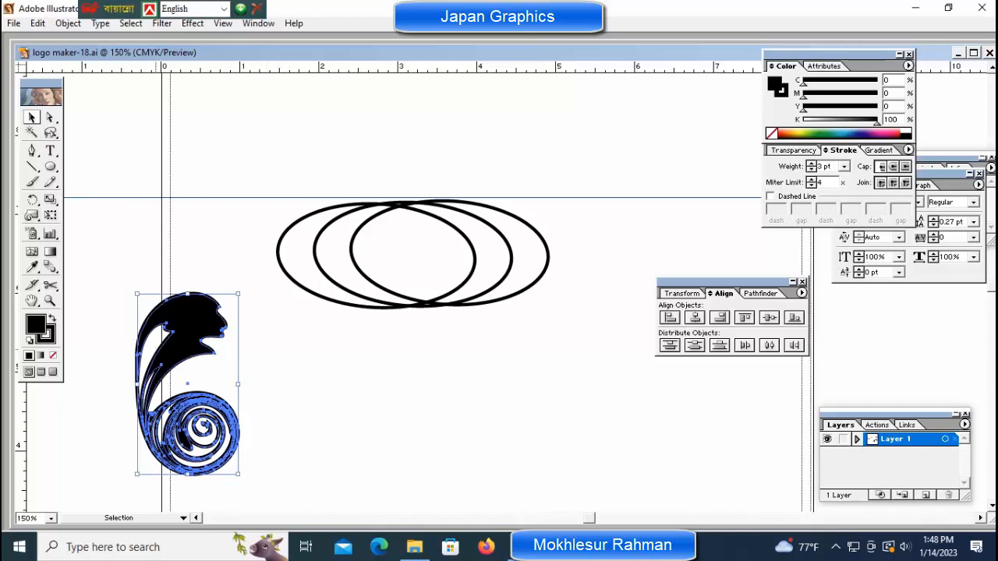
{"action": "left_click_drag", "start_coordinate": [187, 367], "coordinate": [187, 262]}
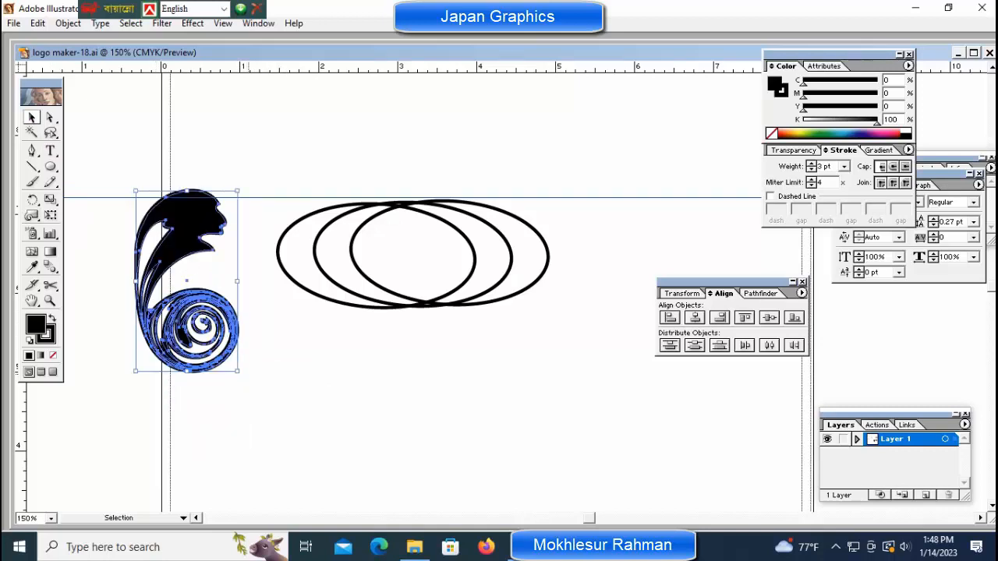
Step: Reflect the black twirled ornament across the vertical axis at 90°
{"action": "left_click", "coordinate": [68, 22]}
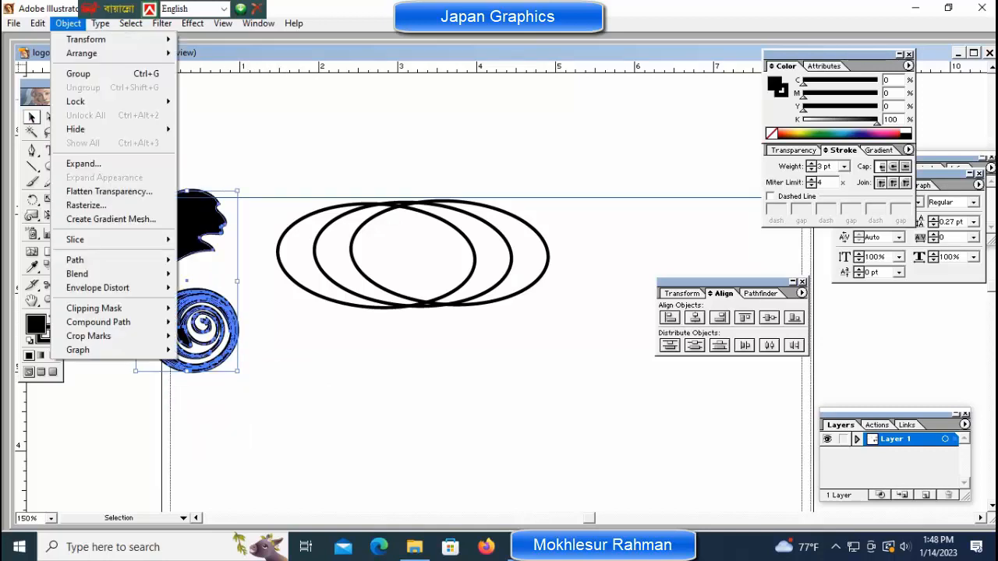
{"action": "mouse_move", "coordinate": [37, 22]}
{"action": "mouse_move", "coordinate": [68, 22]}
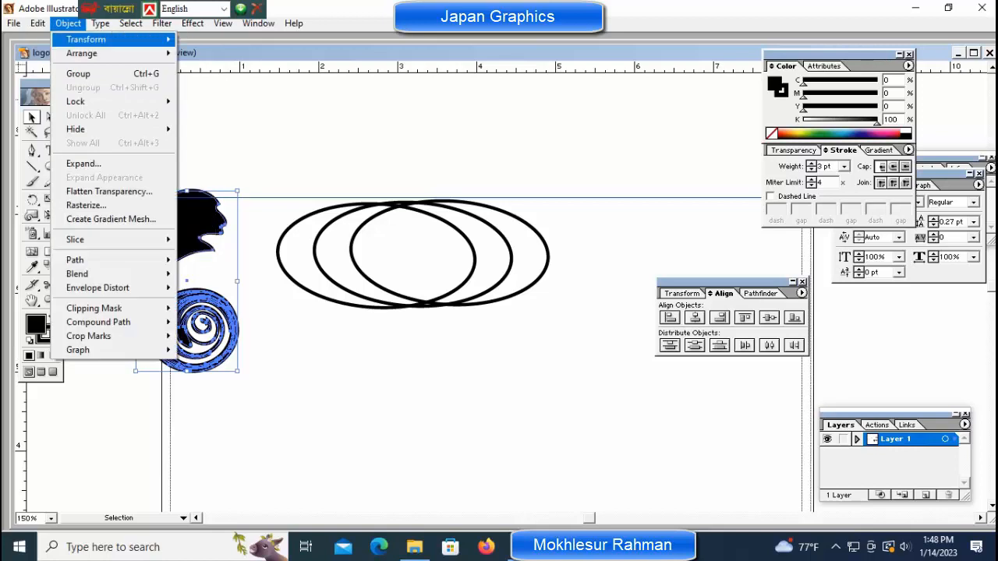
{"action": "mouse_move", "coordinate": [86, 39]}
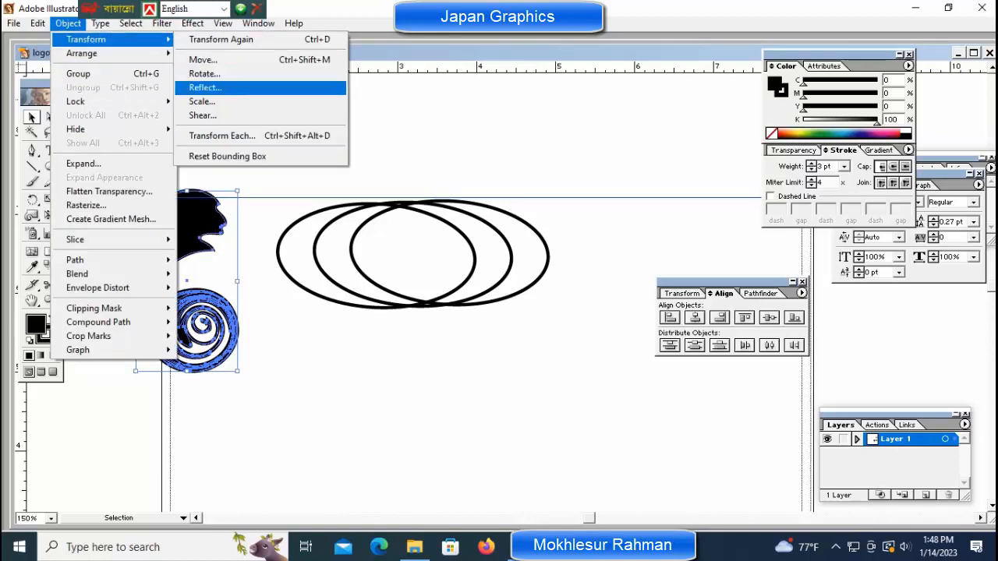
{"action": "left_click", "coordinate": [205, 88]}
{"action": "left_click", "coordinate": [570, 235]}
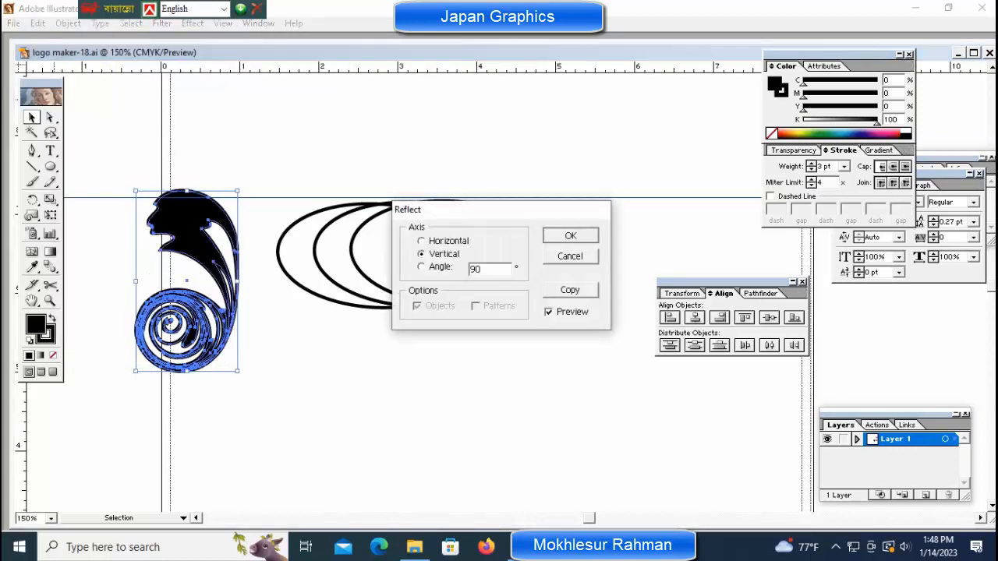
{"action": "left_click", "coordinate": [572, 236]}
Step: Shrink the ornament and place it inside the central overlap of the ellipses, tilting its head end to the left
{"action": "left_click_drag", "start_coordinate": [126, 163], "coordinate": [430, 287]}
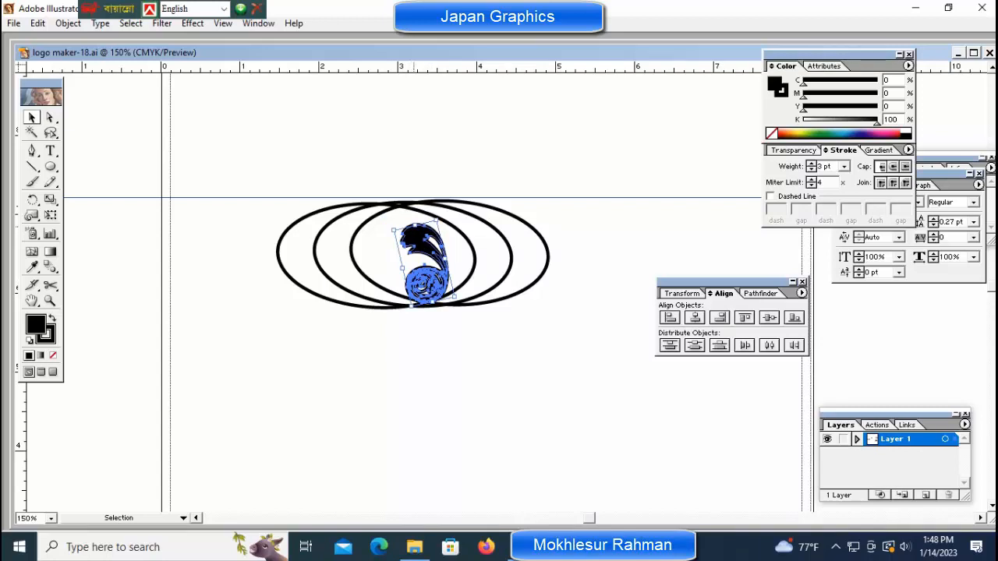
{"action": "left_click_drag", "start_coordinate": [415, 225], "coordinate": [413, 217]}
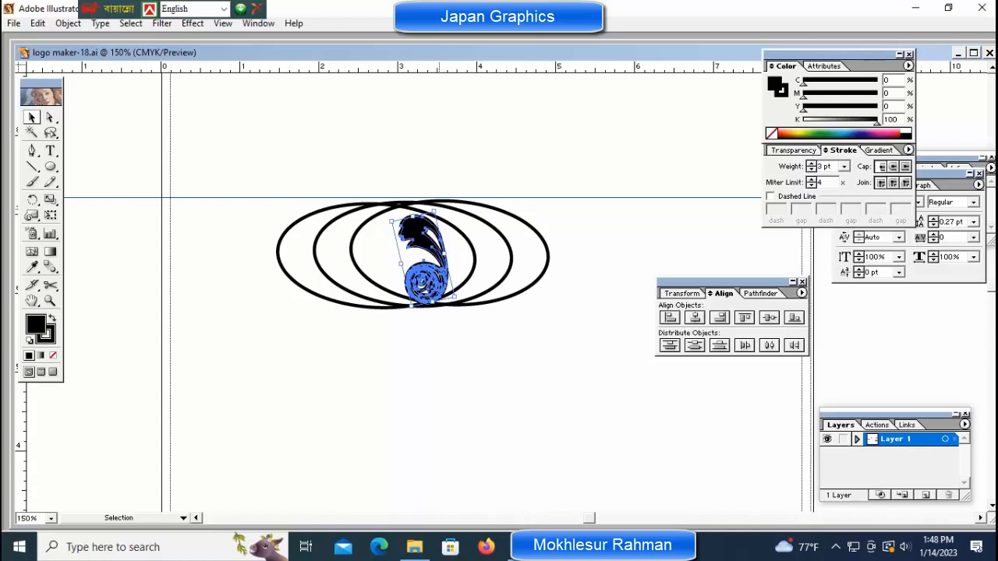
{"action": "left_click_drag", "start_coordinate": [454, 296], "coordinate": [459, 290]}
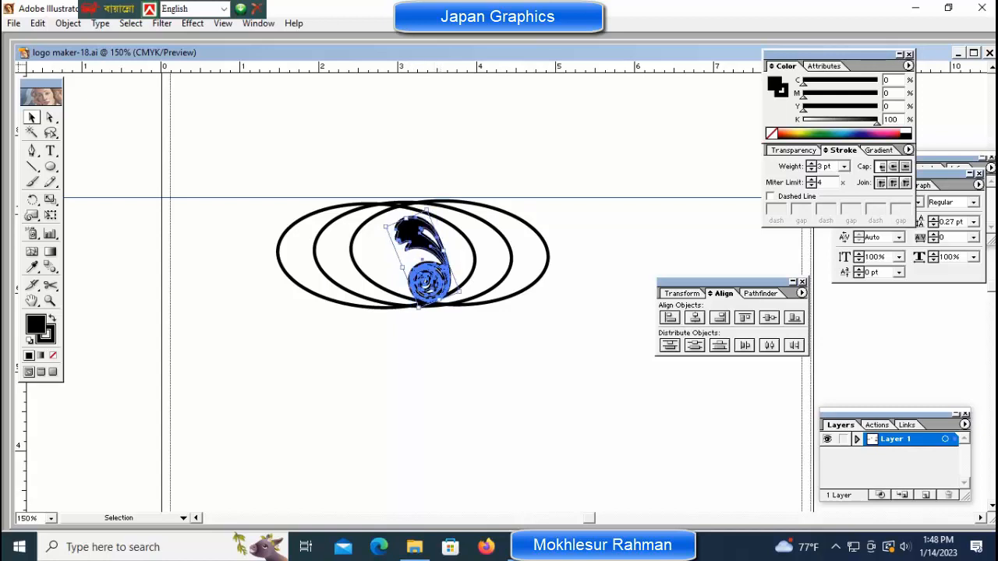
{"action": "key", "text": "ctrl+shift+a"}
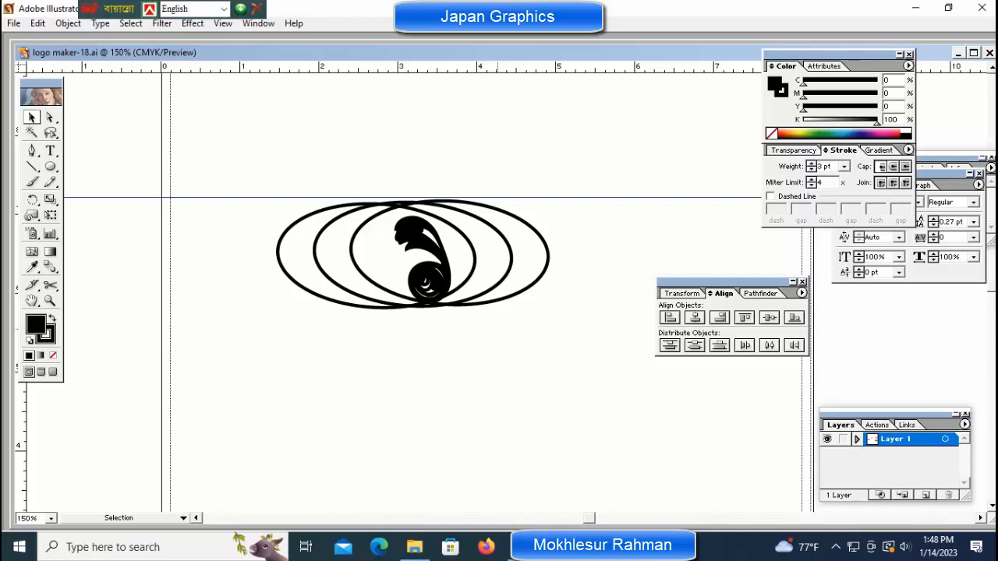
Step: Lengthen the ornament slightly and shift it down so its spiral covers the lower crossing of the ellipses
{"action": "key", "text": "z"}
{"action": "left_click", "coordinate": [243, 224]}
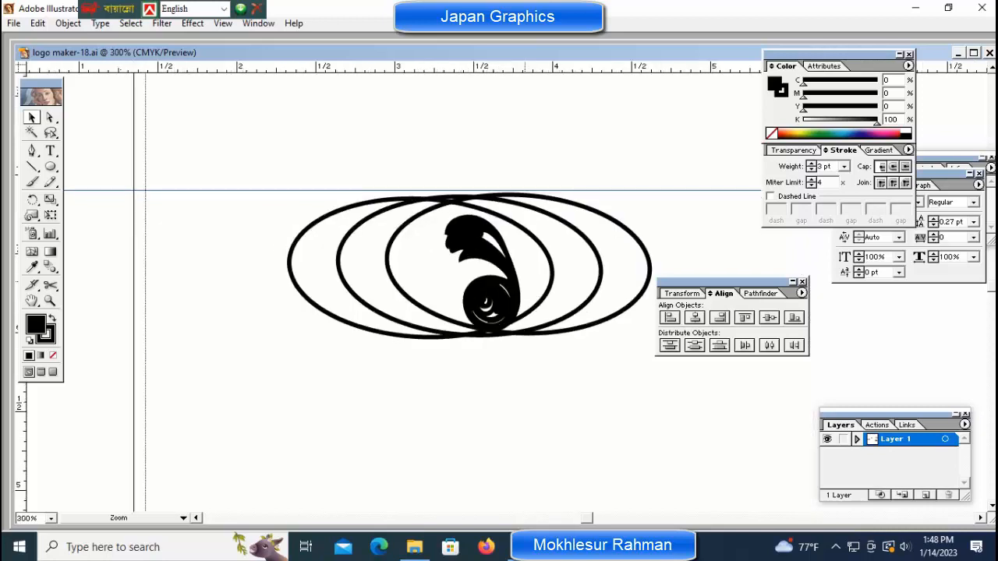
{"action": "left_click", "coordinate": [562, 286]}
{"action": "key", "text": "v"}
{"action": "left_click", "coordinate": [456, 308]}
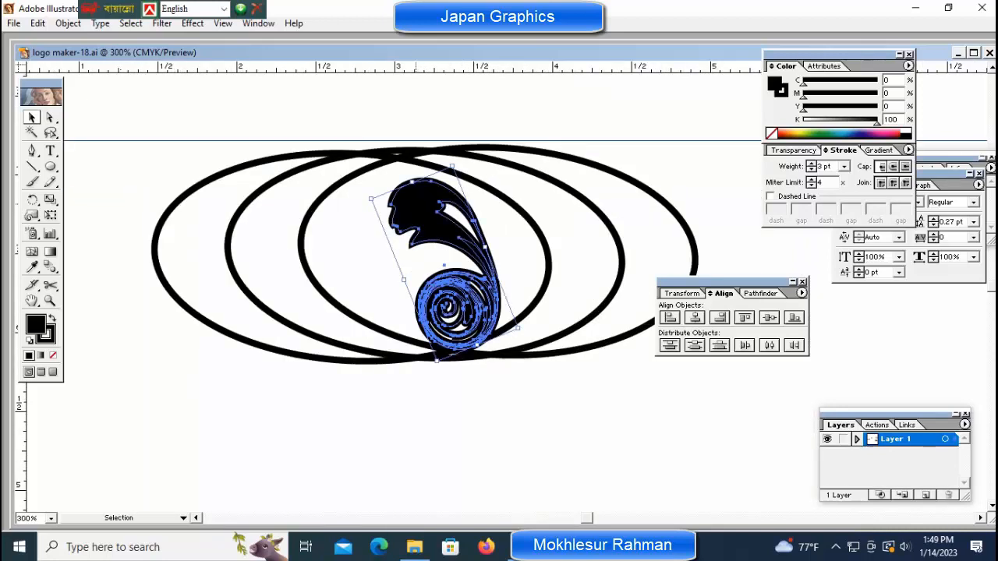
{"action": "left_click_drag", "start_coordinate": [412, 182], "coordinate": [409, 177]}
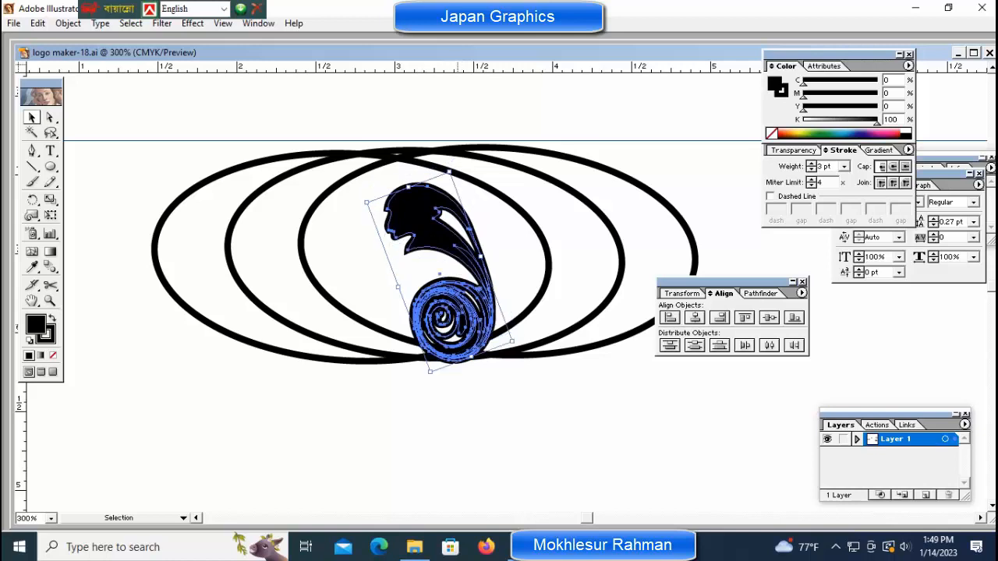
{"action": "key", "text": "ctrl+shift+a"}
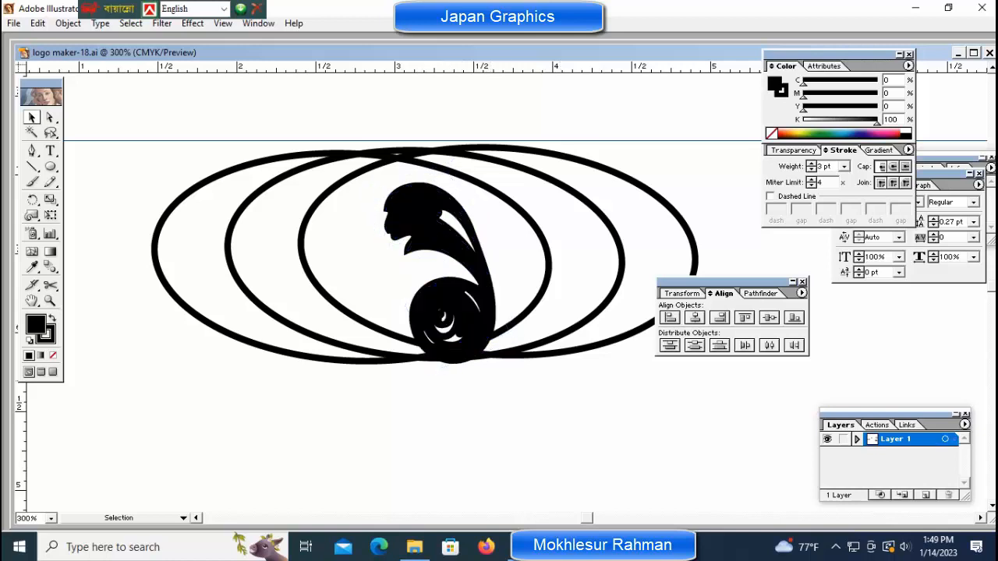
Step: Nudge the ornament five increments downward over the ellipses' lower edge
{"action": "left_click", "coordinate": [439, 237]}
{"action": "key", "text": "Down"}
{"action": "key", "text": "Down"}
{"action": "key", "text": "Down"}
{"action": "key", "text": "Down"}
{"action": "key", "text": "Down"}
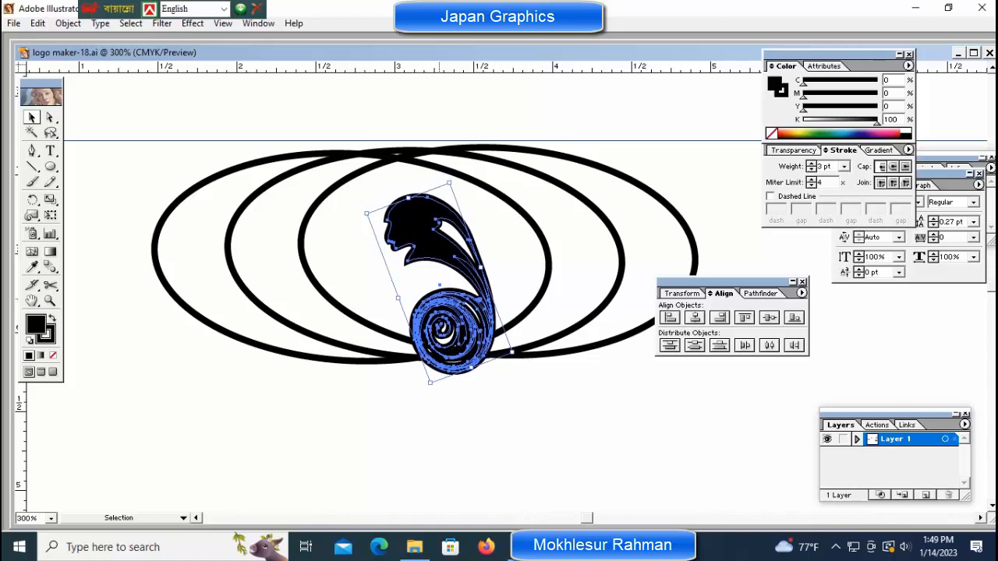
Step: Rotate the ornament clockwise until nearly upright and nudge it slightly right and up
{"action": "left_click_drag", "start_coordinate": [458, 178], "coordinate": [484, 186]}
{"action": "left_click", "coordinate": [503, 424]}
{"action": "left_click", "coordinate": [448, 350]}
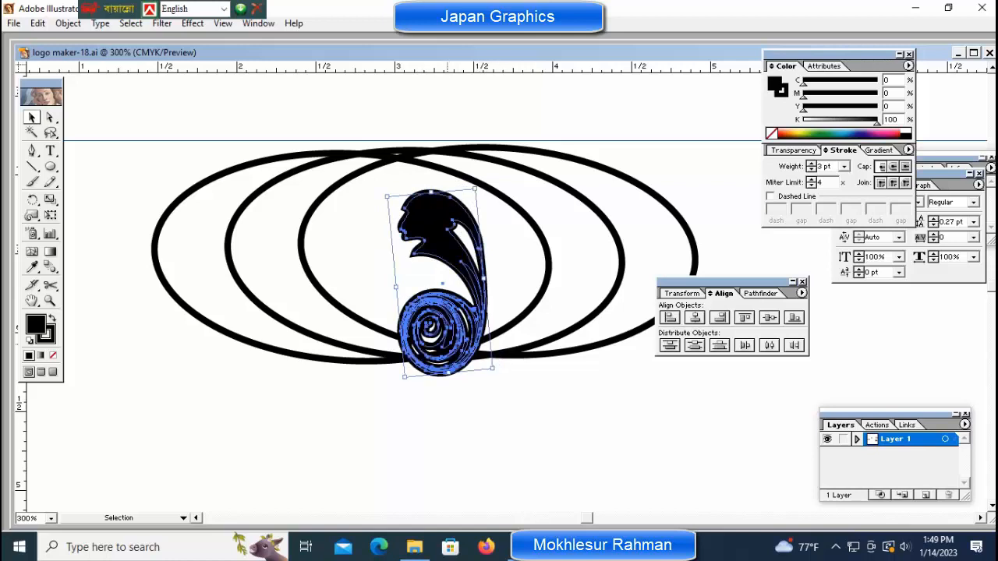
{"action": "key", "text": "Right"}
{"action": "key", "text": "Right"}
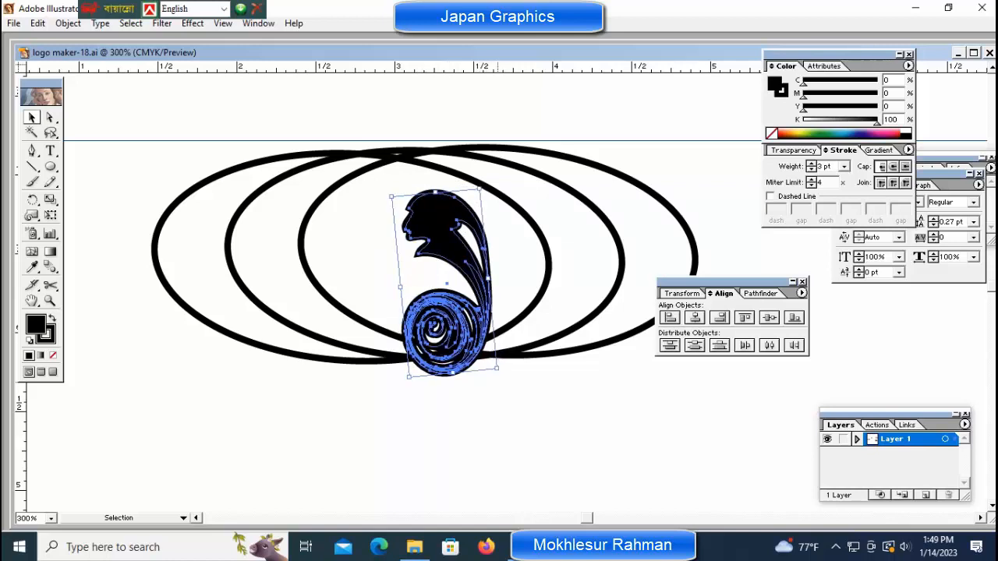
{"action": "key", "text": "Left"}
{"action": "key", "text": "Up"}
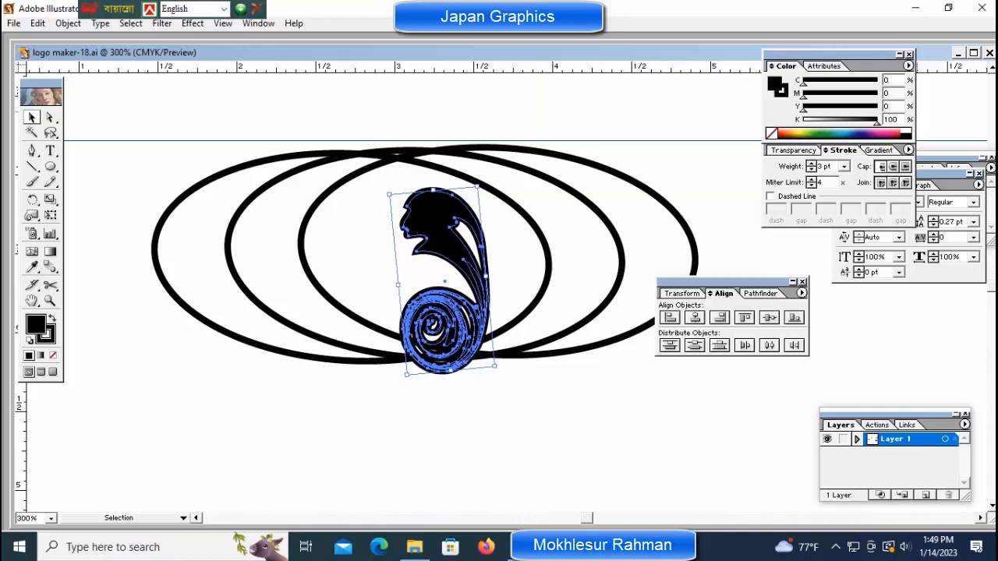
Step: Fill the ornament with light blue, C 83.92, M 0, Y 1.57, K 0
{"action": "left_click", "coordinate": [839, 133]}
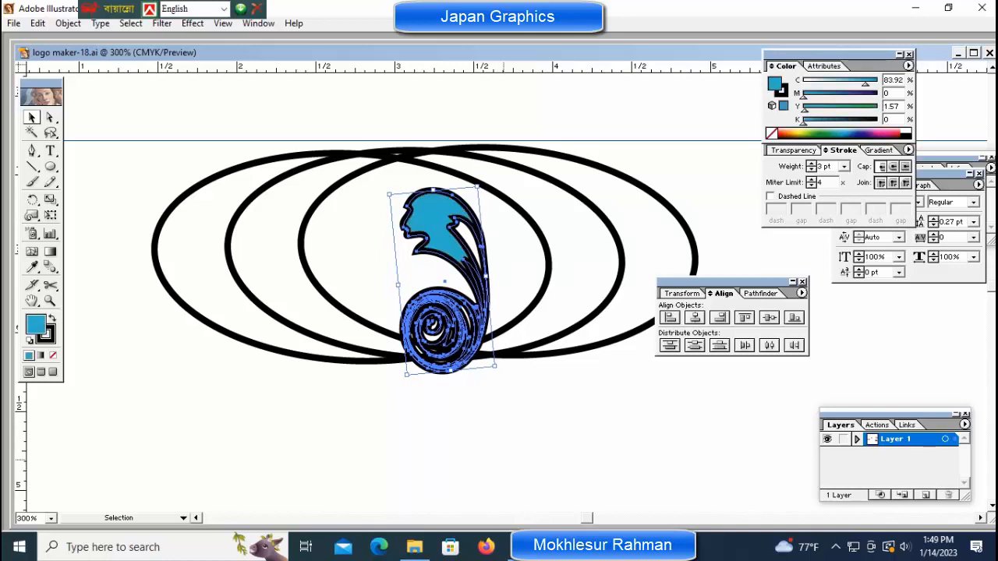
{"action": "key", "text": "ctrl+shift+a"}
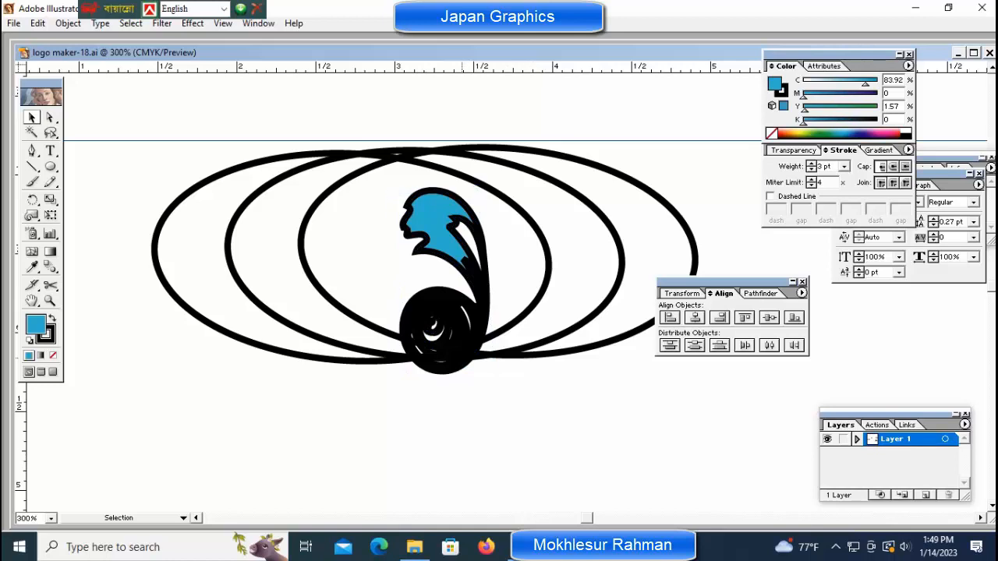
Step: Try yellow and light blue outlines on the ornament and settle on purple, C 70.2, M 69.8, Y 0, K 0
{"action": "left_click", "coordinate": [461, 324]}
{"action": "left_click", "coordinate": [46, 335]}
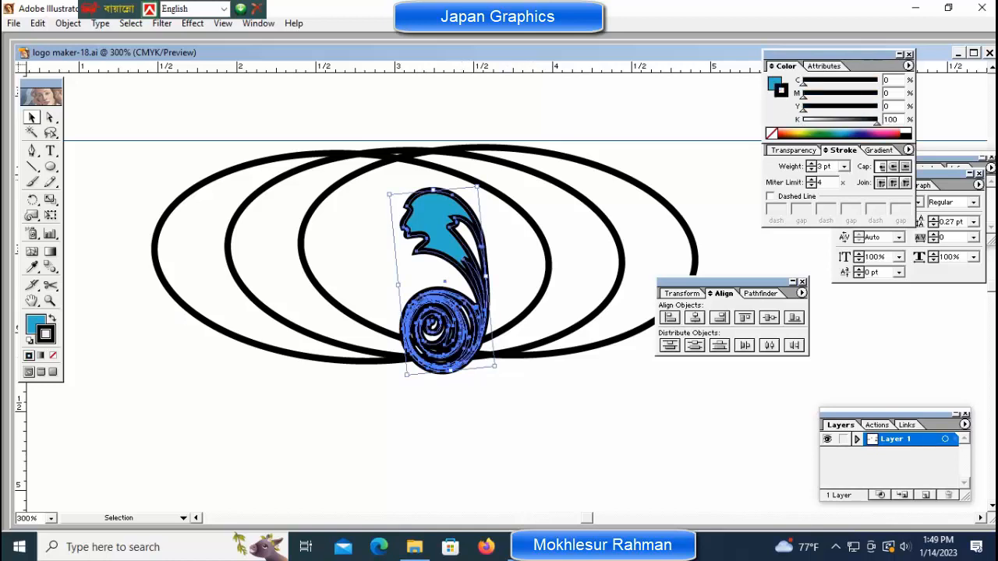
{"action": "left_click", "coordinate": [801, 134]}
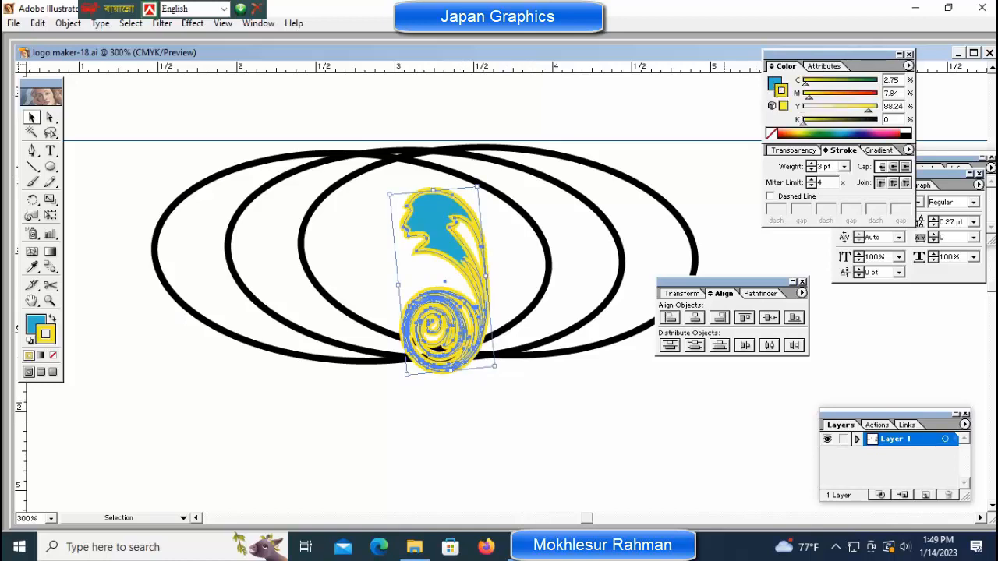
{"action": "left_click", "coordinate": [622, 109]}
{"action": "left_click", "coordinate": [448, 303]}
{"action": "left_click", "coordinate": [839, 133]}
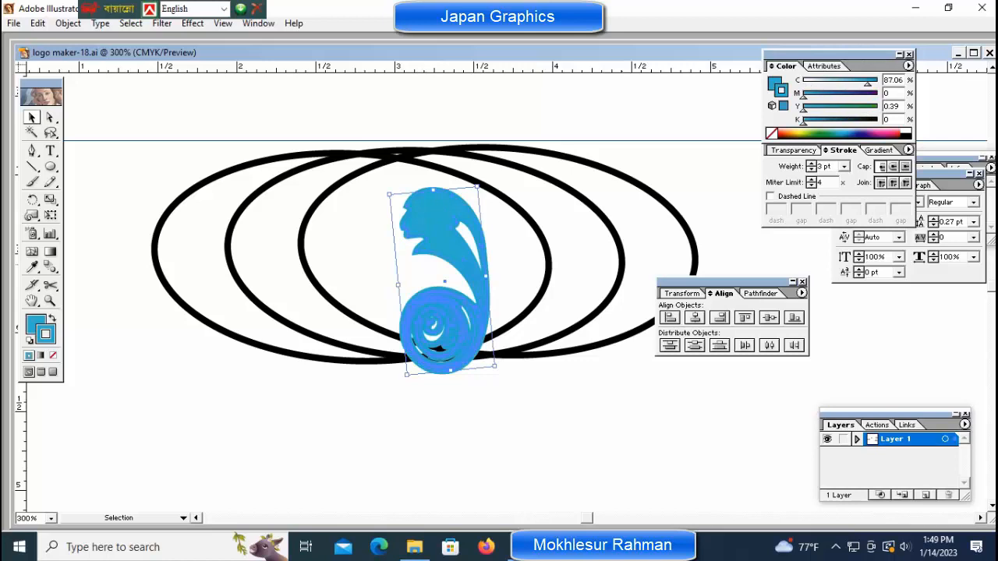
{"action": "left_click", "coordinate": [859, 133]}
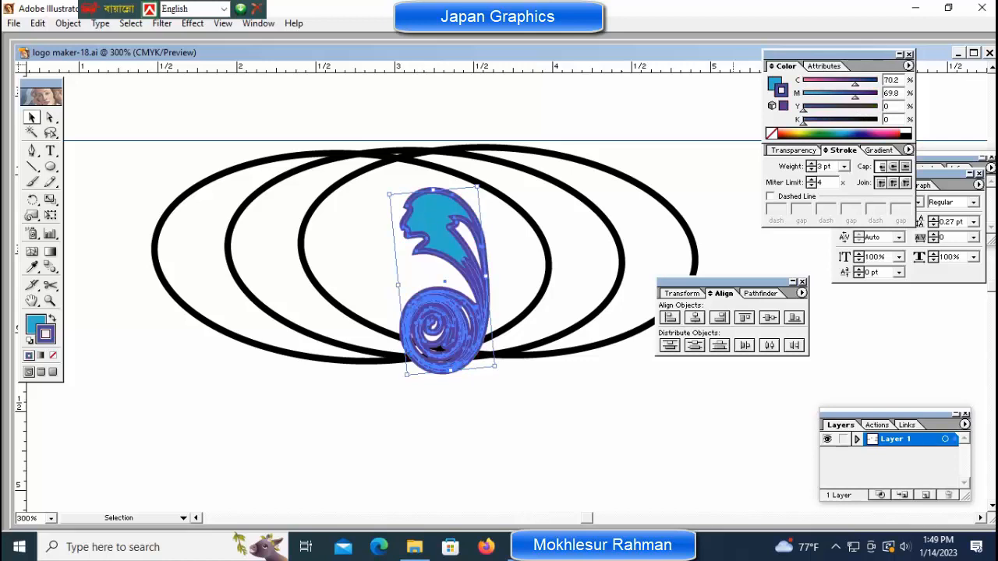
{"action": "left_click", "coordinate": [616, 116]}
Step: Stretch the ornament slightly upward within the ellipses, keeping its spiral end in place
{"action": "key", "text": "ctrl+minus"}
{"action": "key", "text": "ctrl+minus"}
{"action": "key", "text": "ctrl+minus"}
{"action": "key", "text": "ctrl+minus"}
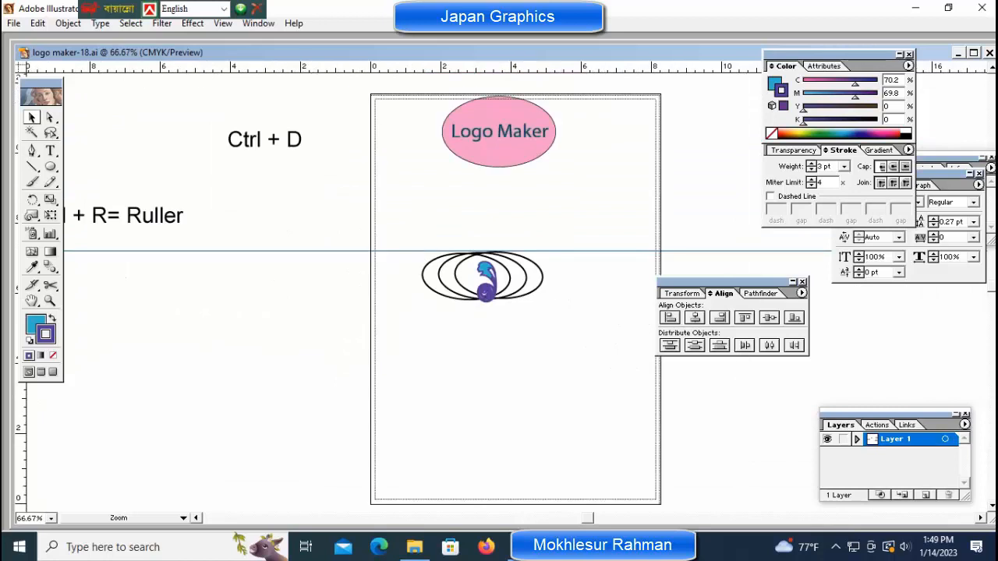
{"action": "left_click", "coordinate": [512, 276], "text": "ctrl"}
{"action": "left_click", "coordinate": [502, 283], "text": "ctrl"}
{"action": "left_click", "coordinate": [457, 297]}
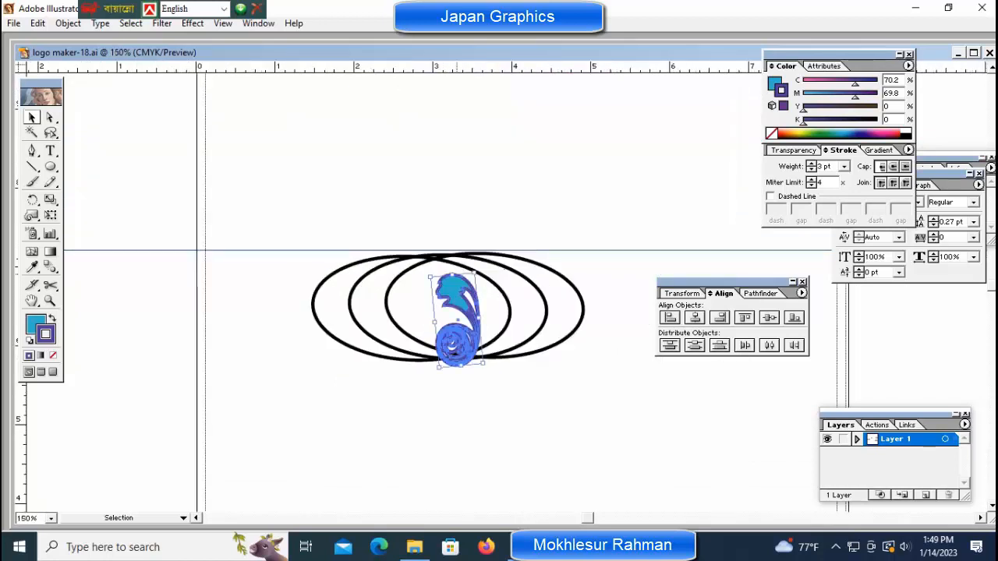
{"action": "left_click_drag", "start_coordinate": [453, 275], "coordinate": [451, 270]}
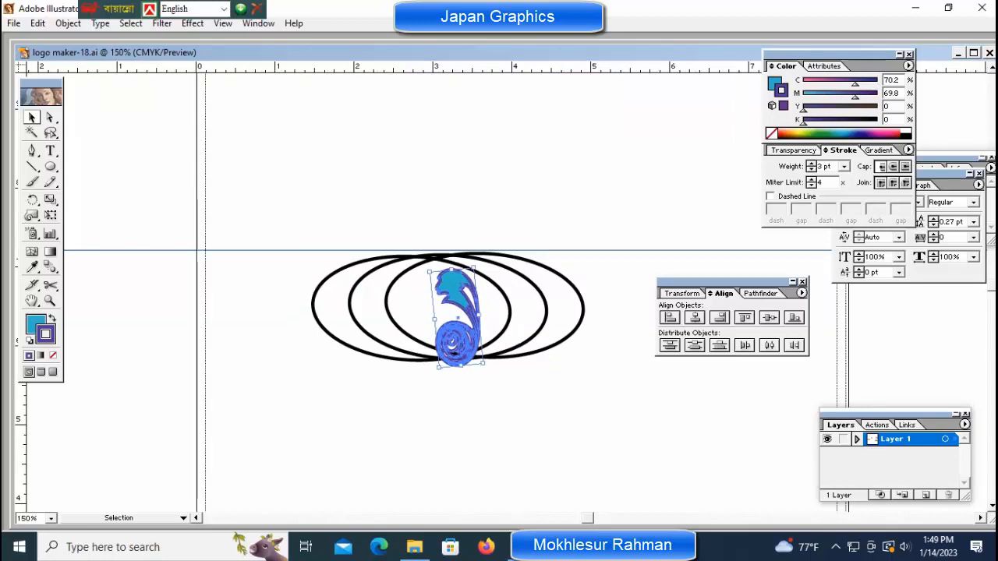
{"action": "left_click", "coordinate": [507, 425]}
Step: Add the black text "Super Max" below the ellipses
{"action": "left_click", "coordinate": [504, 366], "text": "ctrl"}
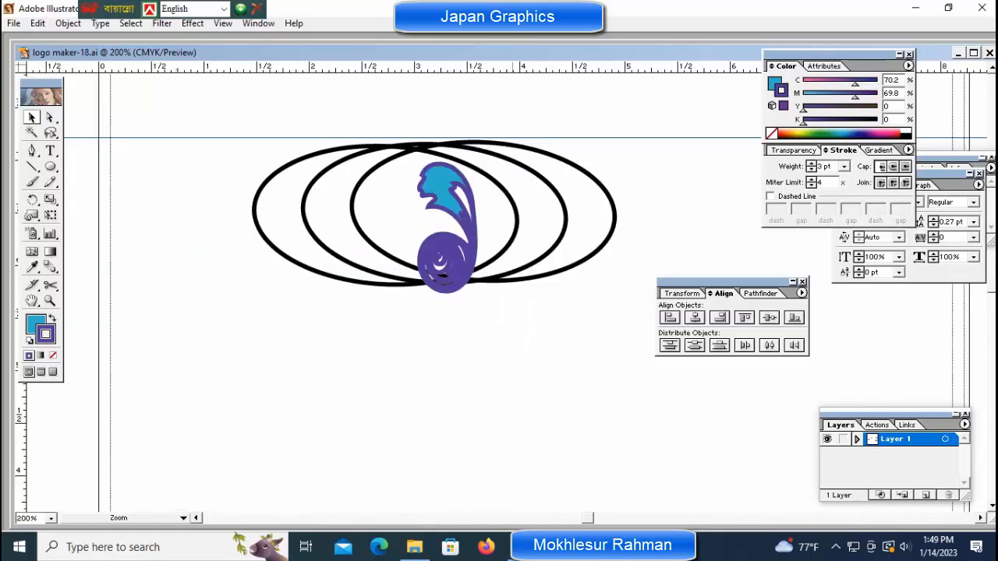
{"action": "key", "text": "t"}
{"action": "left_click", "coordinate": [211, 340]}
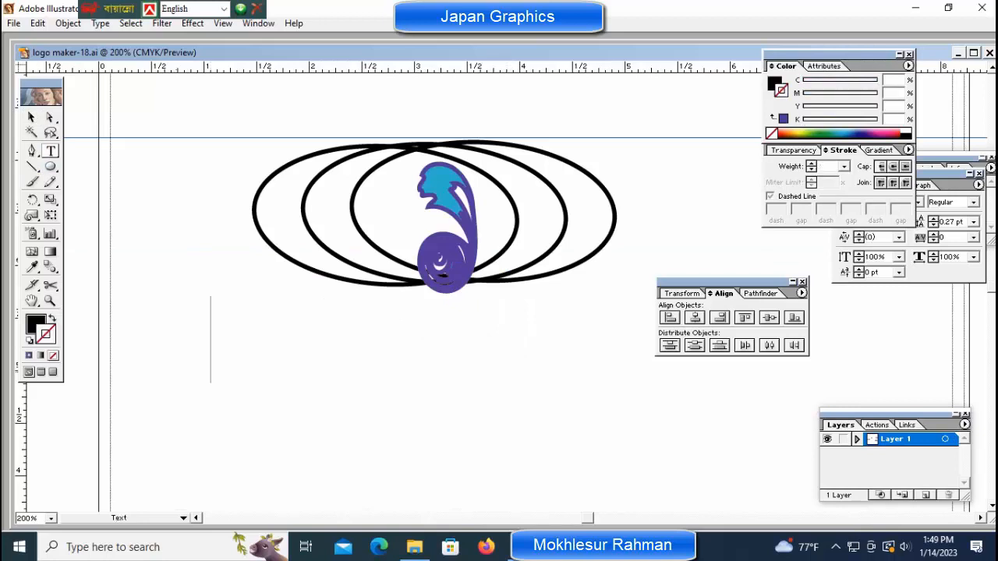
{"action": "type", "text": "Supar"}
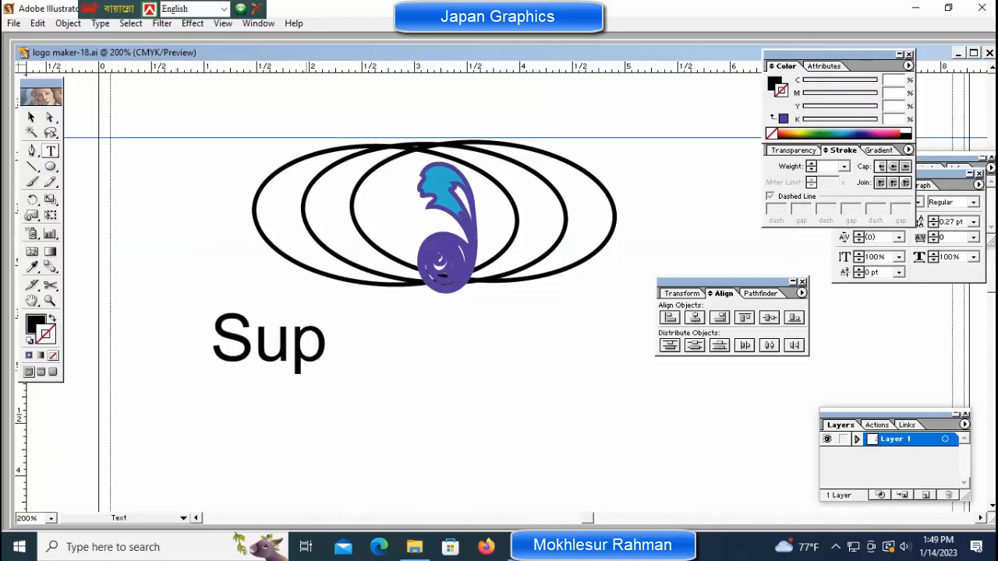
{"action": "key", "text": "BackSpace"}
{"action": "key", "text": "BackSpace"}
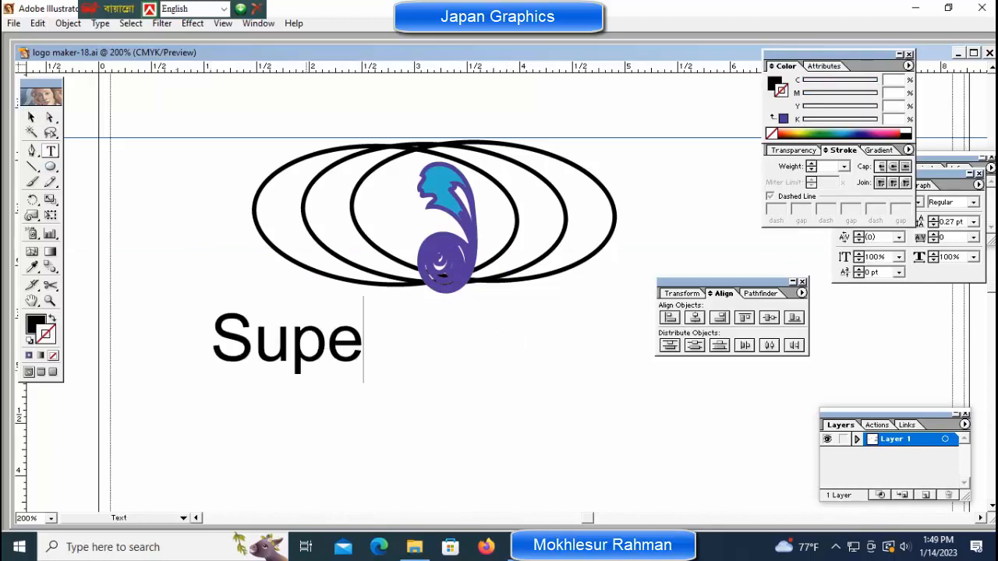
{"action": "type", "text": "r Maxz"}
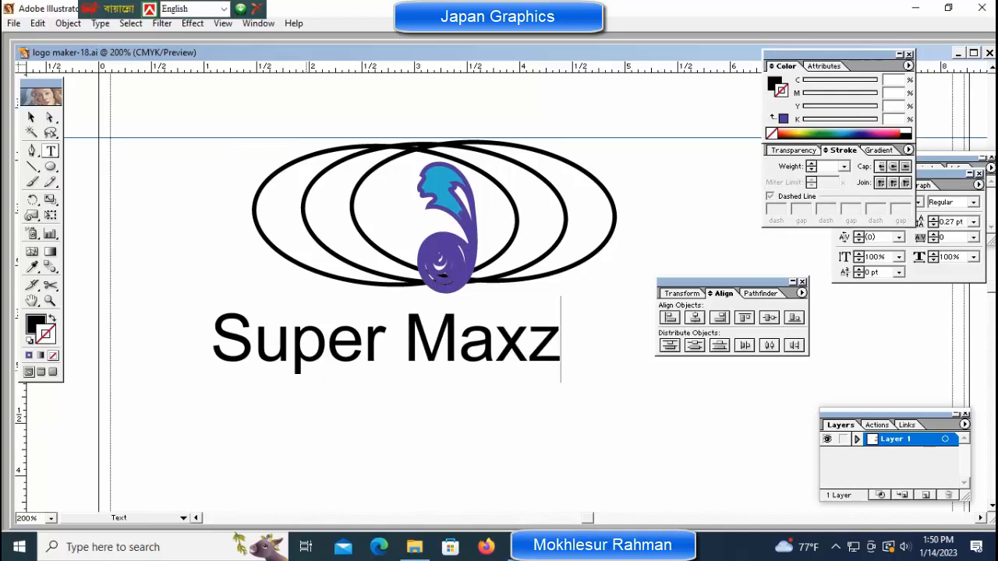
{"action": "key", "text": "BackSpace"}
{"action": "key", "text": "BackSpace"}
{"action": "type", "text": "x"}
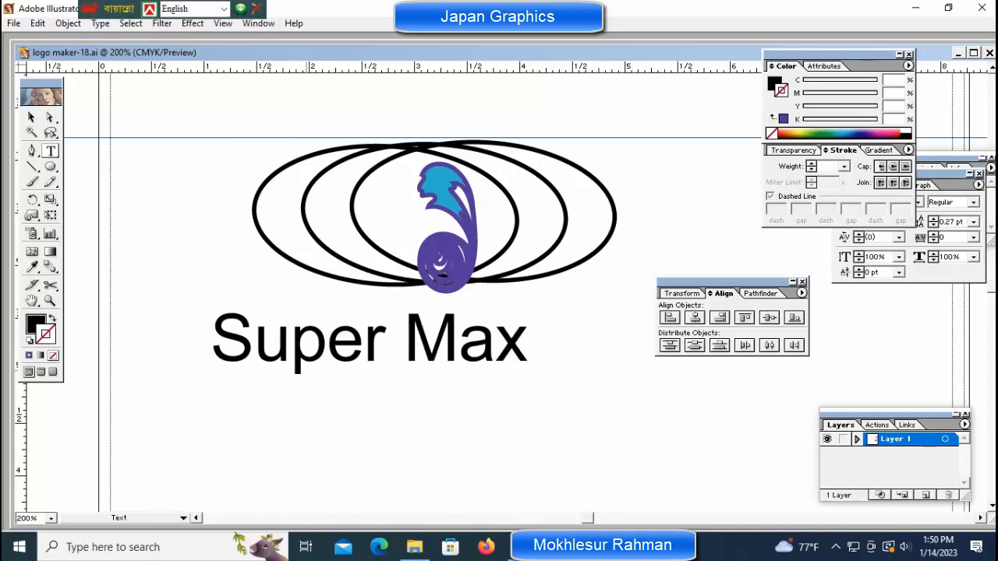
Step: Center the "Super Max" text under the ellipses and scale it down so it sits just beneath the ornament
{"action": "key", "text": "ctrl+minus"}
{"action": "key", "text": "ctrl+minus"}
{"action": "key", "text": "ctrl+minus"}
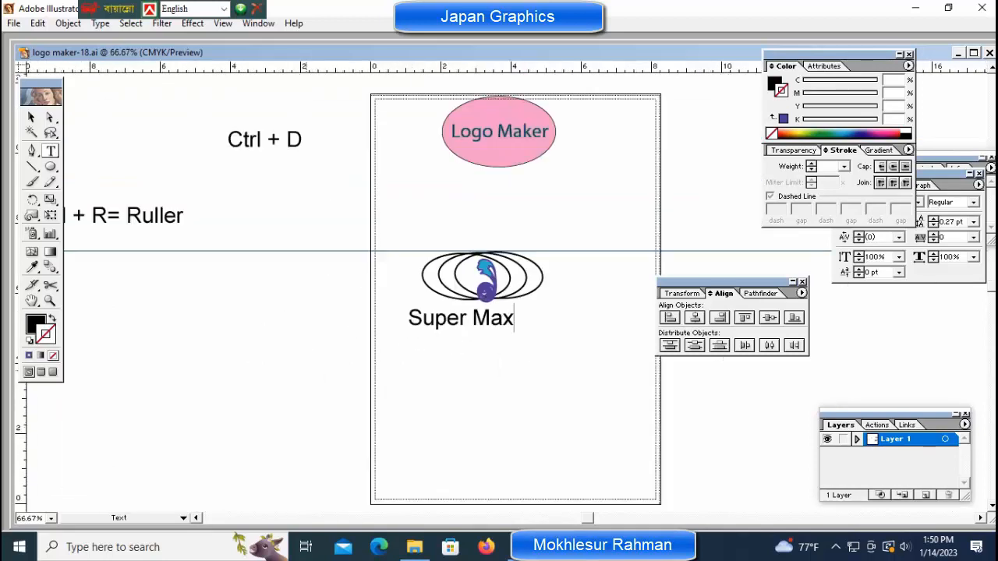
{"action": "key", "text": "ctrl+plus"}
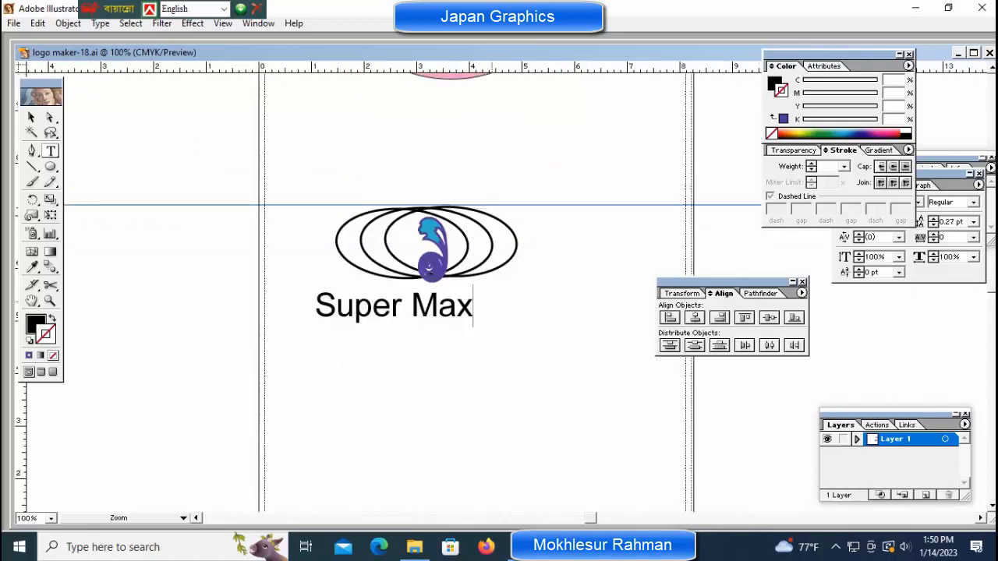
{"action": "key", "text": "ctrl+plus"}
{"action": "left_click_drag", "start_coordinate": [424, 302], "coordinate": [482, 305]}
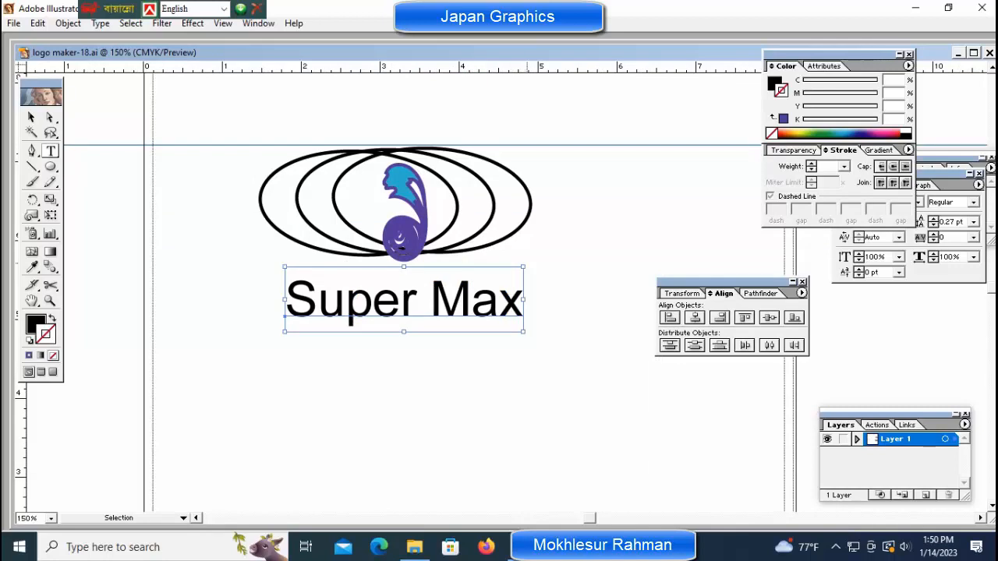
{"action": "left_click_drag", "start_coordinate": [529, 336], "coordinate": [469, 279]}
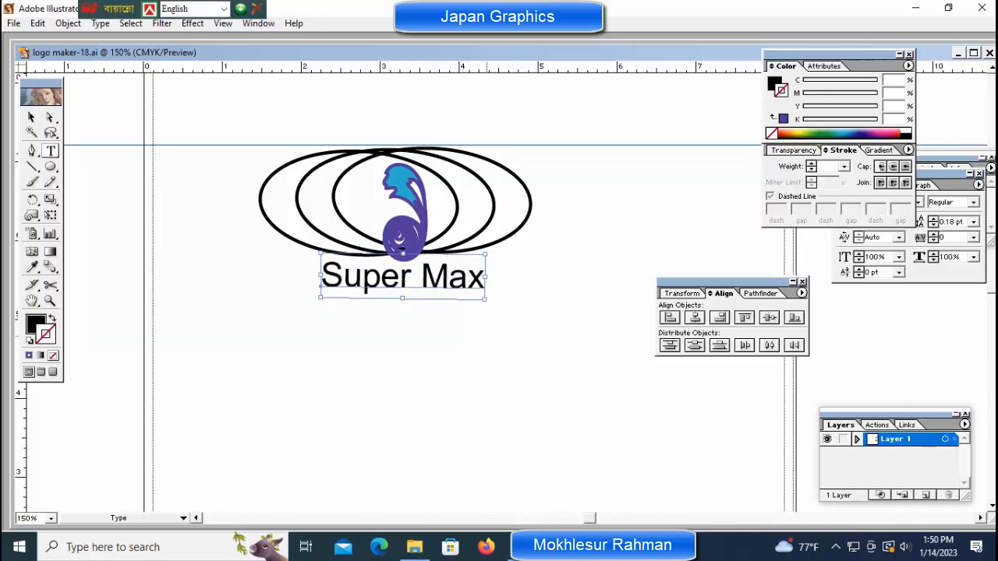
Step: Unlock the guides and delete the horizontal guide running across the top of the ellipses
{"action": "left_click", "coordinate": [499, 334]}
{"action": "key", "text": "ctrl+minus"}
{"action": "key", "text": "ctrl+minus"}
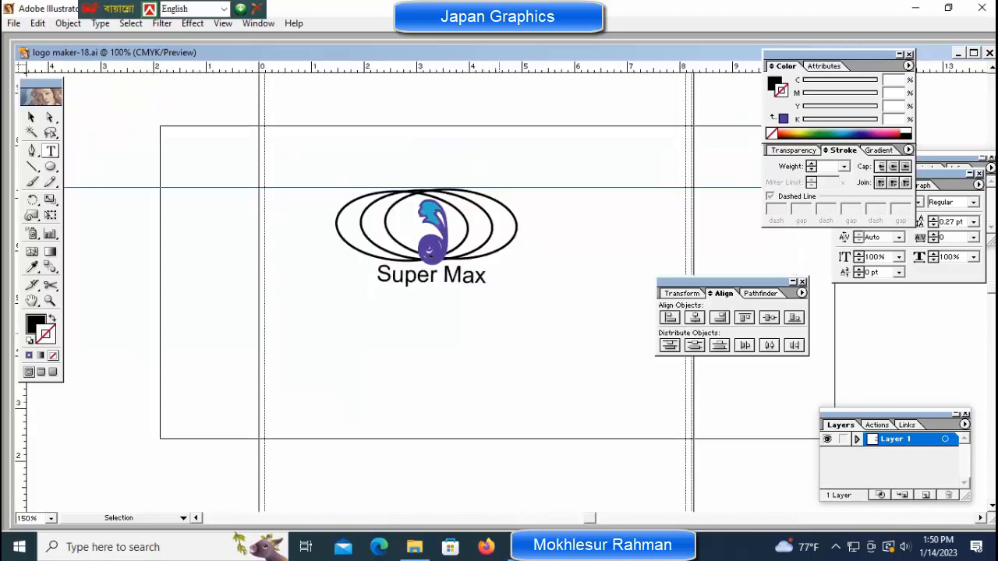
{"action": "right_click", "coordinate": [287, 195]}
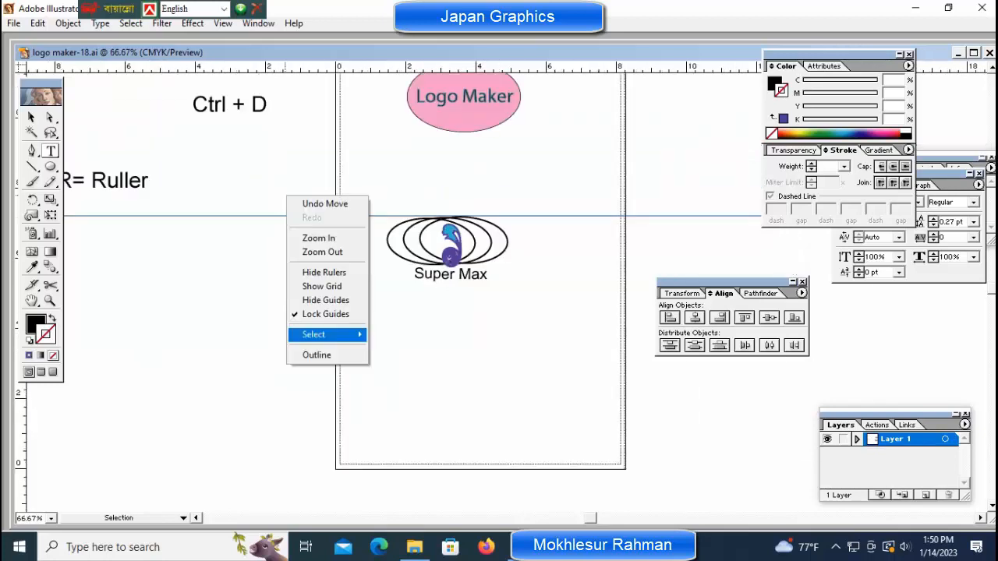
{"action": "left_click", "coordinate": [312, 313]}
{"action": "left_click_drag", "start_coordinate": [296, 175], "coordinate": [330, 260]}
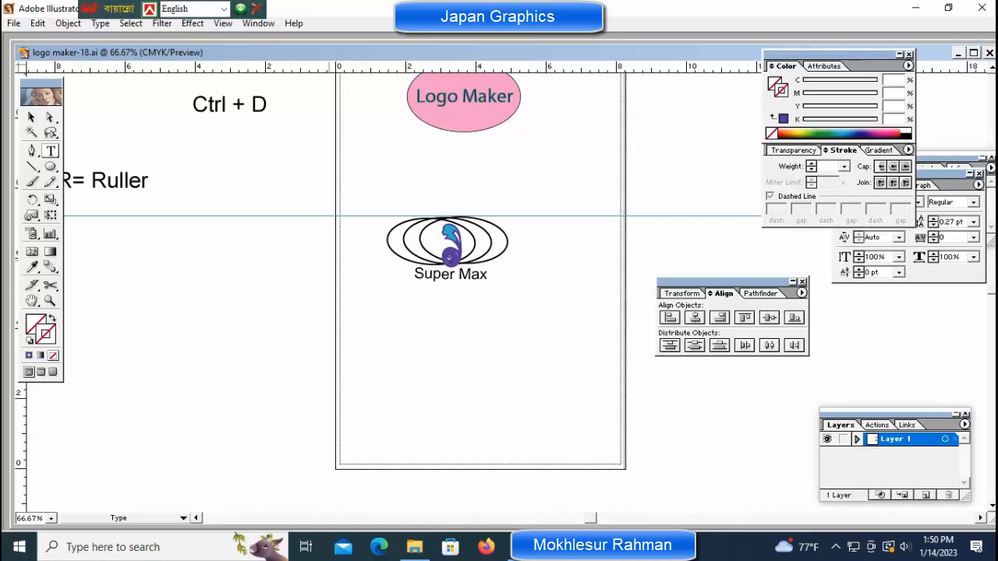
{"action": "key", "text": "Delete"}
Step: Nudge the "Super Max" text slightly down from the ornament and deselect it
{"action": "left_click", "coordinate": [492, 250], "text": "ctrl"}
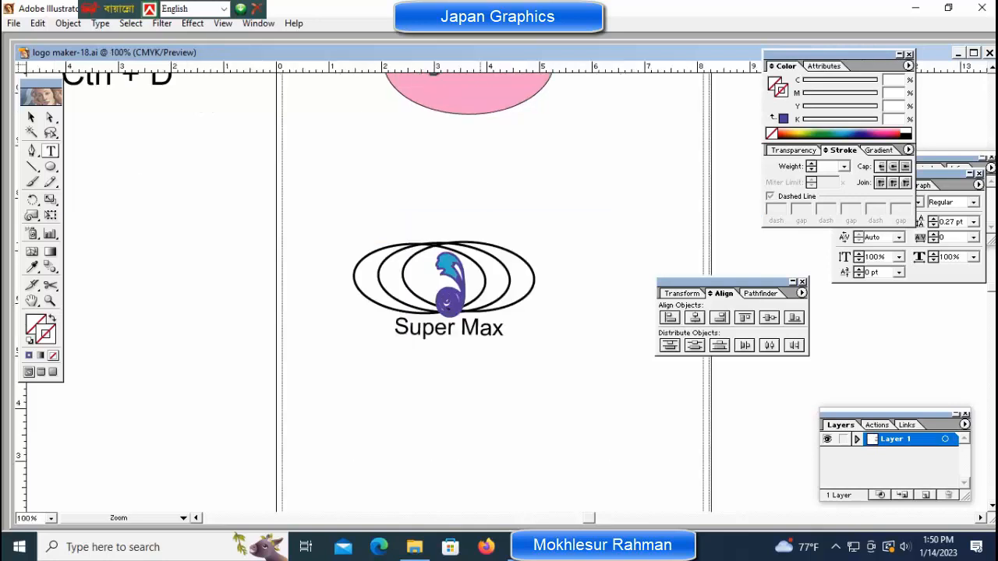
{"action": "left_click_drag", "start_coordinate": [260, 178], "coordinate": [467, 337]}
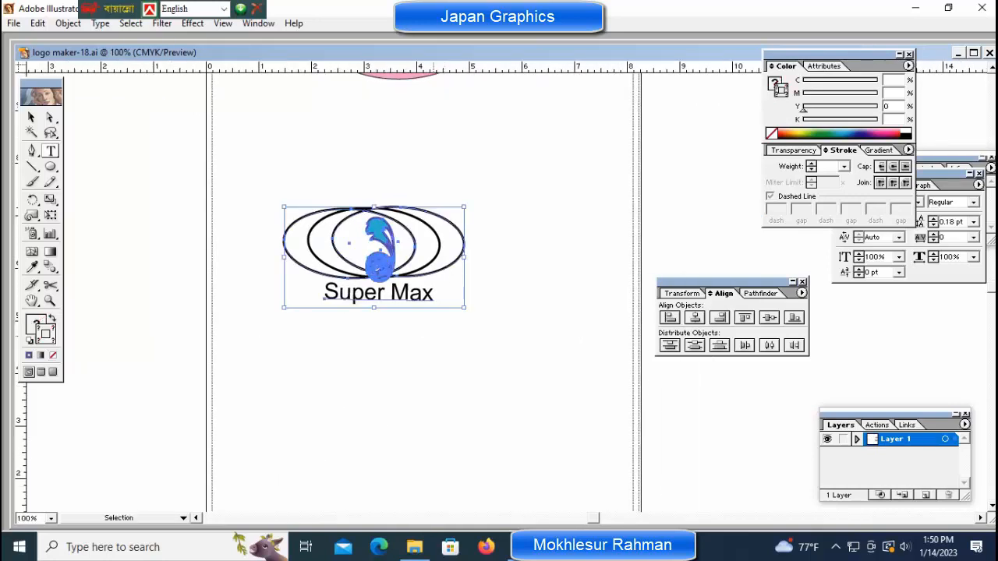
{"action": "left_click", "coordinate": [437, 329], "text": "ctrl"}
{"action": "left_click", "coordinate": [445, 291], "text": "ctrl"}
{"action": "left_click", "coordinate": [416, 299], "text": "ctrl"}
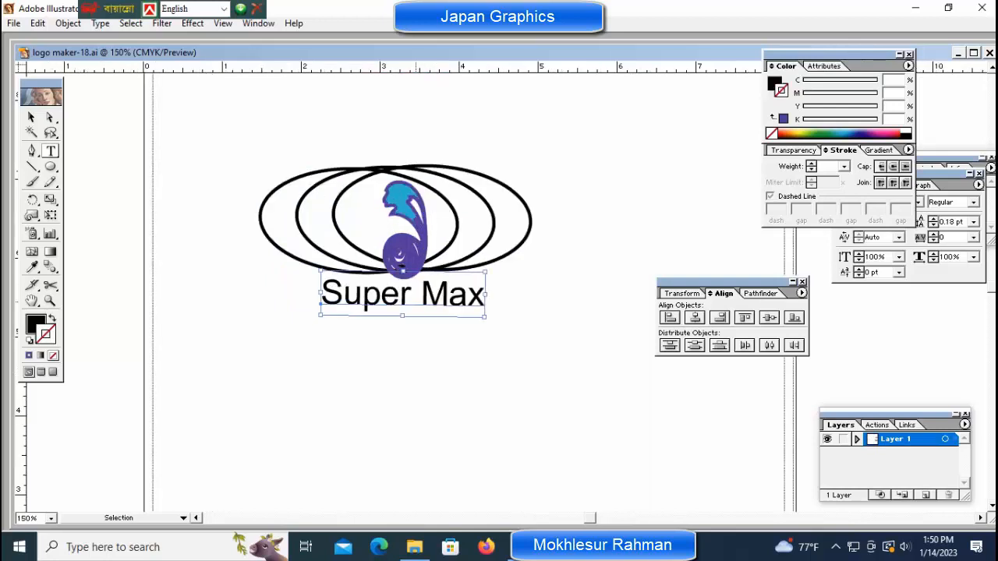
{"action": "key", "text": "Down"}
{"action": "key", "text": "Down"}
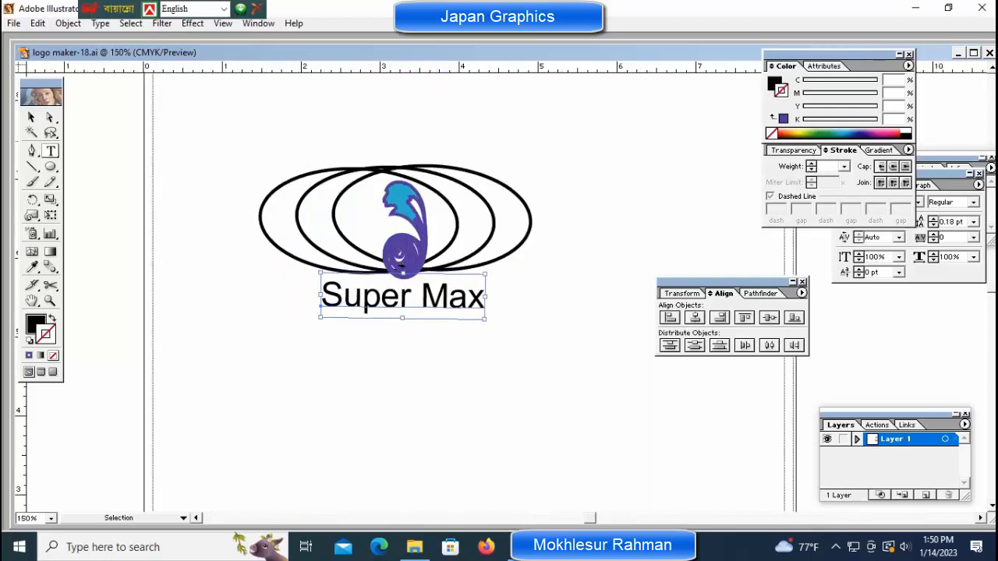
{"action": "key", "text": "ctrl+shift+a"}
Step: Draw a black rounded rectangle just beneath the ornament, covering the "Super Max" text
{"action": "left_click", "coordinate": [51, 166]}
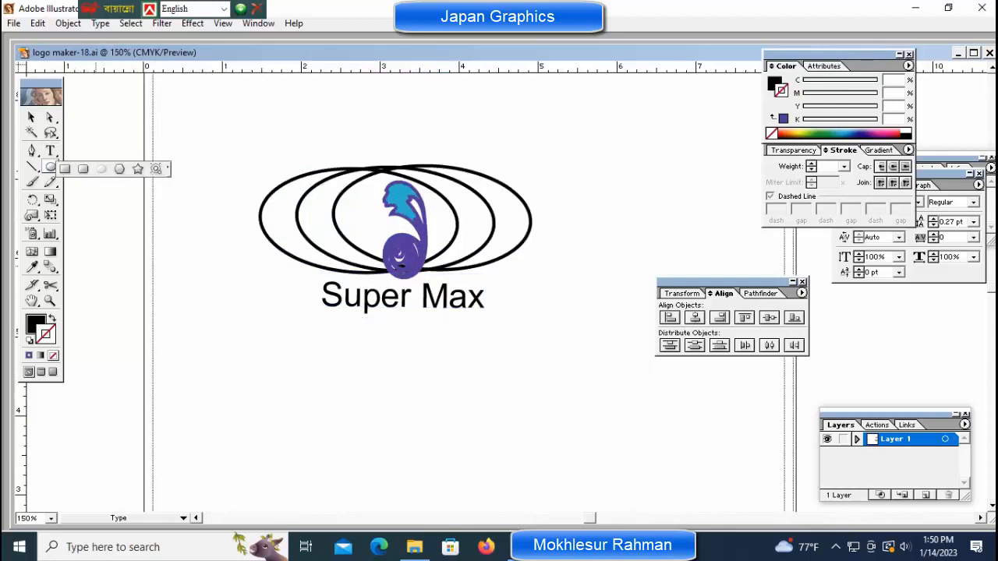
{"action": "left_click_drag", "start_coordinate": [51, 168], "coordinate": [83, 169]}
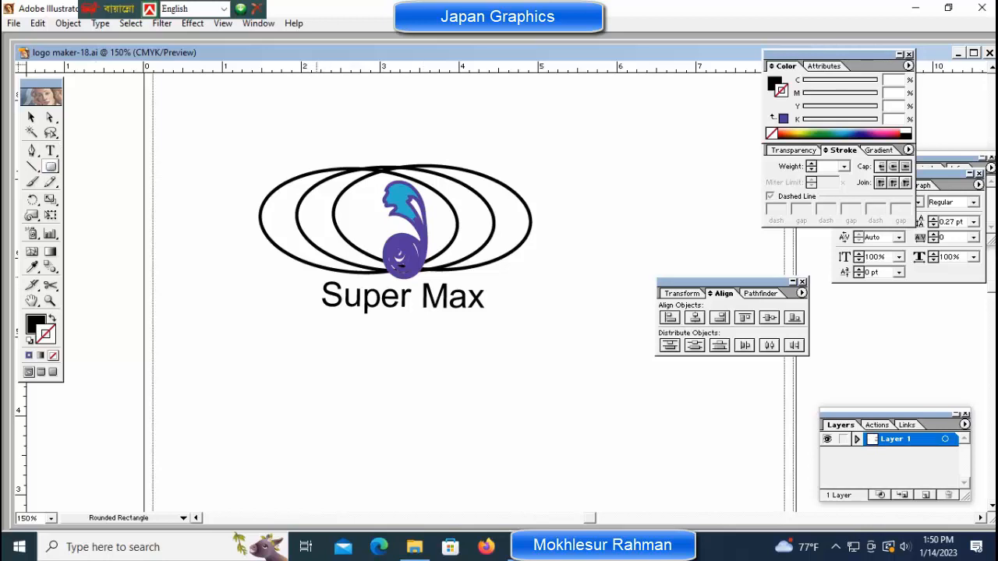
{"action": "left_click_drag", "start_coordinate": [316, 277], "coordinate": [503, 319]}
Step: Bring the "Super Max" text in front of the black rounded rectangle, using outline view to select it
{"action": "key", "text": "ctrl+y"}
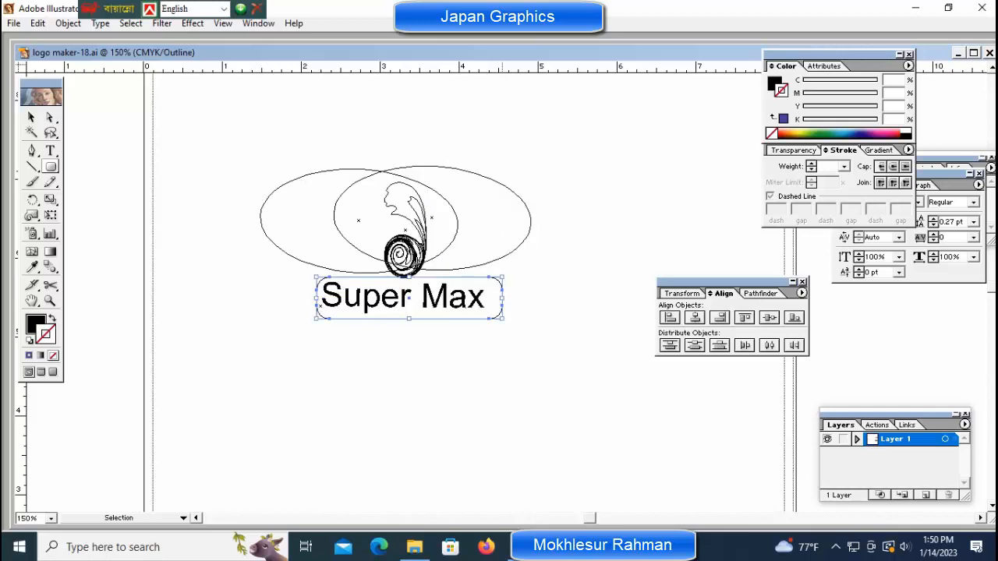
{"action": "left_click", "coordinate": [474, 301], "text": "ctrl"}
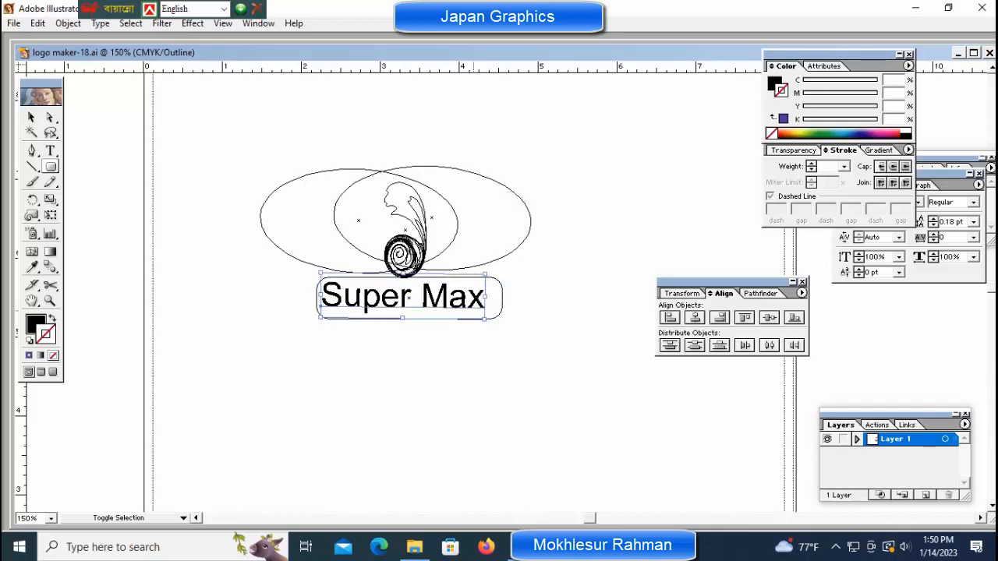
{"action": "key", "text": "ctrl+shift+bracketright"}
{"action": "key", "text": "ctrl"}
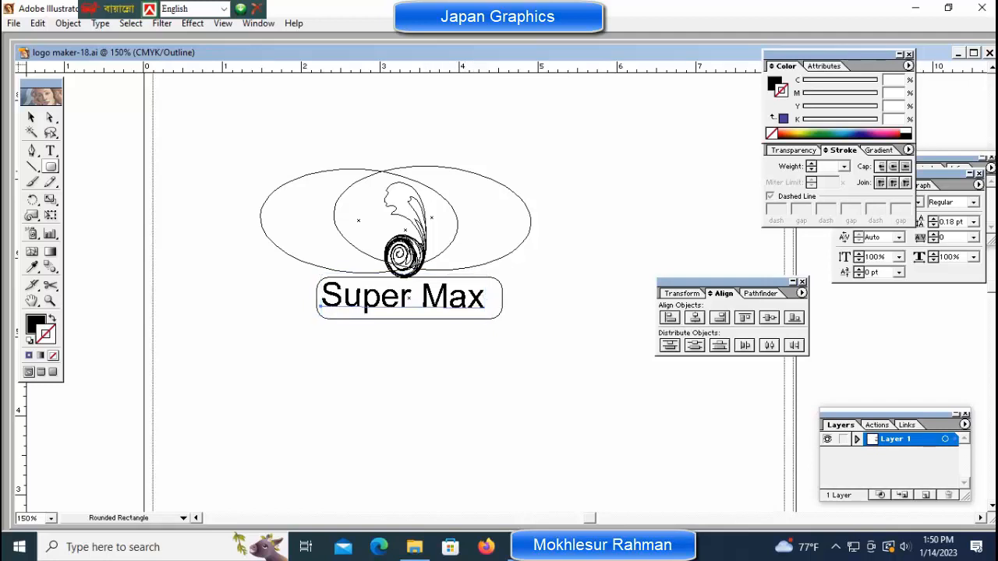
{"action": "key", "text": "ctrl+y"}
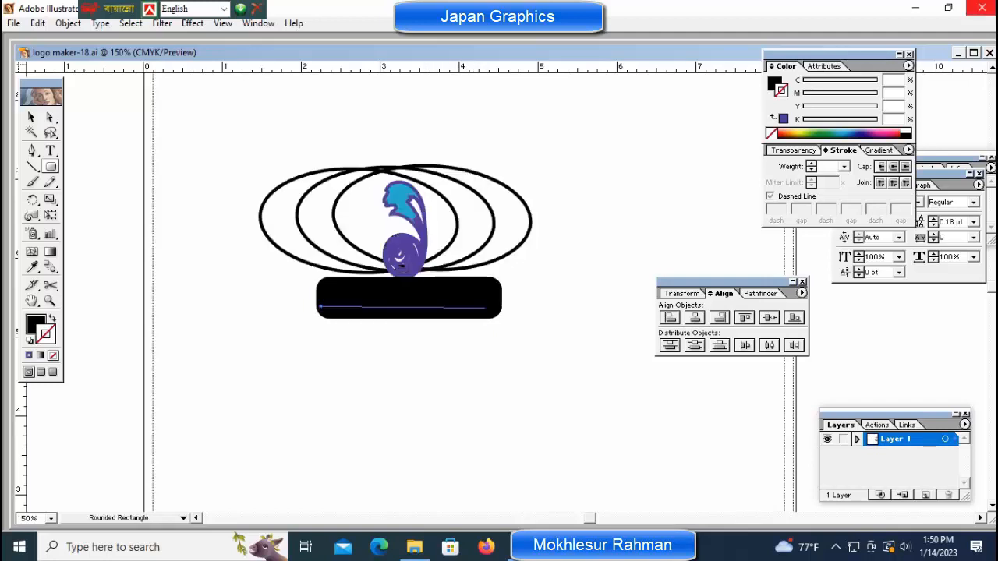
Step: Give the "Super Max" text a white 1 pt stroke and a white fill
{"action": "left_click", "coordinate": [905, 131]}
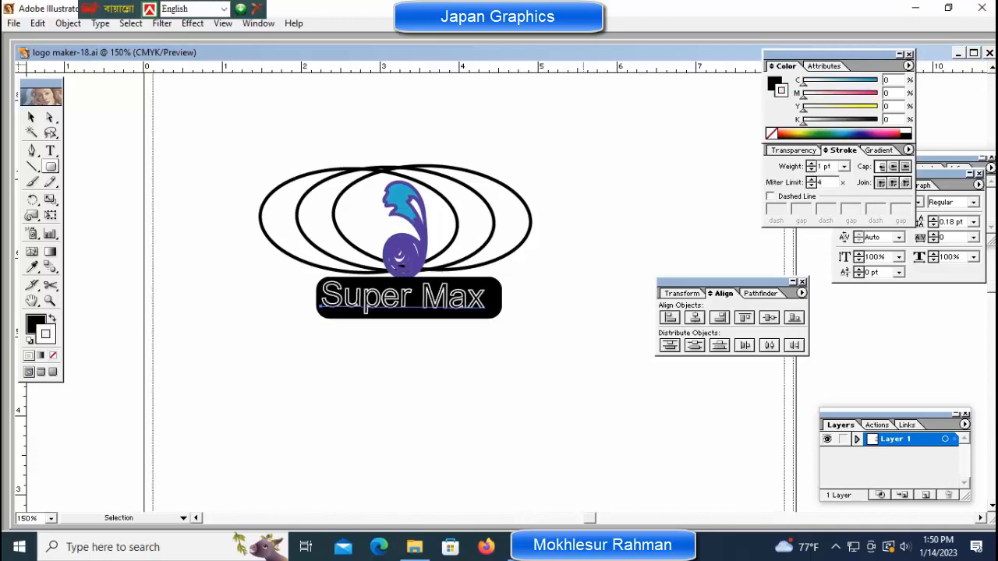
{"action": "left_click", "coordinate": [33, 322]}
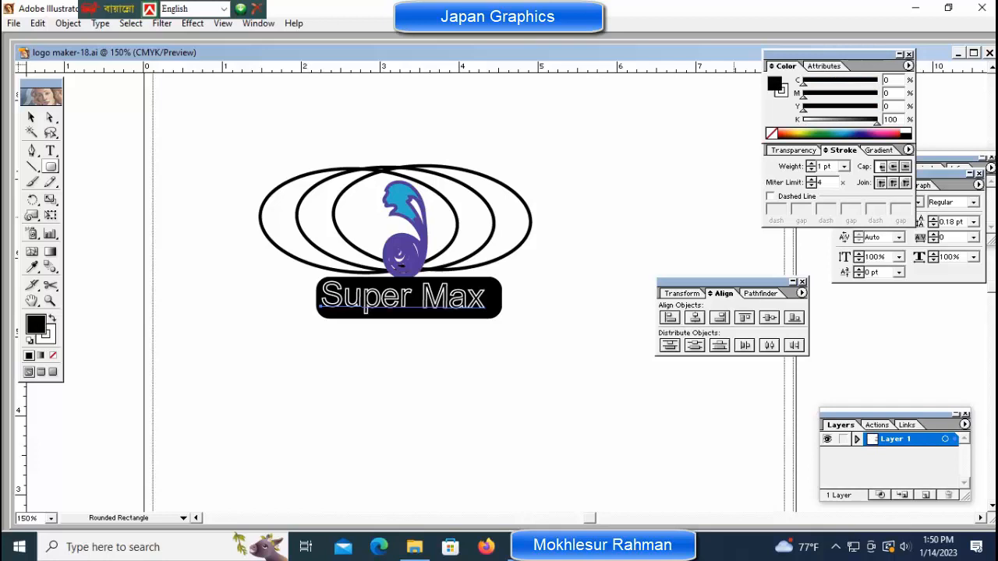
{"action": "left_click", "coordinate": [905, 131]}
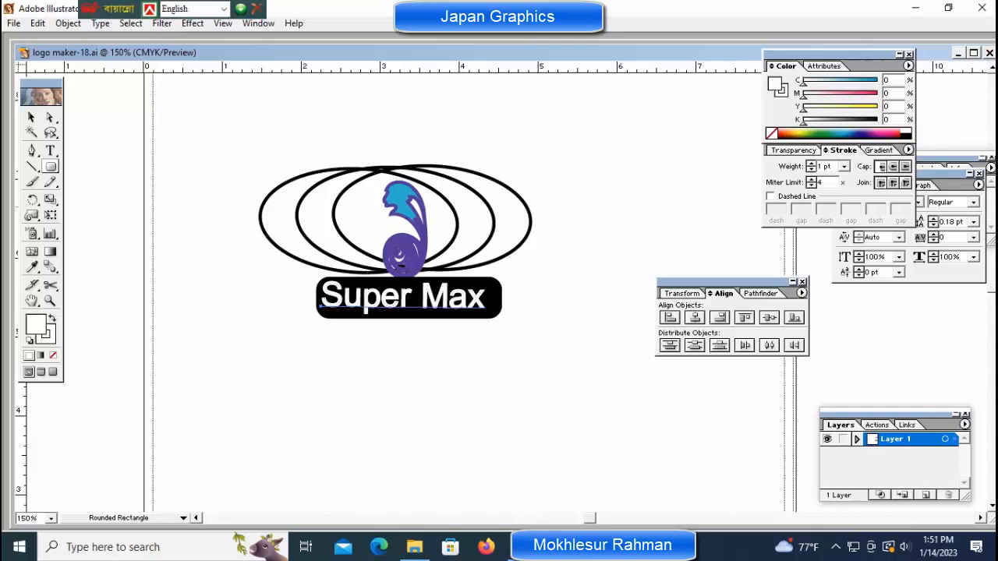
{"action": "left_click", "coordinate": [526, 366], "text": "ctrl"}
Step: Pull in the start of the "Super Max" text and stretch its end so it sits evenly inside the black rectangle
{"action": "left_click", "coordinate": [403, 299], "text": "ctrl"}
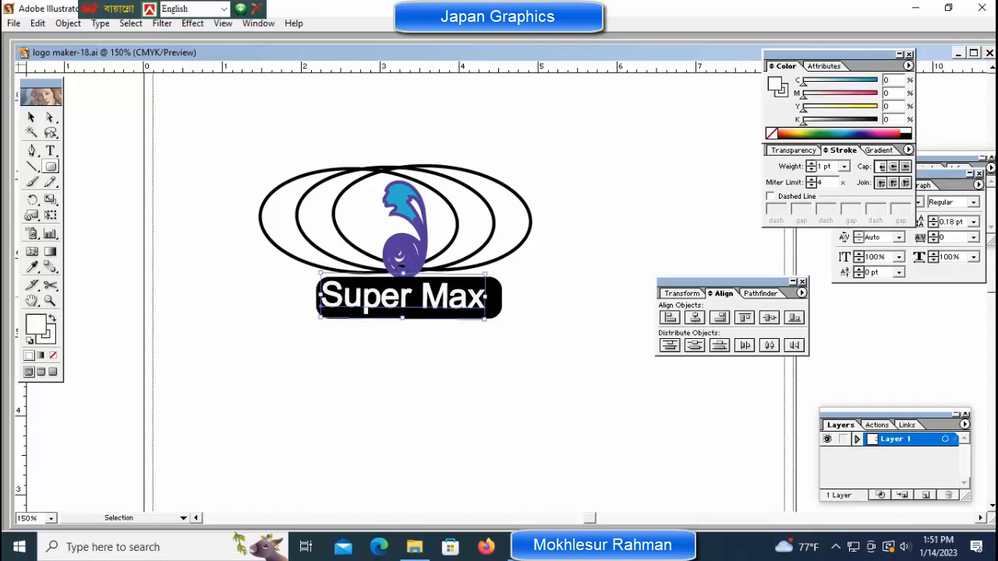
{"action": "left_click_drag", "start_coordinate": [321, 295], "coordinate": [326, 295]}
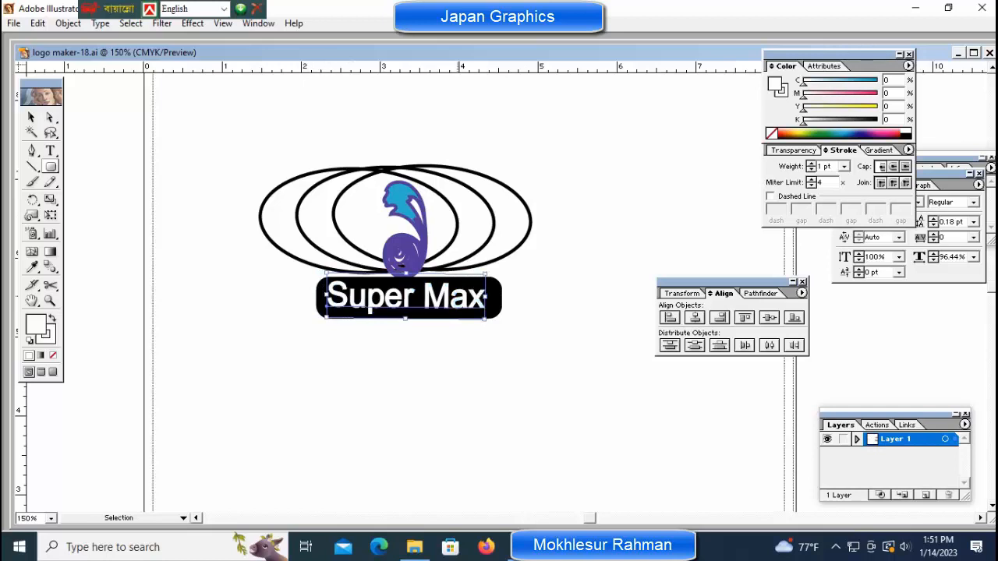
{"action": "left_click_drag", "start_coordinate": [486, 294], "coordinate": [492, 294]}
{"action": "key", "text": "ctrl+shift+a"}
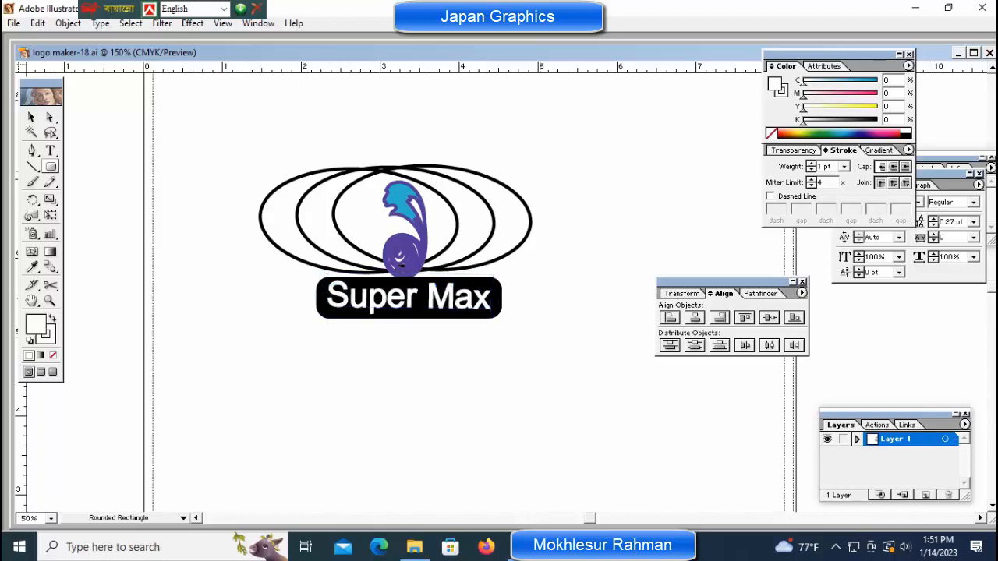
Step: Enlarge the whole logo by about a quarter and move it slightly up on the page
{"action": "key", "text": "ctrl+1"}
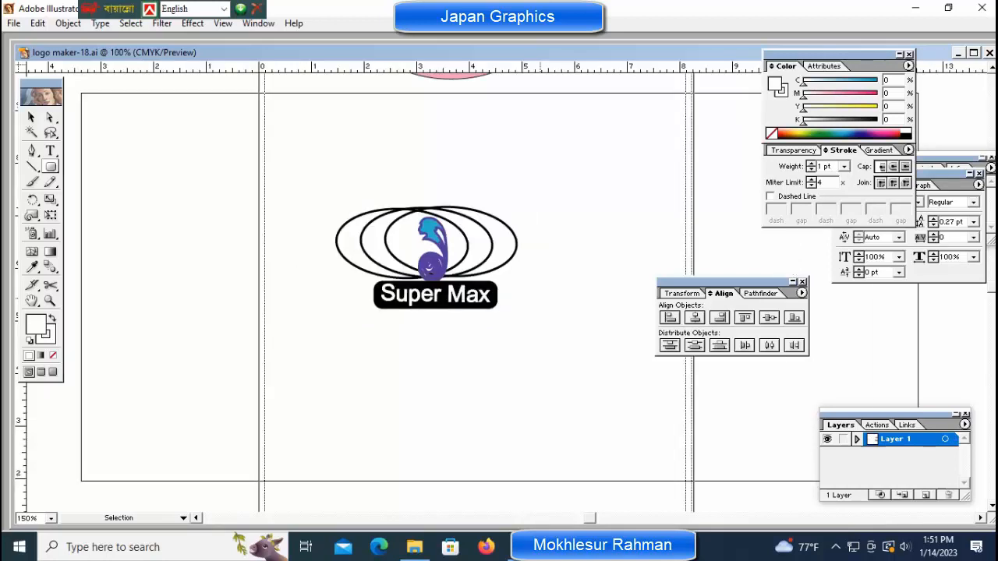
{"action": "key", "text": "ctrl+minus"}
{"action": "key", "text": "ctrl+minus"}
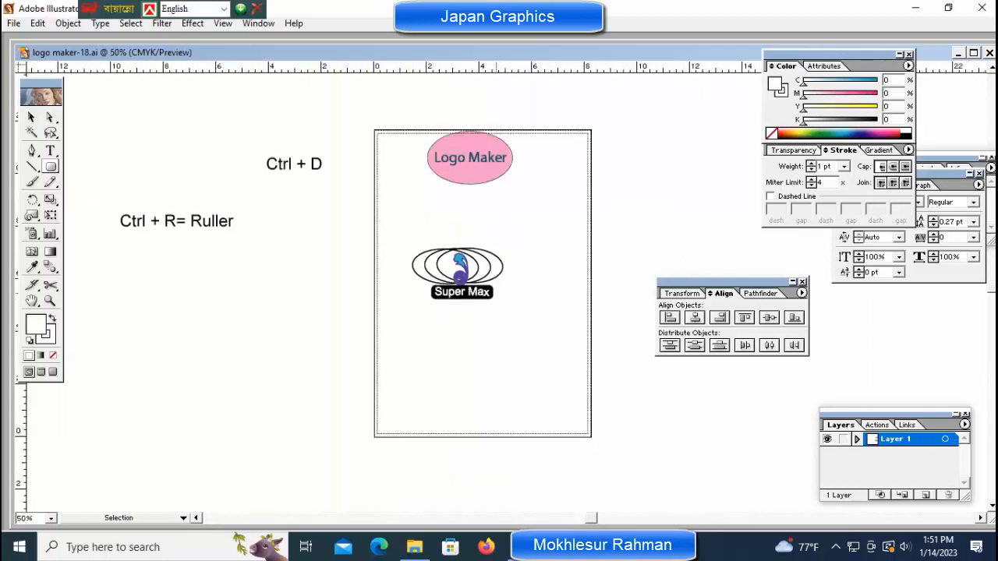
{"action": "key", "text": "ctrl+plus"}
{"action": "key", "text": "ctrl+plus"}
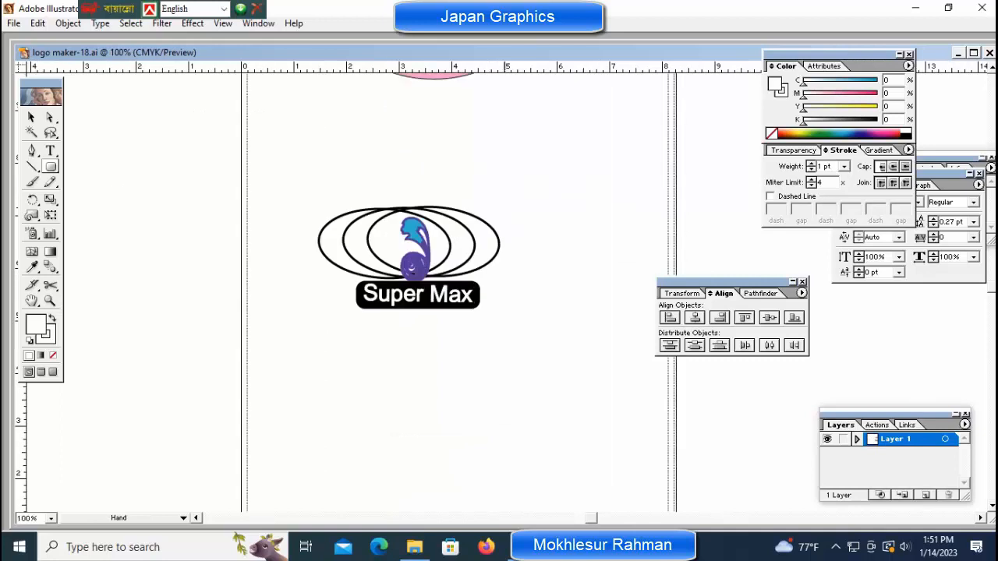
{"action": "scroll", "coordinate": [421, 234], "scroll_direction": "down", "scroll_amount": 1}
{"action": "left_click_drag", "start_coordinate": [262, 142], "coordinate": [605, 376]}
{"action": "left_click_drag", "start_coordinate": [499, 256], "coordinate": [524, 270]}
{"action": "left_click_drag", "start_coordinate": [414, 243], "coordinate": [436, 214]}
{"action": "left_click", "coordinate": [420, 312], "text": "ctrl"}
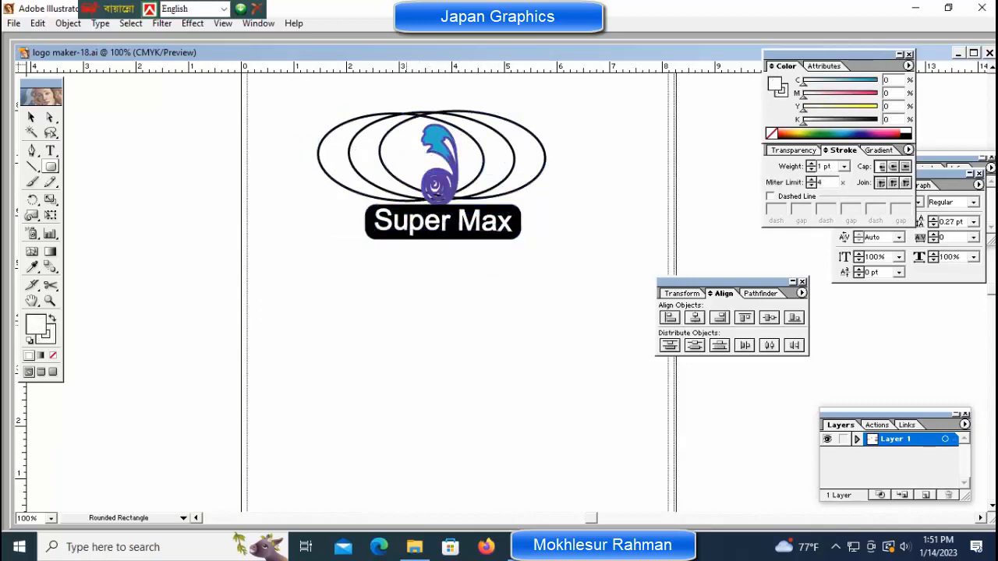
Step: Add the black text "Power of the Dream" in the empty area below the logo
{"action": "key", "text": "t"}
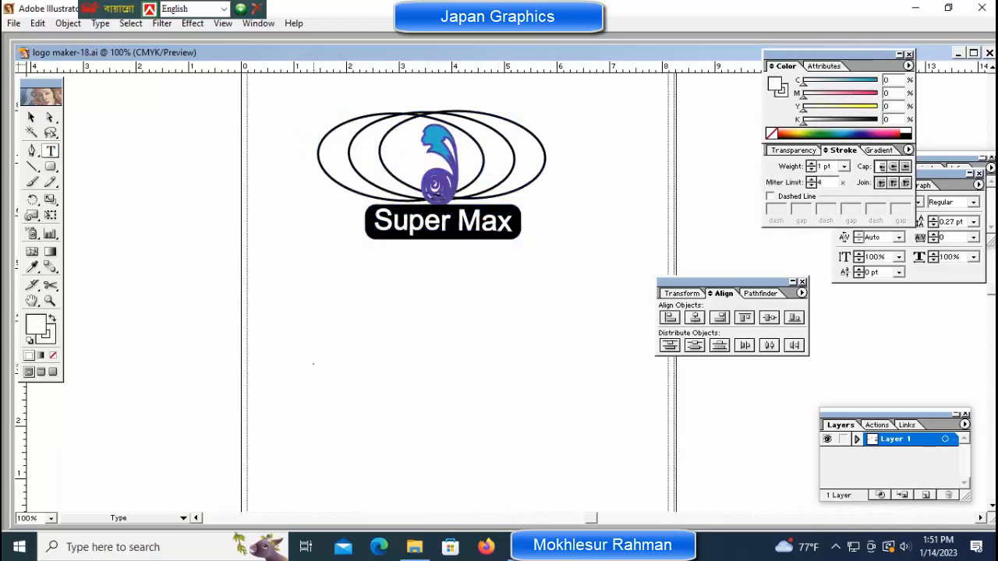
{"action": "left_click", "coordinate": [312, 364]}
{"action": "type", "text": "Powe"}
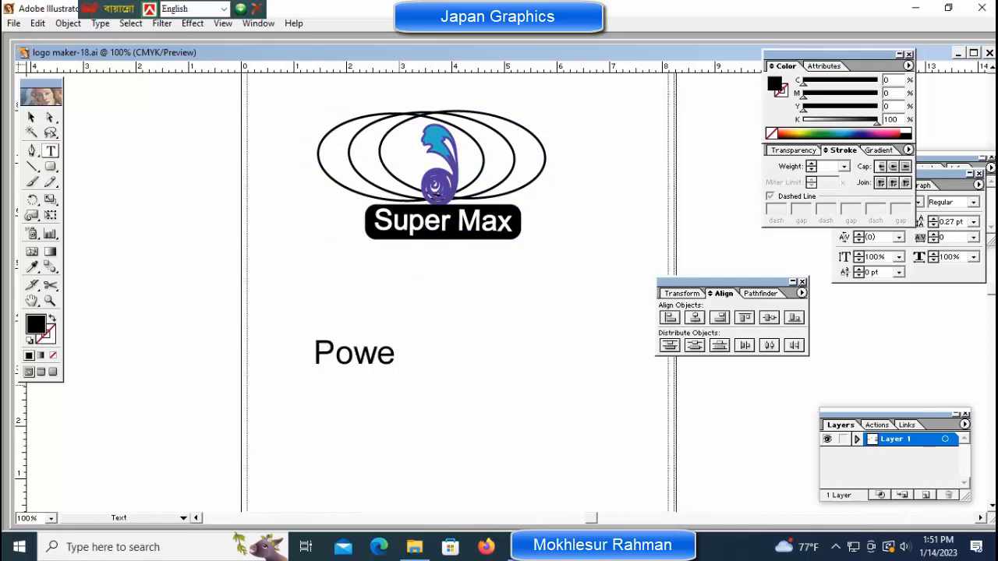
{"action": "type", "text": "r of the Dr"}
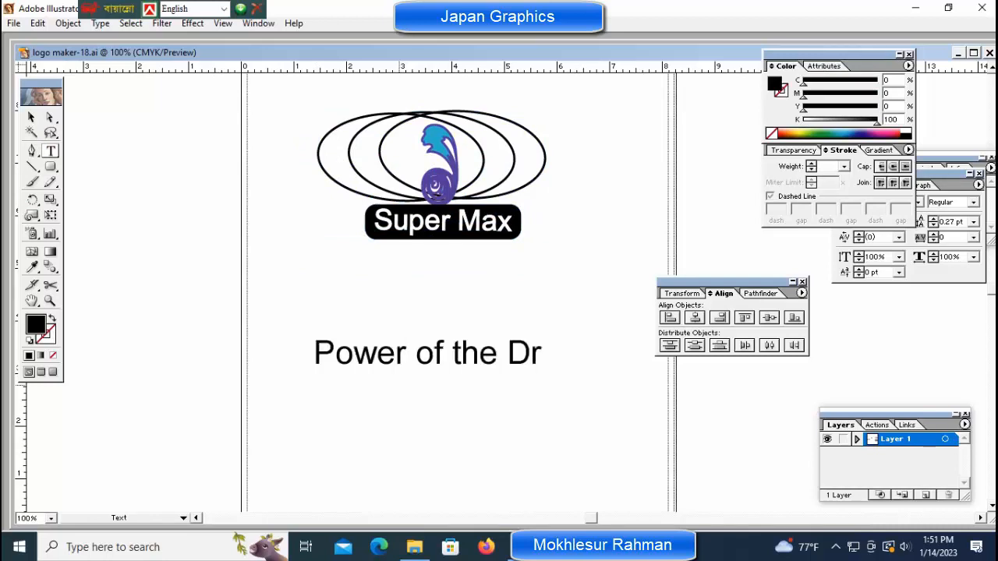
{"action": "type", "text": "eam"}
{"action": "key", "text": "ctrl"}
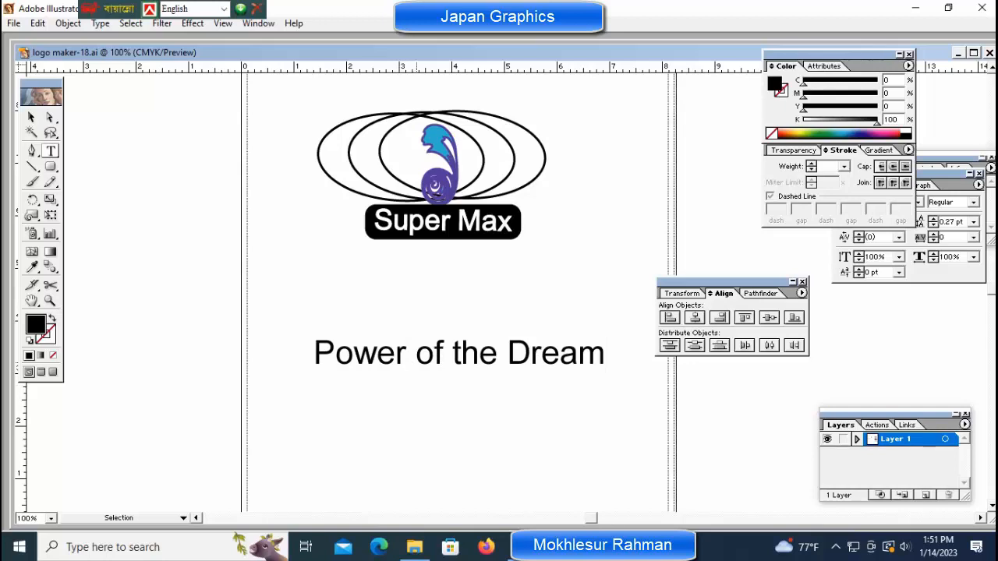
Step: Move the "Power of the Dream" text directly under the black rectangle, scale it down about its center and align it with the logo
{"action": "left_click", "coordinate": [421, 358], "text": "ctrl"}
{"action": "left_click_drag", "start_coordinate": [313, 363], "coordinate": [302, 269]}
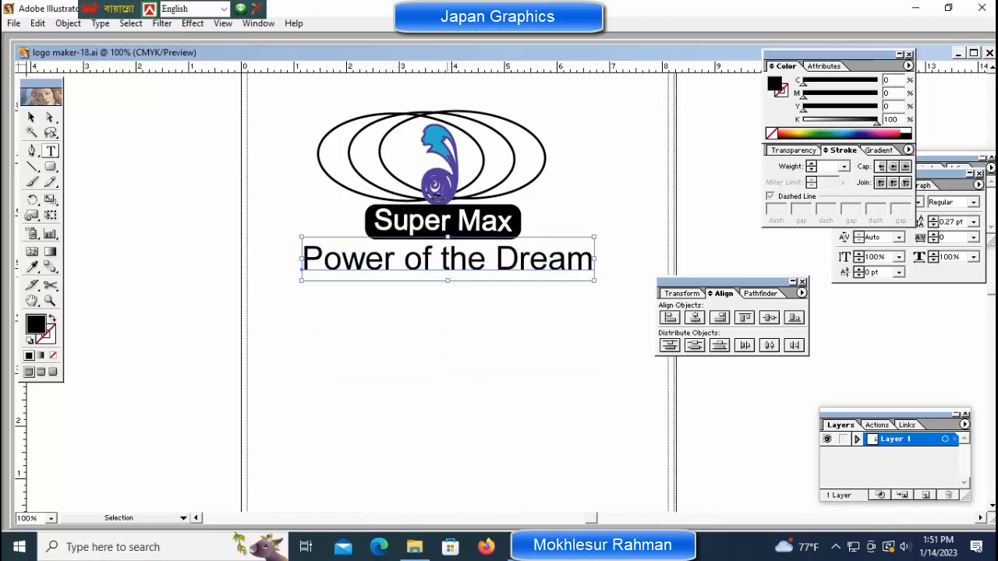
{"action": "left_click_drag", "start_coordinate": [301, 280], "coordinate": [349, 274]}
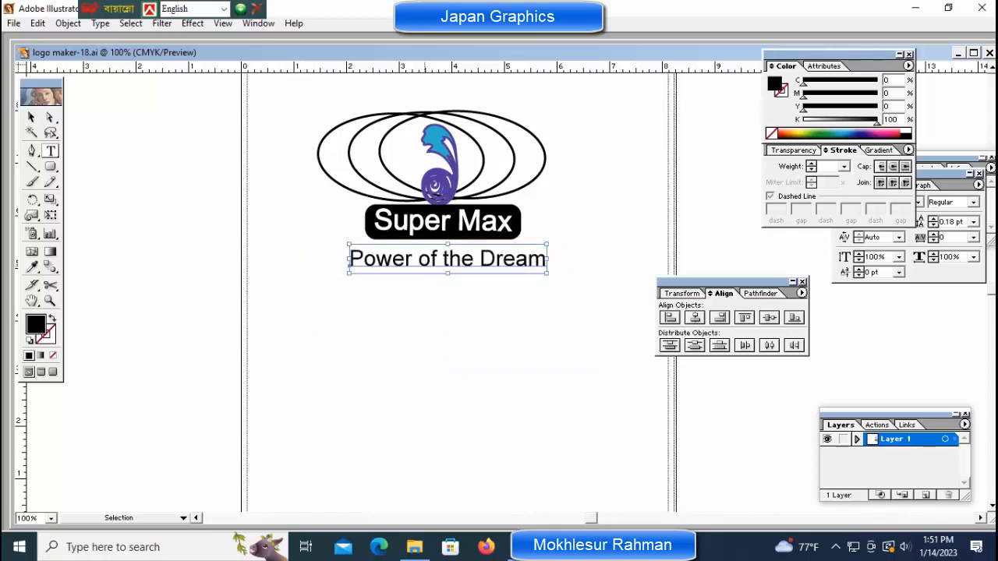
{"action": "left_click_drag", "start_coordinate": [425, 259], "coordinate": [421, 251]}
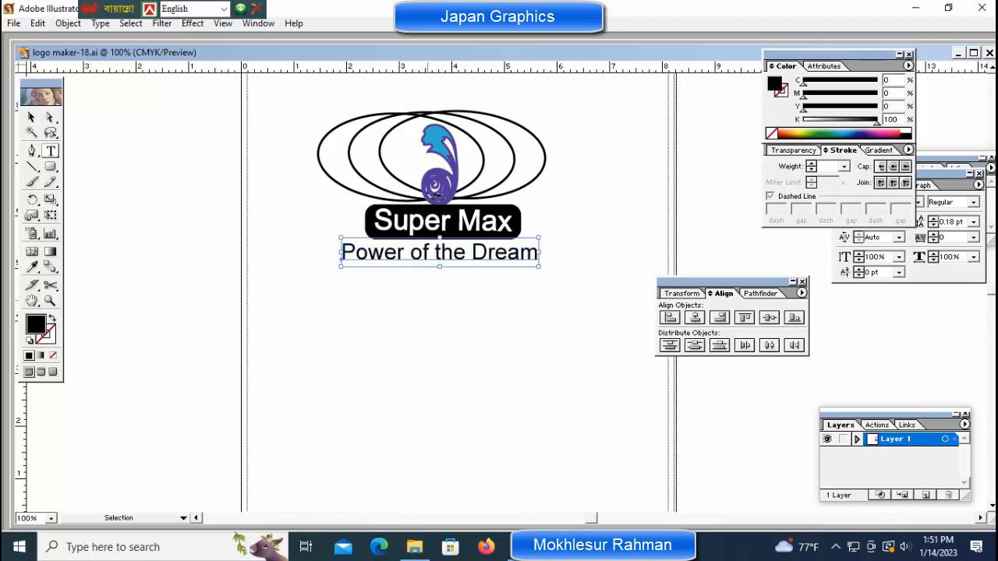
{"action": "key", "text": "ctrl+shift+a"}
{"action": "key", "text": "Down"}
{"action": "key", "text": "Down"}
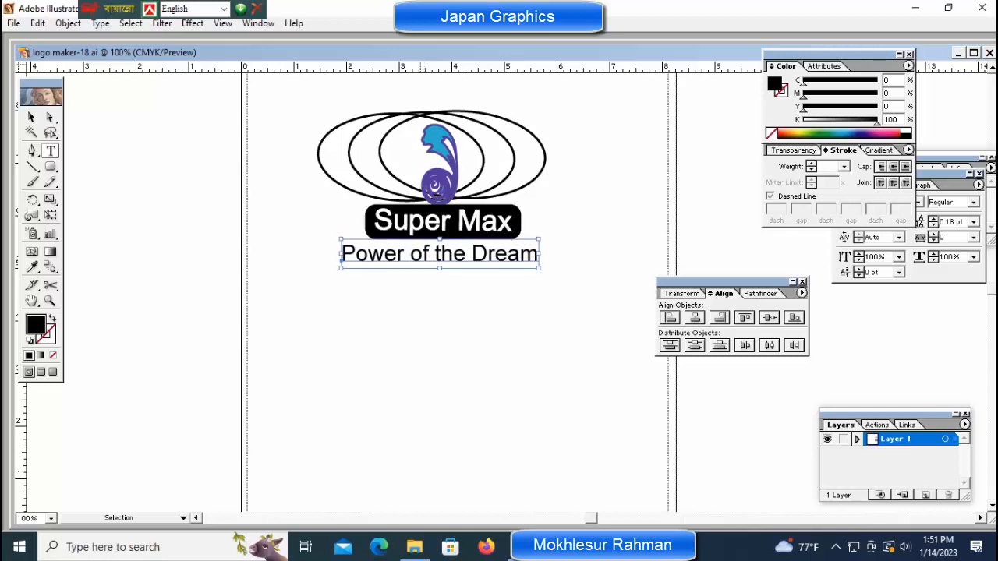
Step: Duplicate the "Power of the Dream" text straight below and change the copy to "Finance Company"
{"action": "left_click_drag", "start_coordinate": [421, 254], "coordinate": [421, 296]}
{"action": "triple_click", "coordinate": [423, 295]}
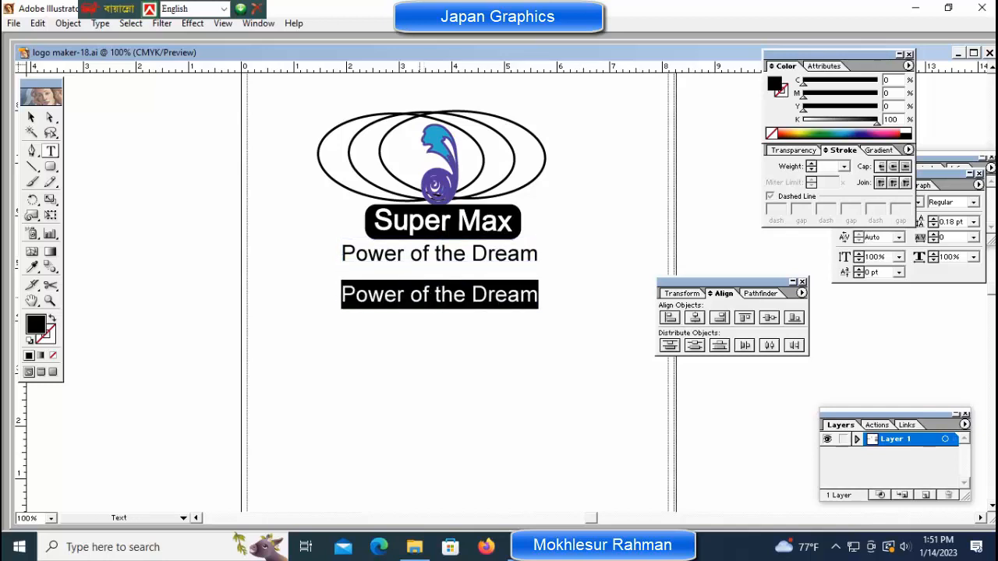
{"action": "type", "text": "Finance"}
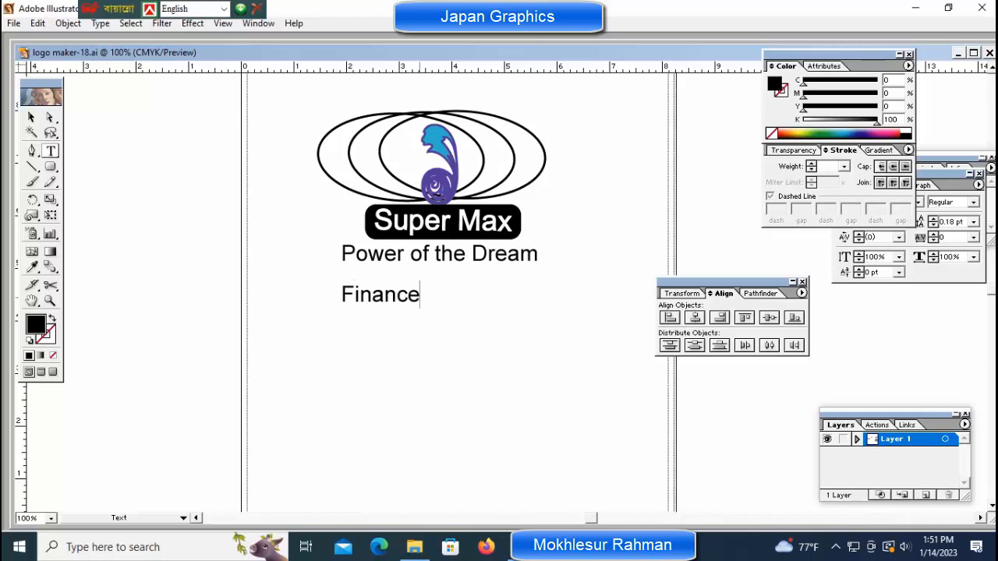
{"action": "type", "text": " Compa"}
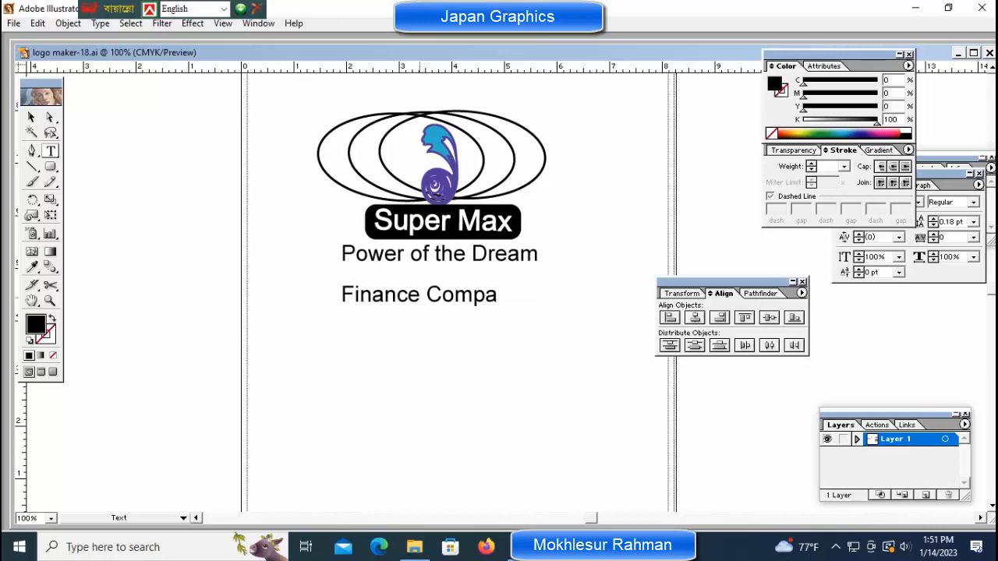
{"action": "type", "text": "ny"}
Step: Center the "Finance Company" text beneath "Power of the Dream", scale it down slightly about its center and leave a small gap between the lines
{"action": "key", "text": "ctrl+equal"}
{"action": "left_click_drag", "start_coordinate": [324, 341], "coordinate": [334, 306]}
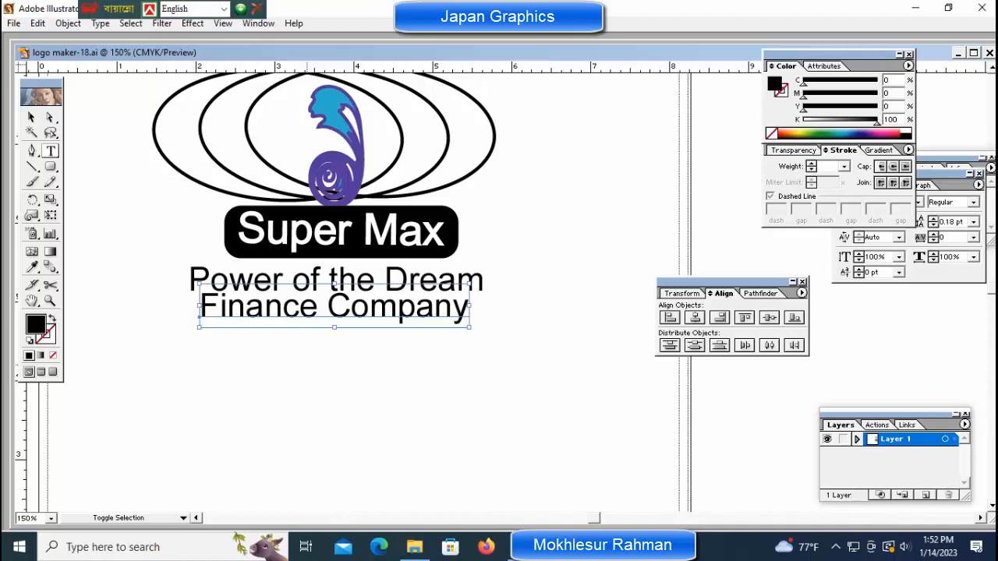
{"action": "mouse_move", "coordinate": [200, 327]}
{"action": "left_mouse_down"}
{"action": "mouse_move", "coordinate": [231, 322]}
{"action": "mouse_move", "coordinate": [206, 326]}
{"action": "left_mouse_up"}
{"action": "key", "text": "ctrl+shift+a"}
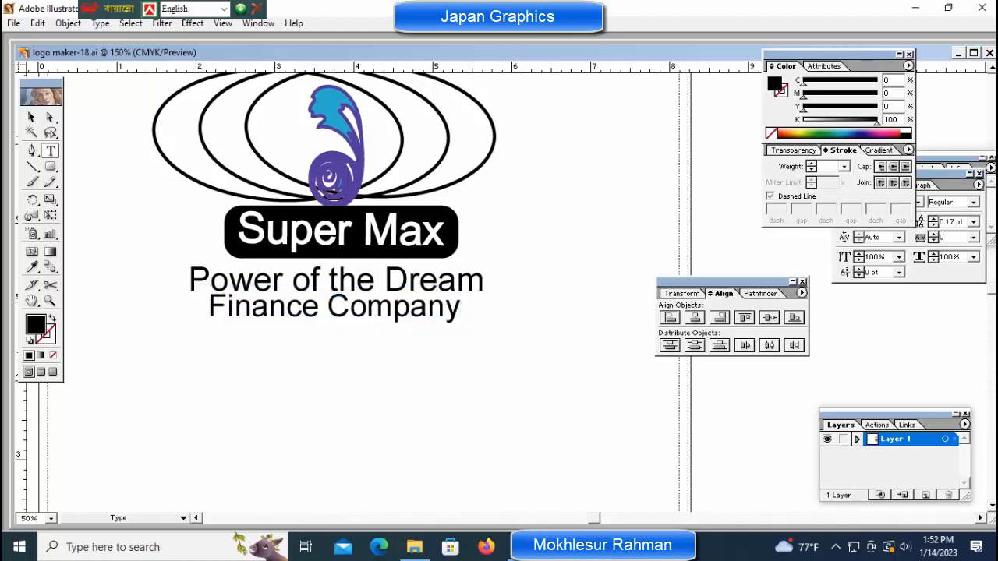
{"action": "left_click_drag", "start_coordinate": [331, 308], "coordinate": [329, 318]}
{"action": "key", "text": "ctrl+shift+a"}
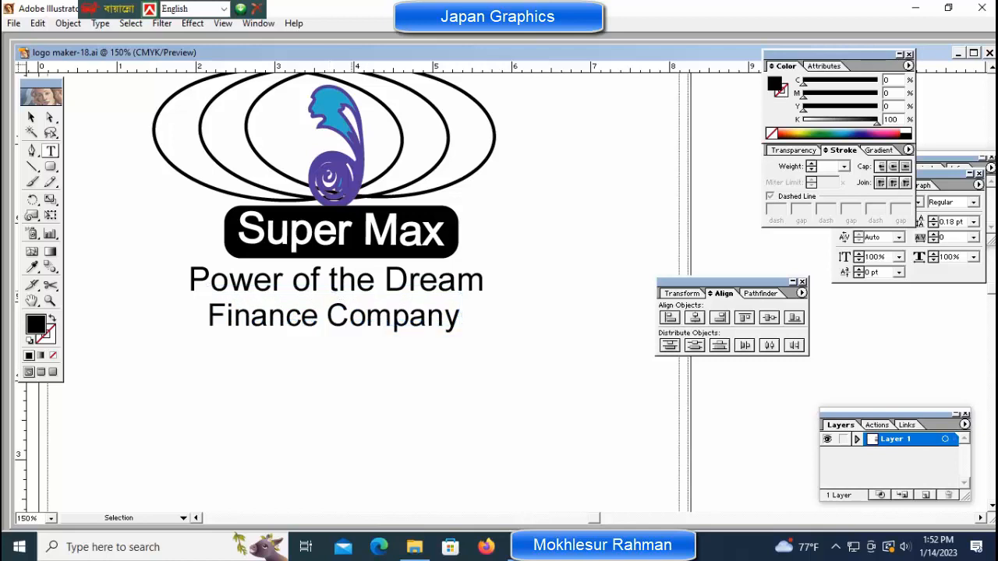
Step: Recolor the "Power of the Dream" text dark brown and the "Finance Company" text orange-red
{"action": "left_click", "coordinate": [336, 283], "text": "ctrl"}
{"action": "left_click", "coordinate": [787, 136]}
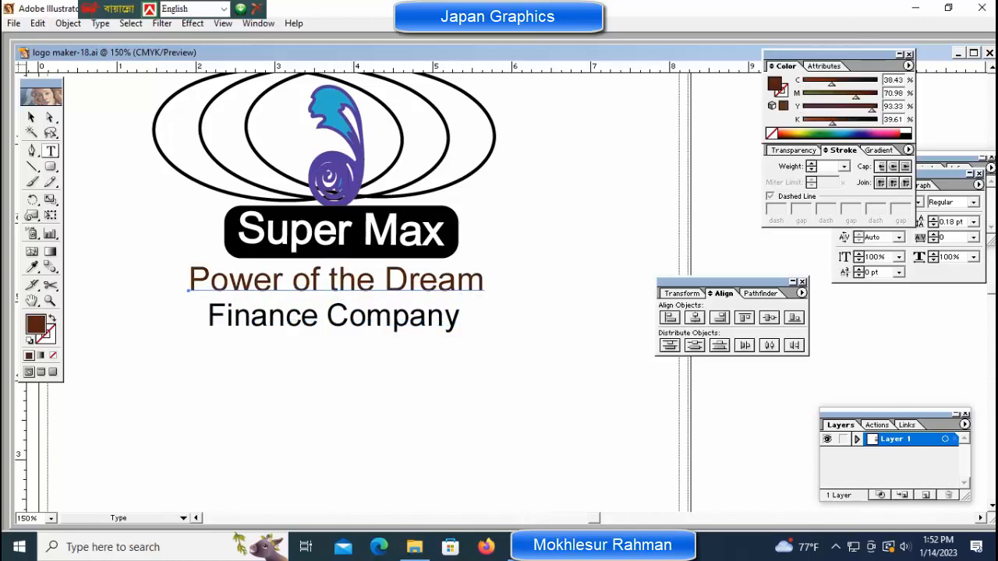
{"action": "key", "text": "ctrl+shift+a"}
{"action": "left_click", "coordinate": [331, 317], "text": "ctrl"}
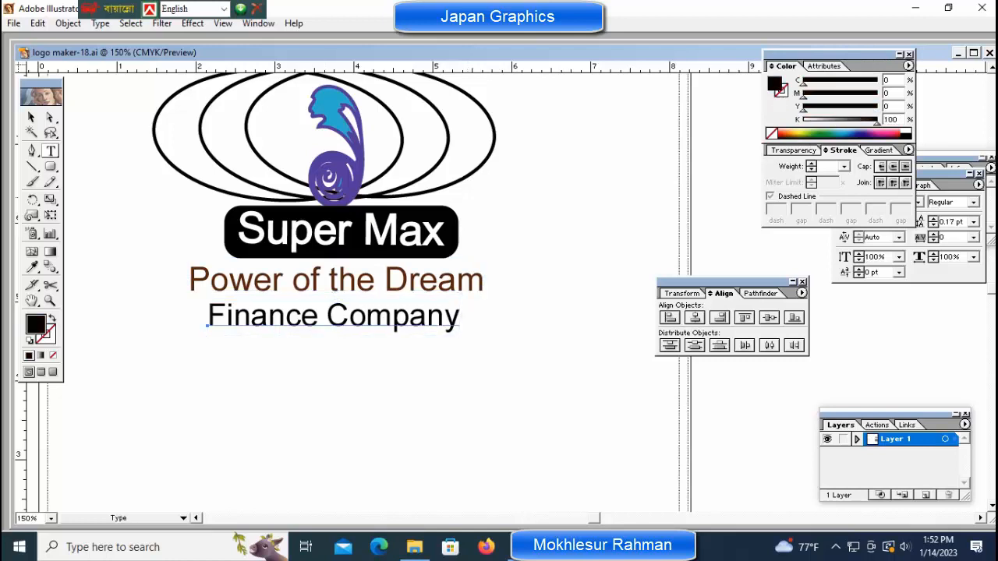
{"action": "left_click", "coordinate": [882, 131]}
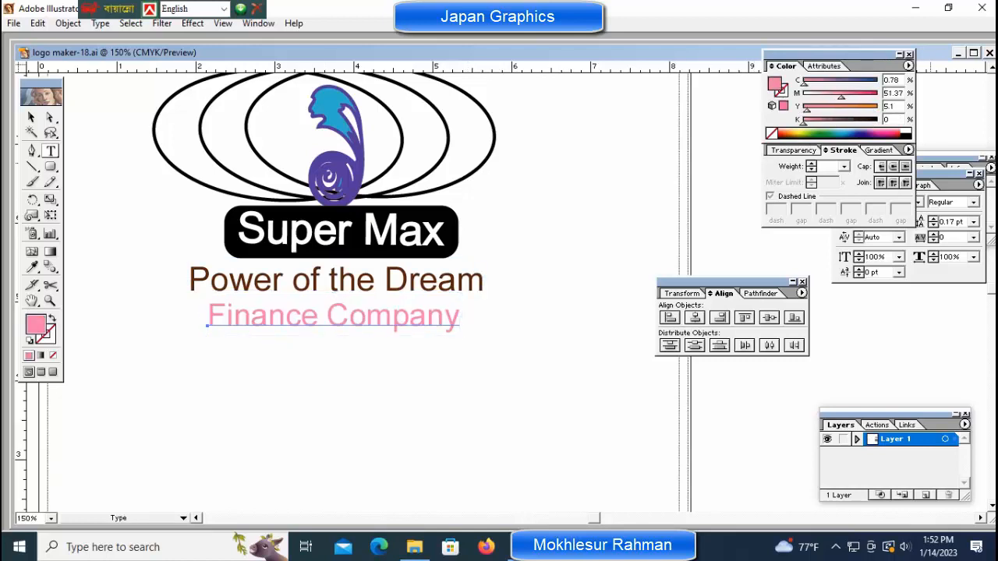
{"action": "left_click", "coordinate": [783, 133]}
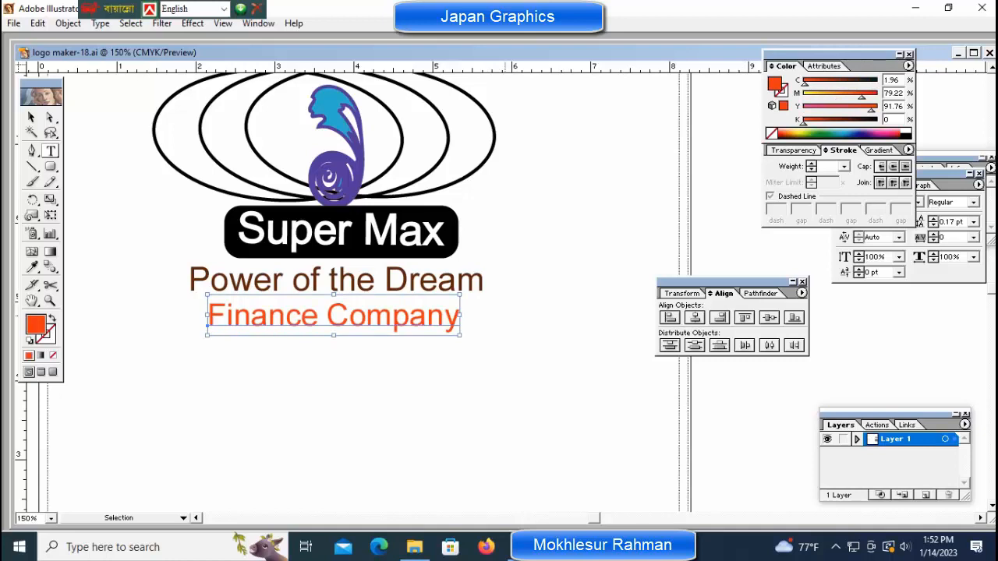
{"action": "key", "text": "ctrl+shift+a"}
Step: Stretch the ellipses and ornament together slightly upward, and try a narrower width before undoing it
{"action": "key", "text": "ctrl+minus"}
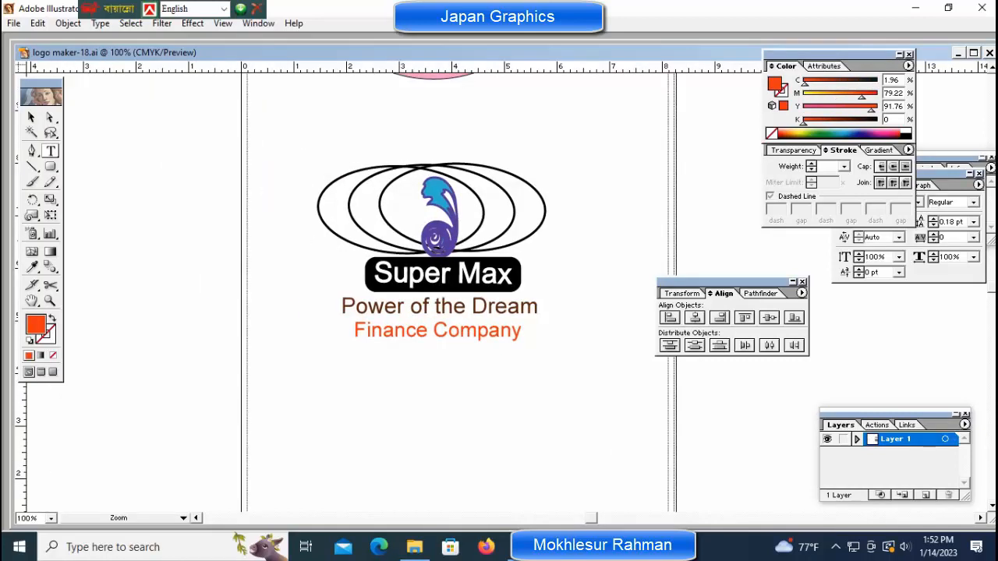
{"action": "left_click_drag", "start_coordinate": [255, 139], "coordinate": [605, 248]}
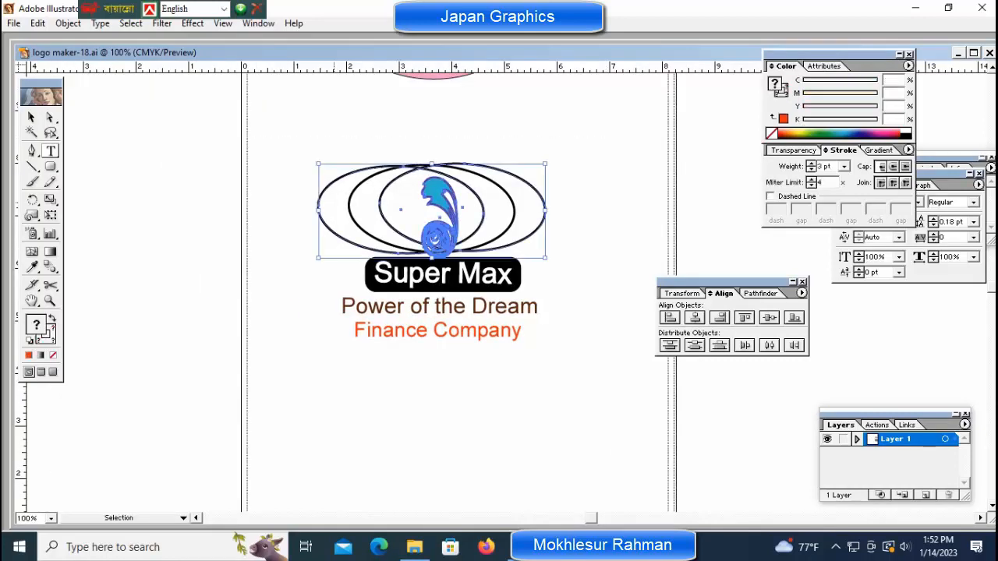
{"action": "left_click_drag", "start_coordinate": [432, 163], "coordinate": [432, 153]}
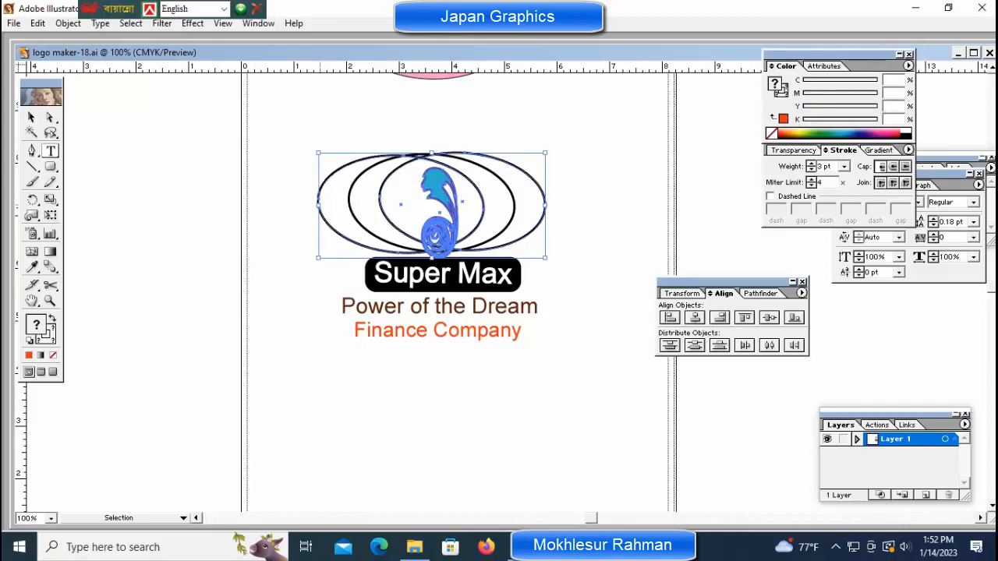
{"action": "left_click_drag", "start_coordinate": [318, 205], "coordinate": [333, 205]}
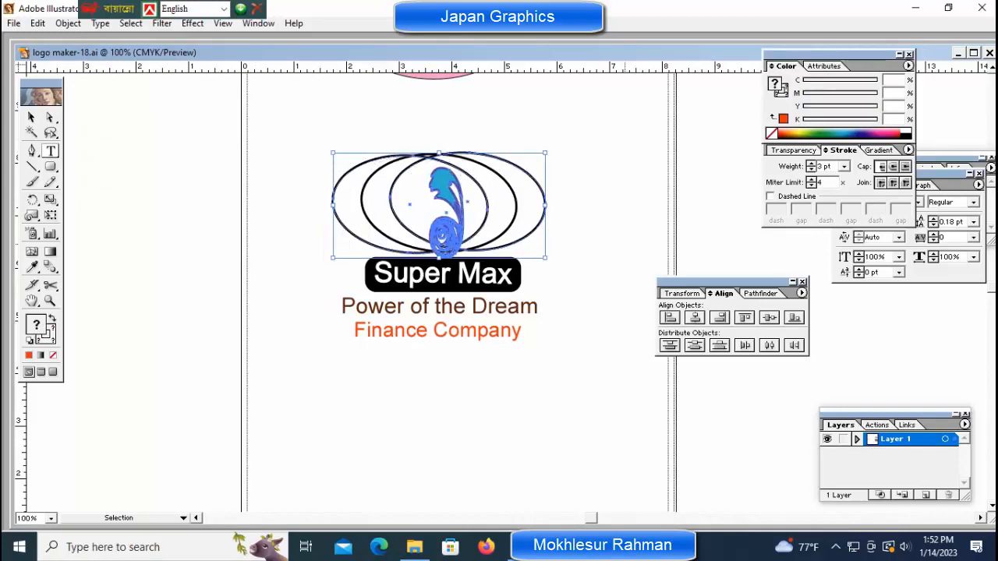
{"action": "key", "text": "ctrl+z"}
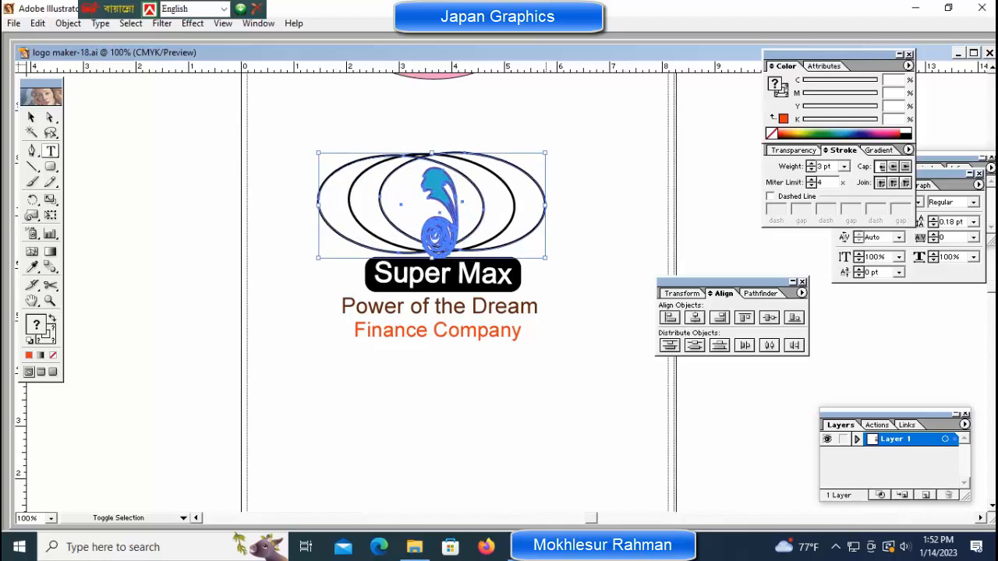
Step: Scale the ellipses and ornament down slightly about their center and nudge them into place just above the name plate
{"action": "left_click_drag", "start_coordinate": [545, 152], "coordinate": [540, 156]}
{"action": "key", "text": "Down"}
{"action": "key", "text": "Down"}
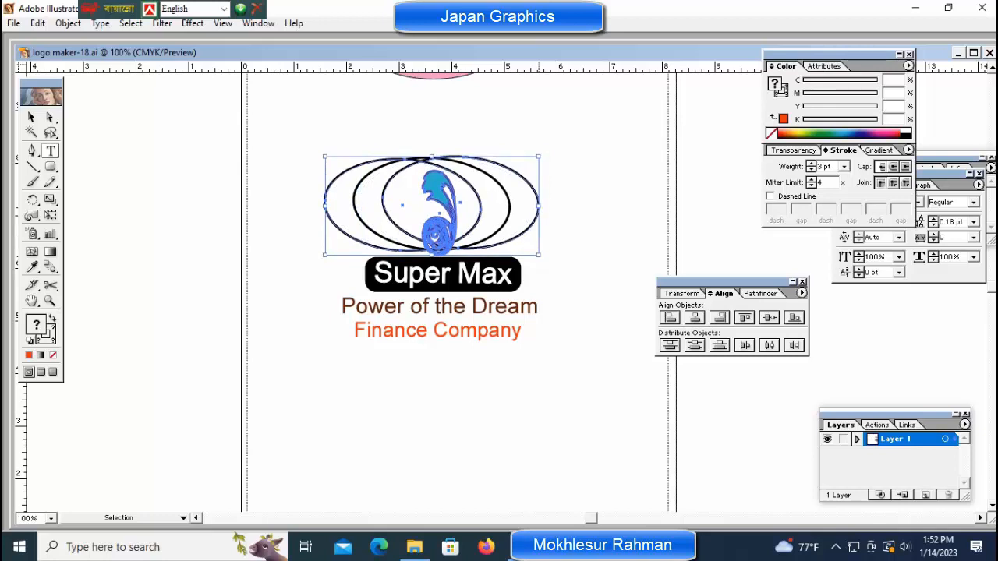
{"action": "key", "text": "Right"}
{"action": "key", "text": "Right"}
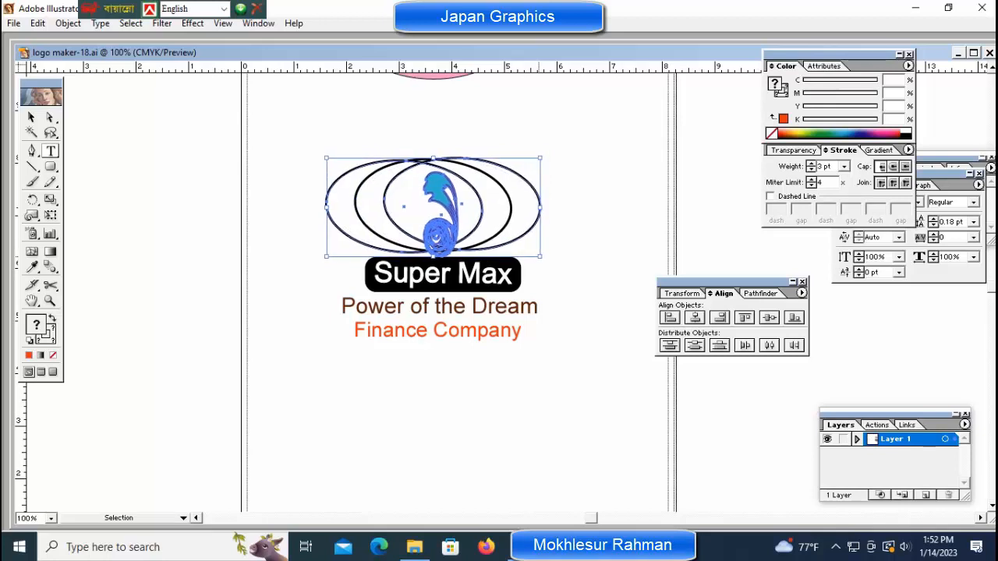
{"action": "key", "text": "Up"}
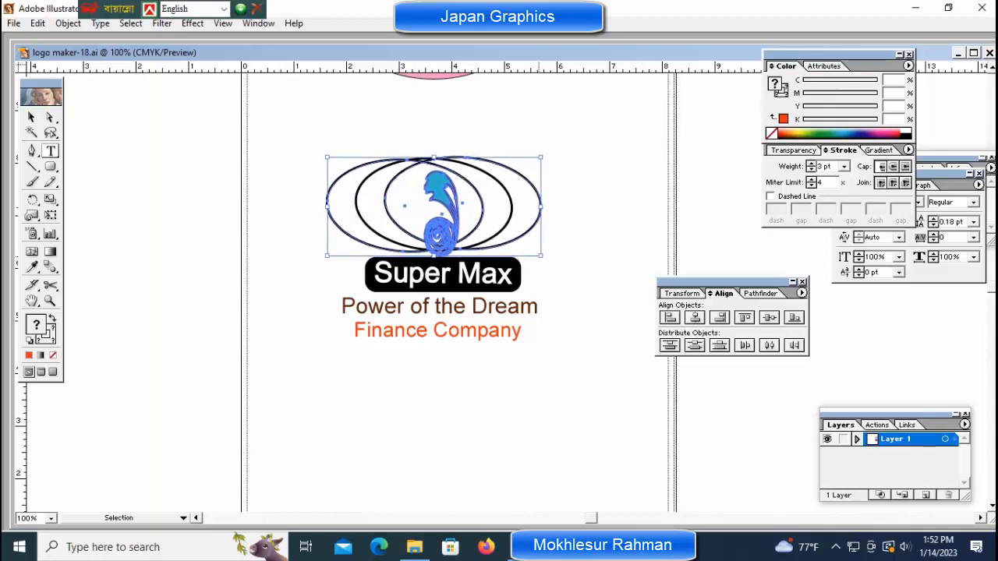
{"action": "key", "text": "ctrl+shift+a"}
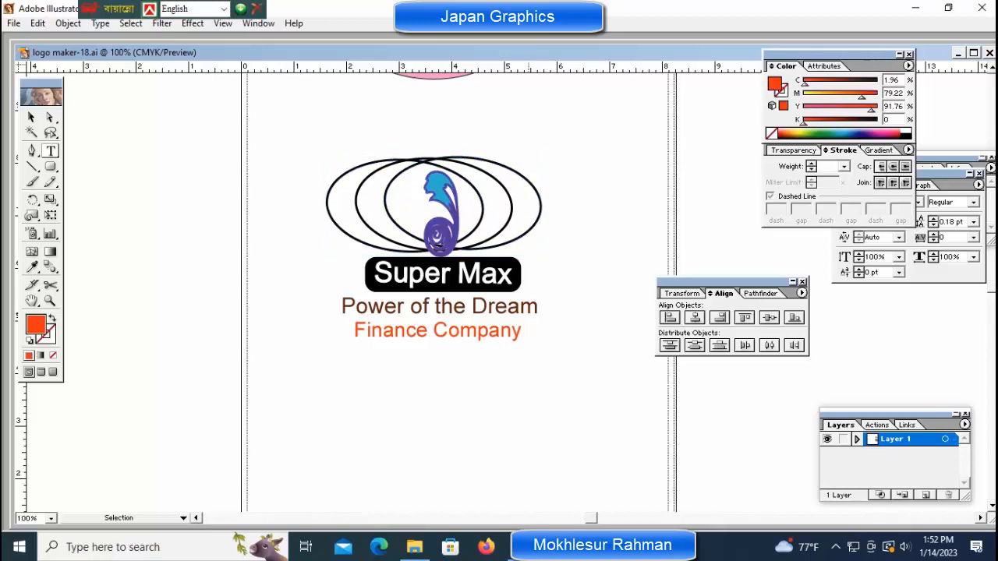
Step: Fill the black rounded name plate behind "Super Max" with green
{"action": "left_click", "coordinate": [515, 284], "text": "ctrl"}
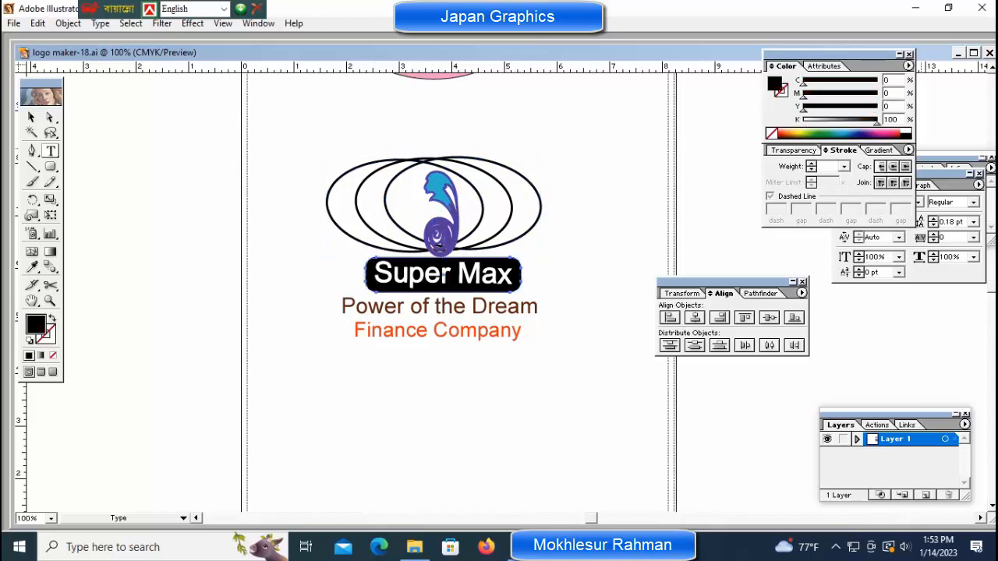
{"action": "left_click", "coordinate": [819, 134]}
{"action": "left_click", "coordinate": [620, 195], "text": "ctrl"}
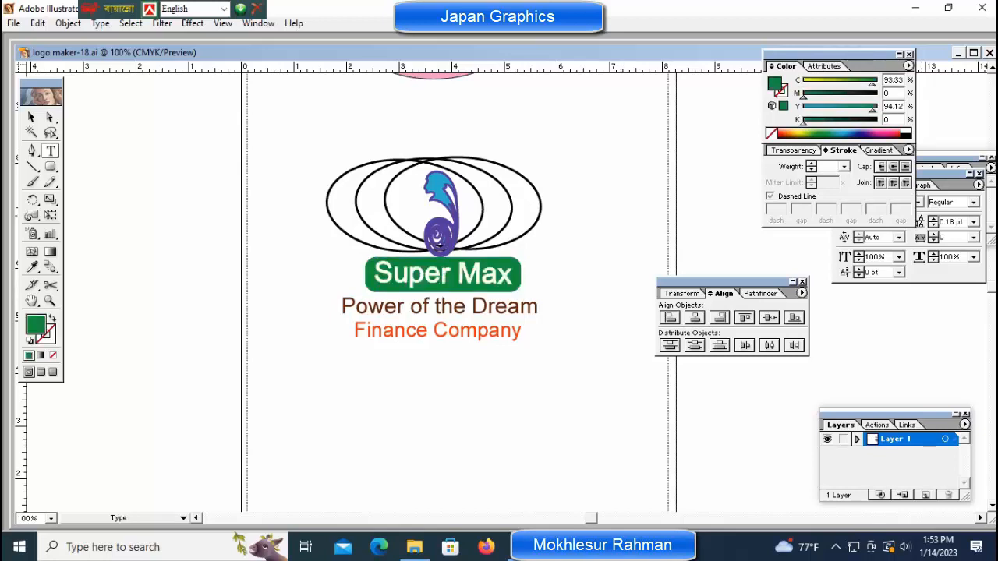
Step: Draw a rounded rectangle around the whole logo with no fill and a green 1 pt stroke
{"action": "left_click", "coordinate": [50, 167]}
{"action": "left_click_drag", "start_coordinate": [303, 119], "coordinate": [560, 354]}
{"action": "left_click", "coordinate": [53, 356]}
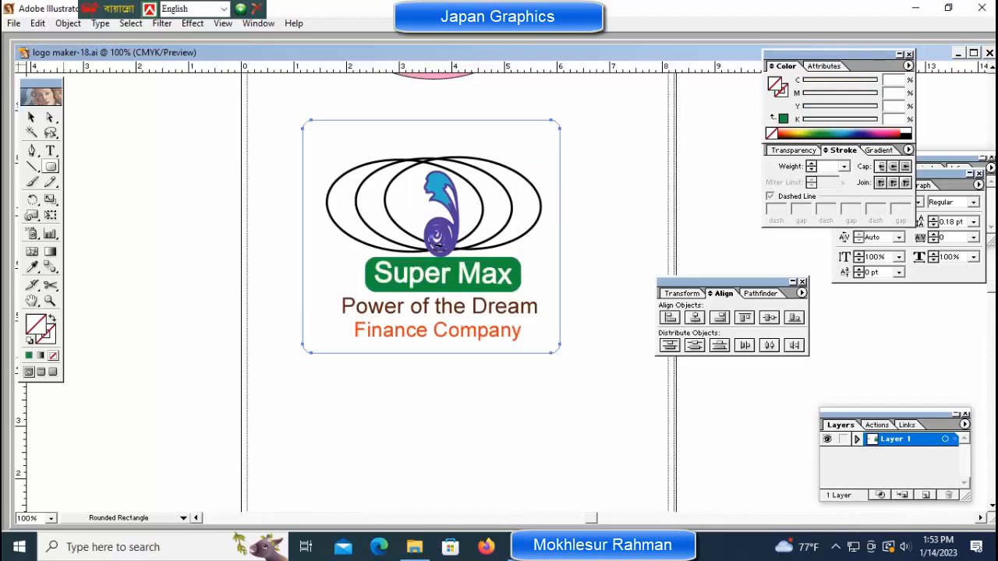
{"action": "left_click", "coordinate": [51, 338]}
{"action": "left_click", "coordinate": [28, 356]}
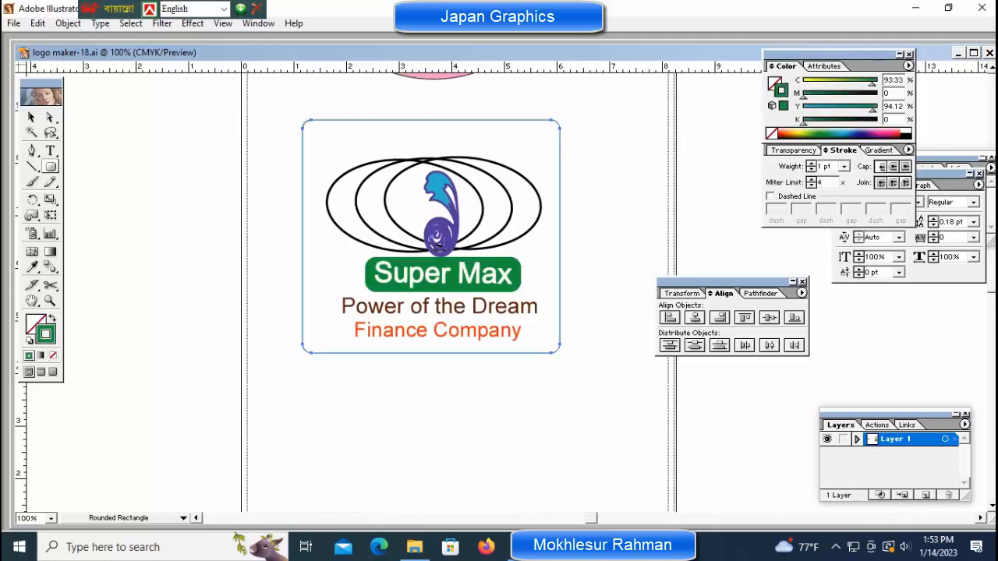
{"action": "left_click", "coordinate": [178, 312], "text": "ctrl"}
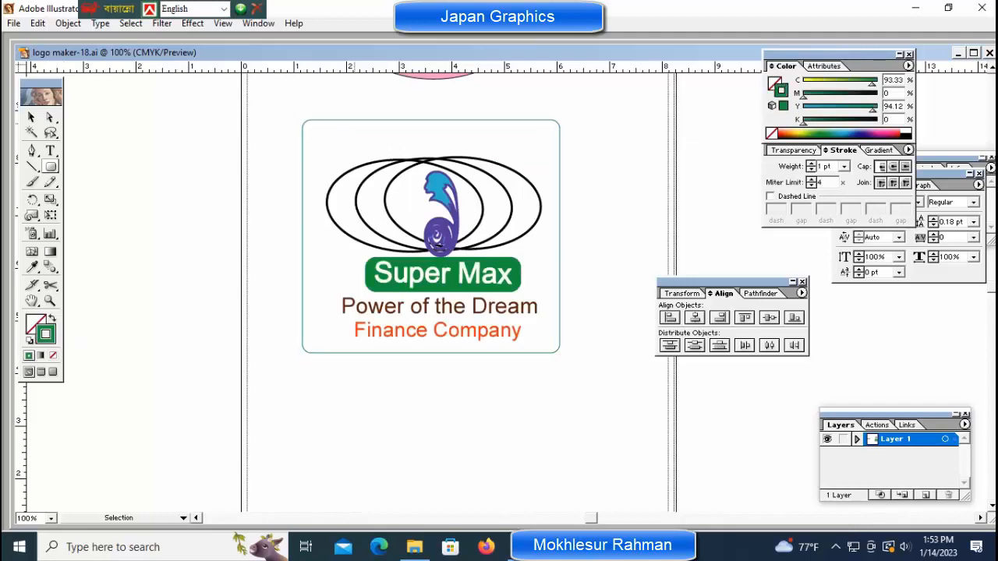
Step: Tighten the green rounded frame on all four sides so it fits closely around the logo
{"action": "left_click", "coordinate": [355, 353], "text": "ctrl"}
{"action": "left_click_drag", "start_coordinate": [302, 236], "coordinate": [315, 237]}
{"action": "left_click_drag", "start_coordinate": [560, 237], "coordinate": [549, 236]}
{"action": "left_click_drag", "start_coordinate": [546, 352], "coordinate": [546, 349]}
{"action": "left_click_drag", "start_coordinate": [431, 121], "coordinate": [432, 134]}
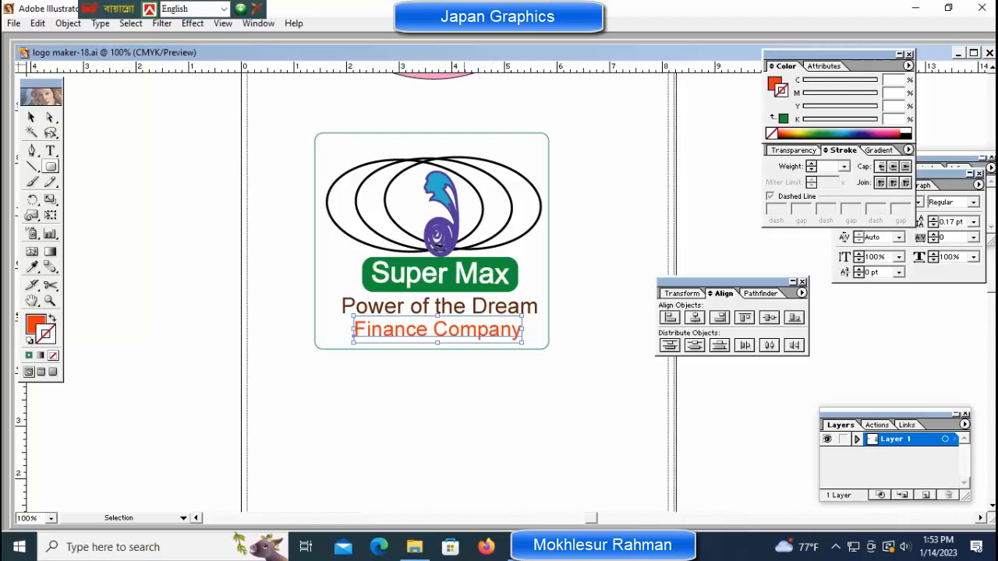
{"action": "key", "text": "ctrl+shift+a"}
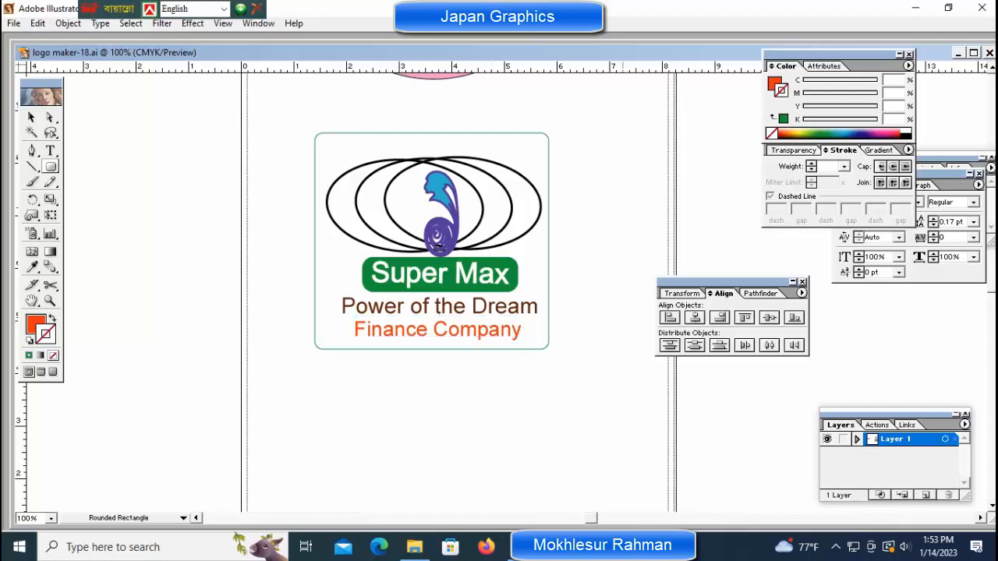
{"action": "left_click", "coordinate": [503, 349], "text": "ctrl"}
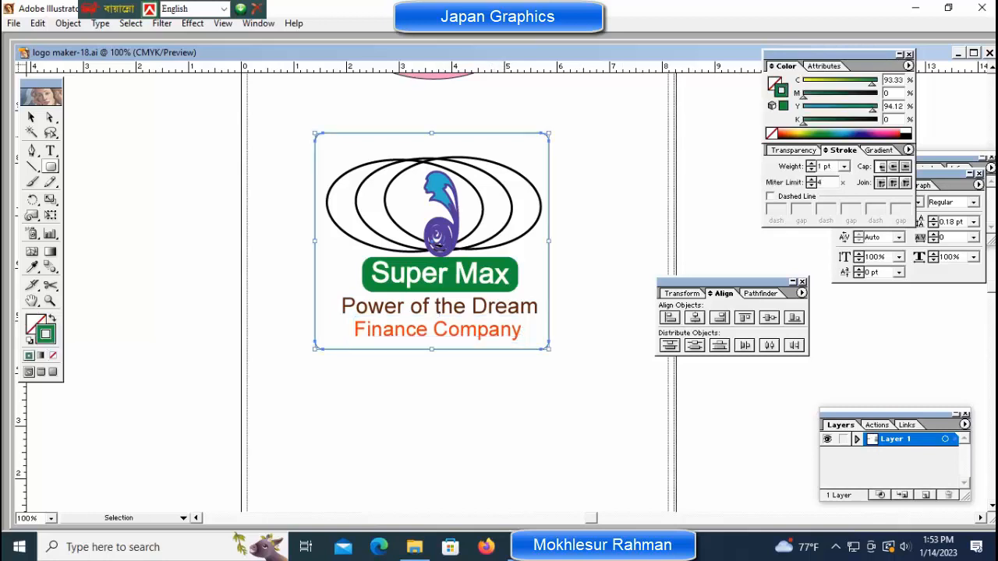
{"action": "left_click_drag", "start_coordinate": [432, 133], "coordinate": [432, 136]}
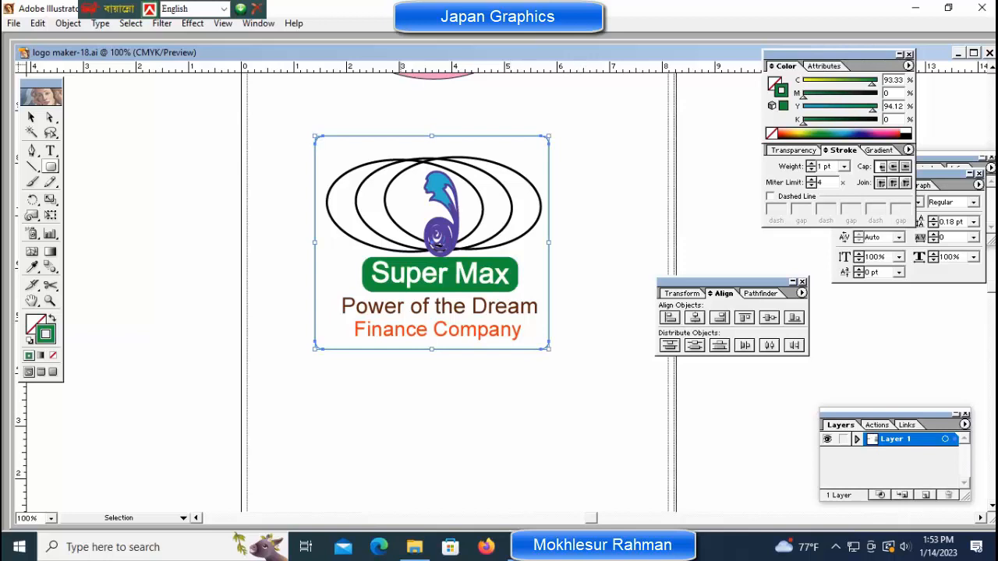
Step: Fill the rounded frame around the logo with yellow, keeping its green stroke
{"action": "key", "text": "x"}
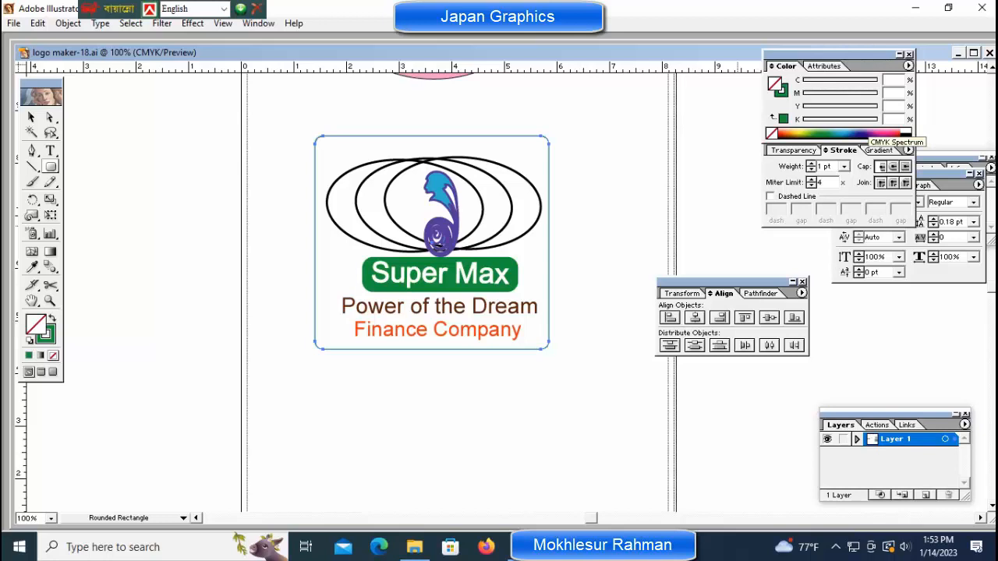
{"action": "left_click", "coordinate": [798, 133]}
{"action": "key", "text": "v"}
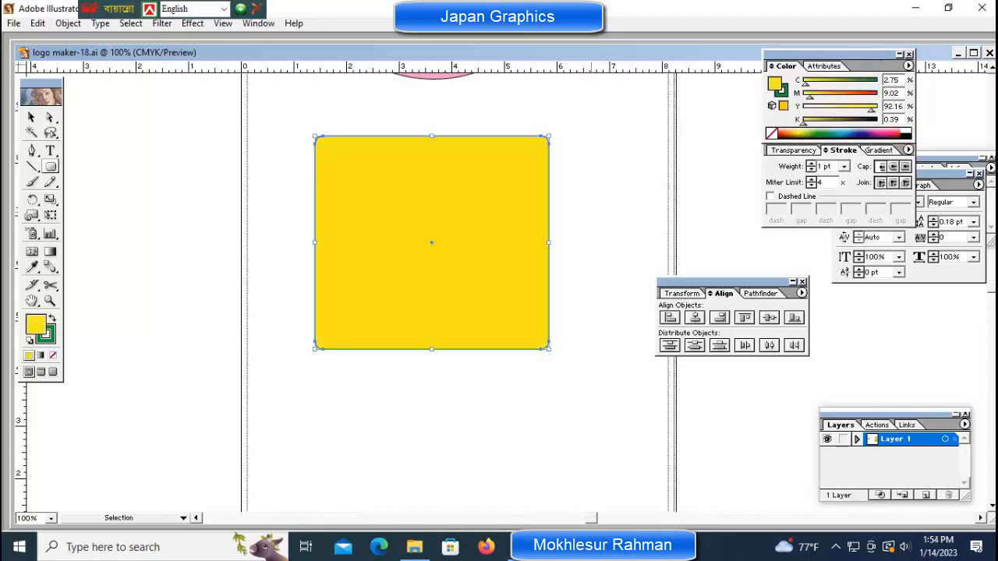
Step: Place the yellow rounded rectangle behind the logo artwork and lock it as the background
{"action": "left_click", "coordinate": [68, 24]}
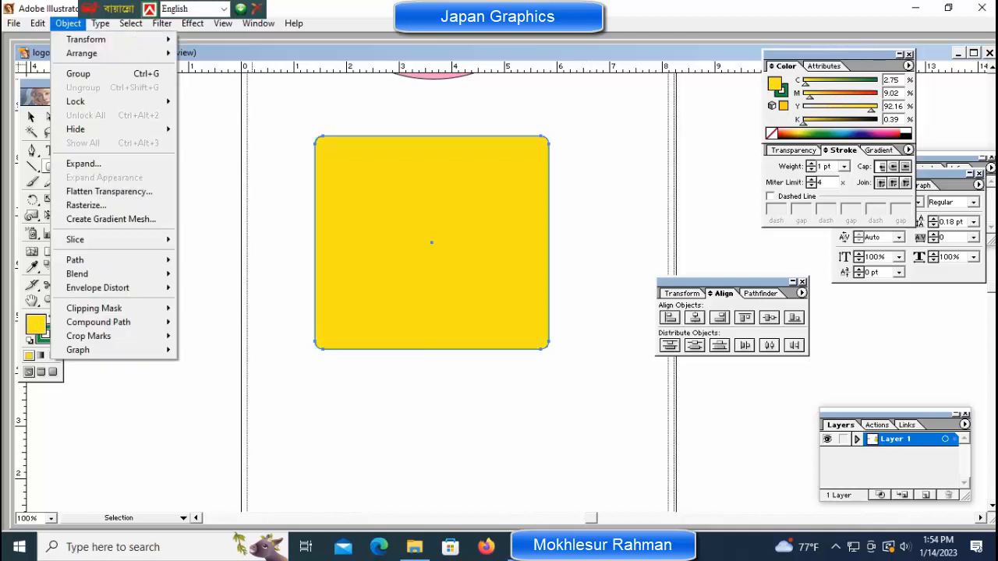
{"action": "mouse_move", "coordinate": [100, 23]}
{"action": "mouse_move", "coordinate": [67, 23]}
{"action": "mouse_move", "coordinate": [109, 102]}
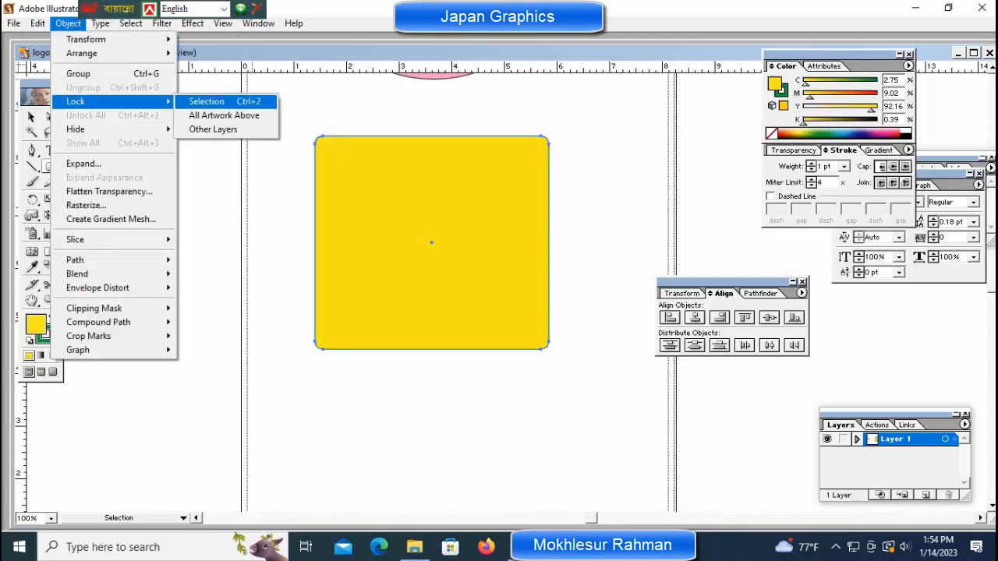
{"action": "left_click", "coordinate": [211, 102]}
{"action": "left_click_drag", "start_coordinate": [267, 123], "coordinate": [589, 336]}
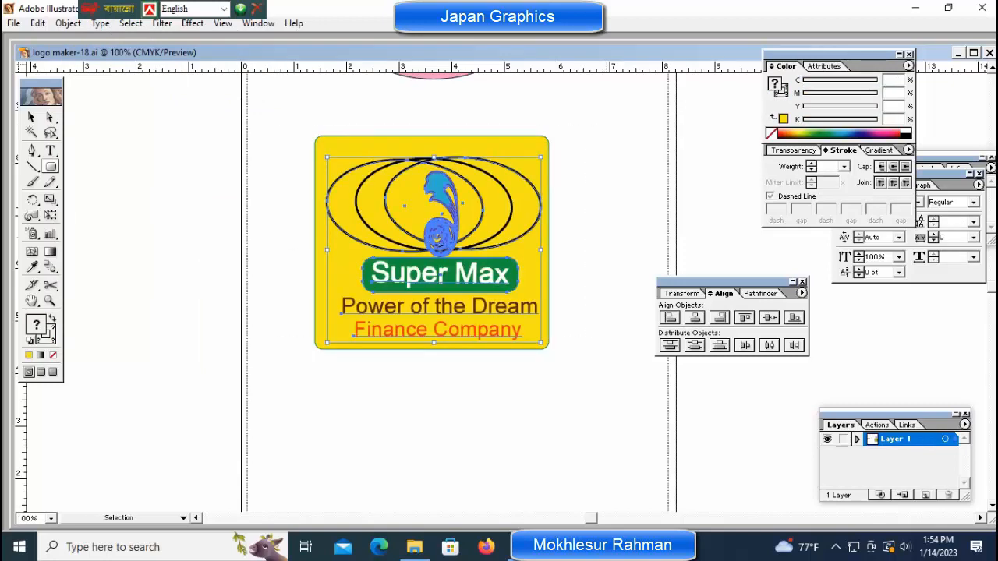
{"action": "key", "text": "ctrl+shift+a"}
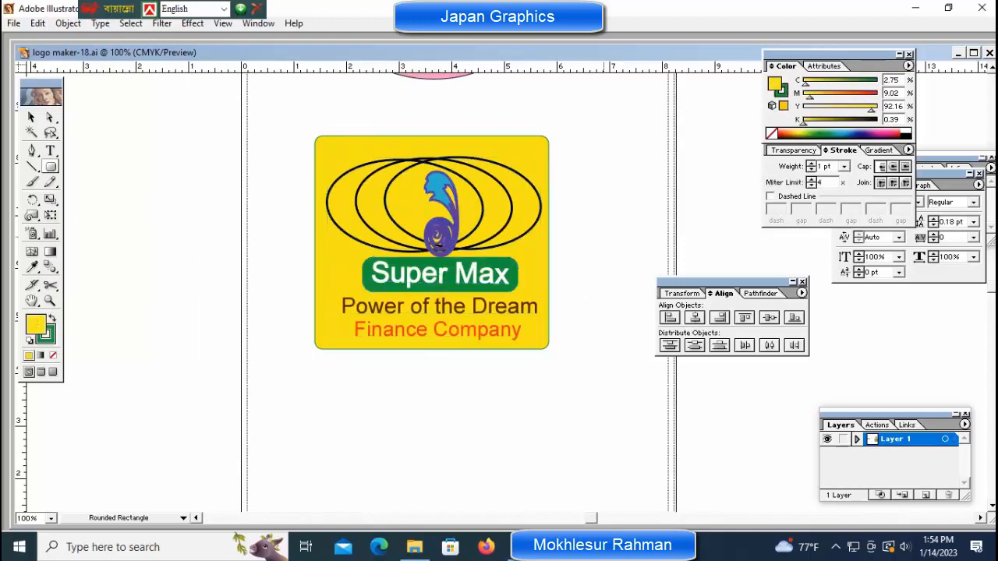